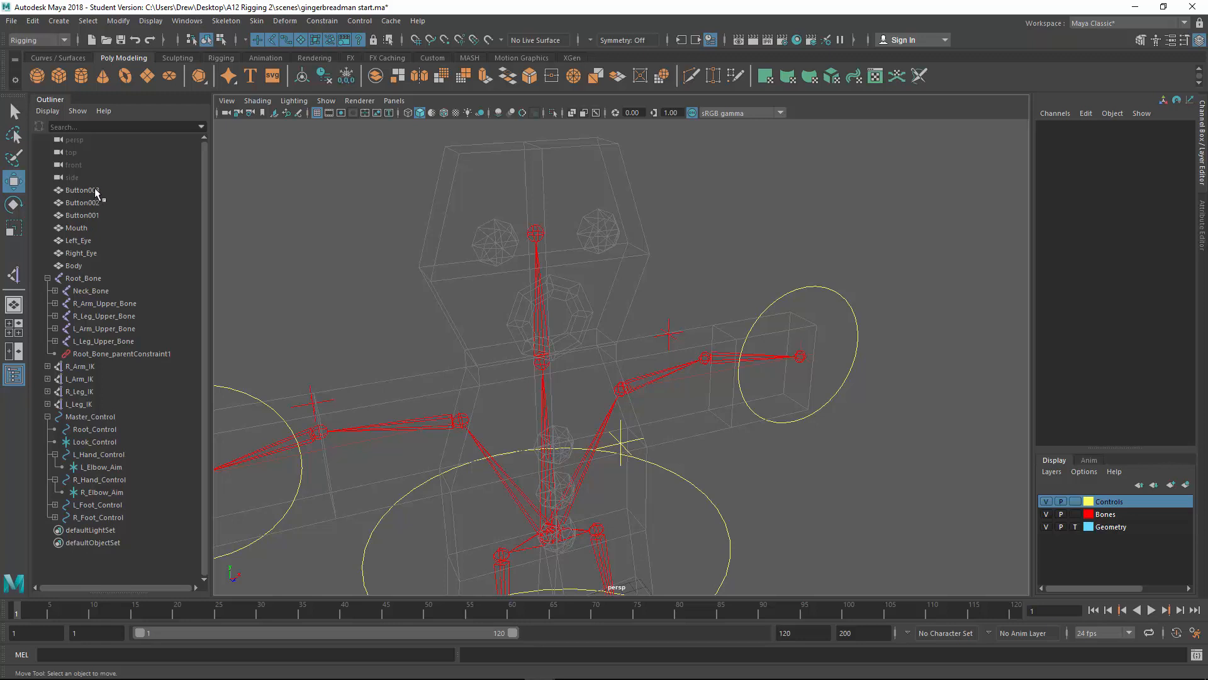
# - Parent Right_Eye, Left_Eye and Mouth under Neck_Bone
pyautogui.click(86, 253)
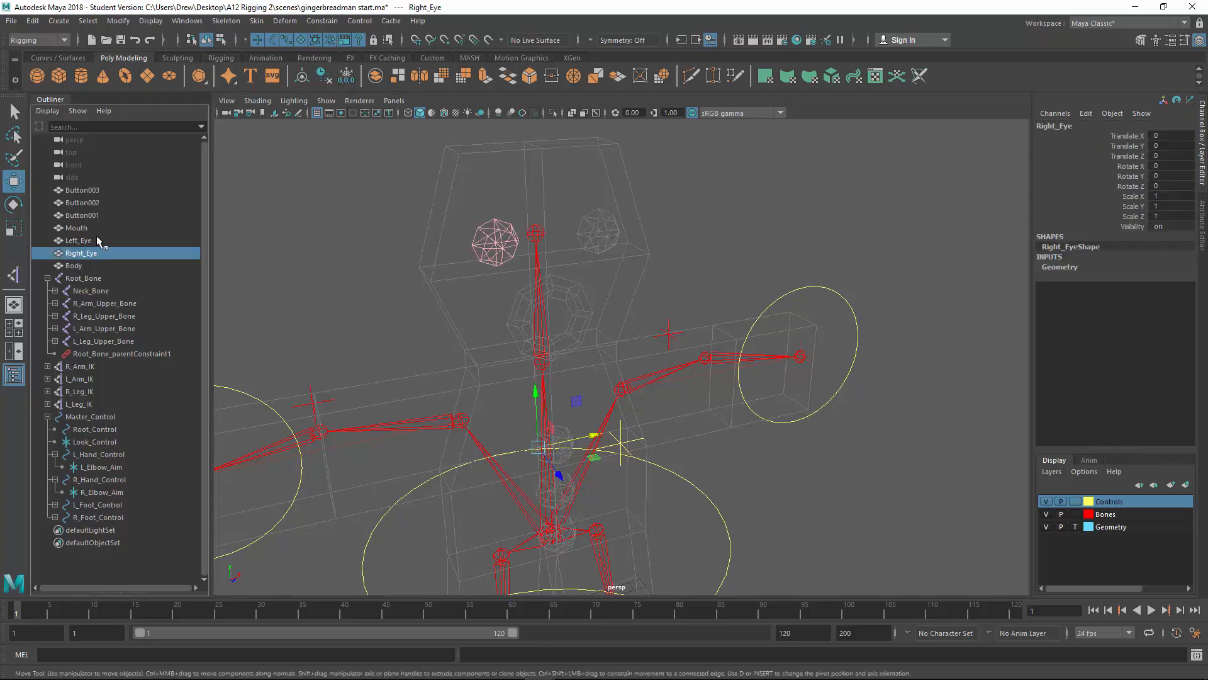
pyautogui.keyDown('ctrl'); pyautogui.click(90, 240); pyautogui.keyUp('ctrl')
pyautogui.keyDown('ctrl'); pyautogui.click(83, 230); pyautogui.keyUp('ctrl')
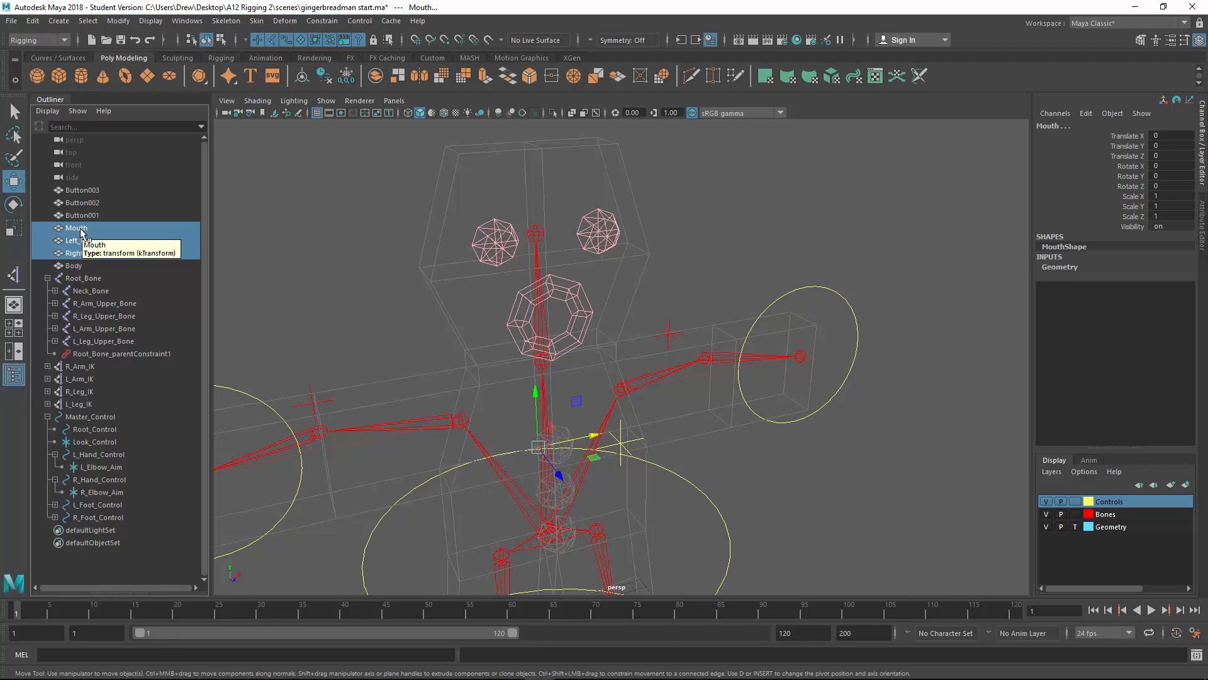
pyautogui.moveTo(81, 232); pyautogui.dragTo(93, 292, button='middle')
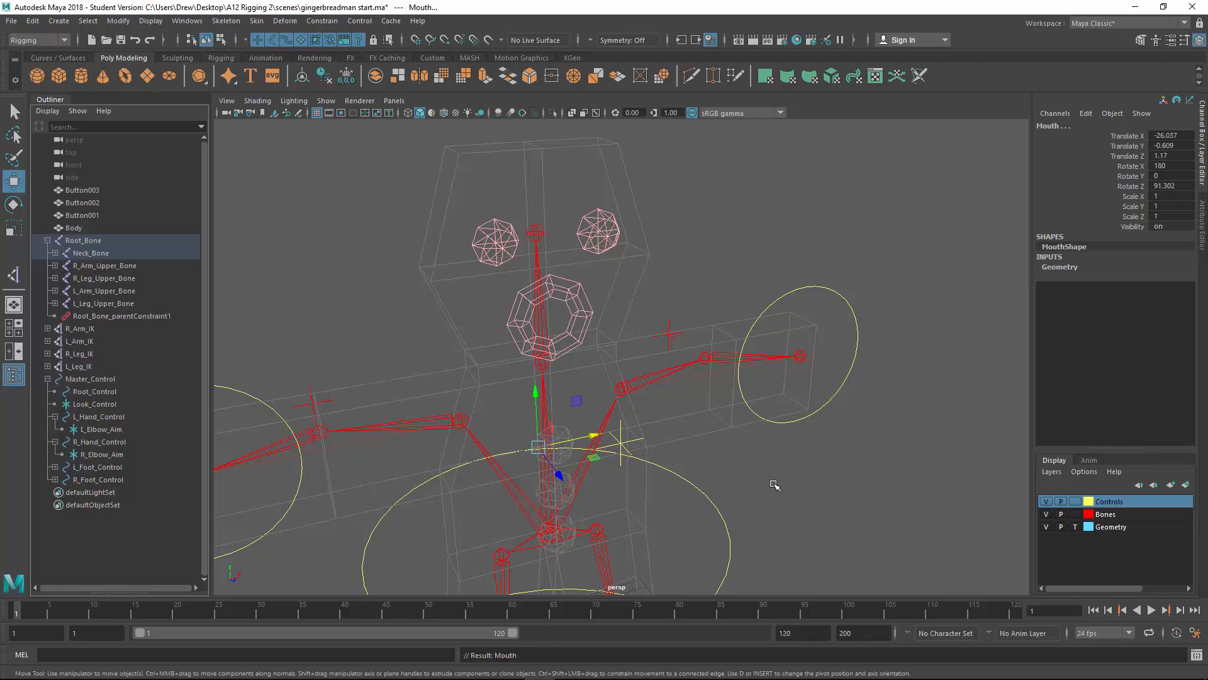
# - Test that the face follows the head by moving Look_Control along X, and undo the moves
pyautogui.keyDown('alt'); pyautogui.moveTo(774, 488); pyautogui.dragTo(696, 428); pyautogui.keyUp('alt')
pyautogui.click(745, 445)
pyautogui.hotkey('ctrl', 'z')
pyautogui.hotkey('ctrl', 'z')
pyautogui.hotkey('ctrl', 'z')
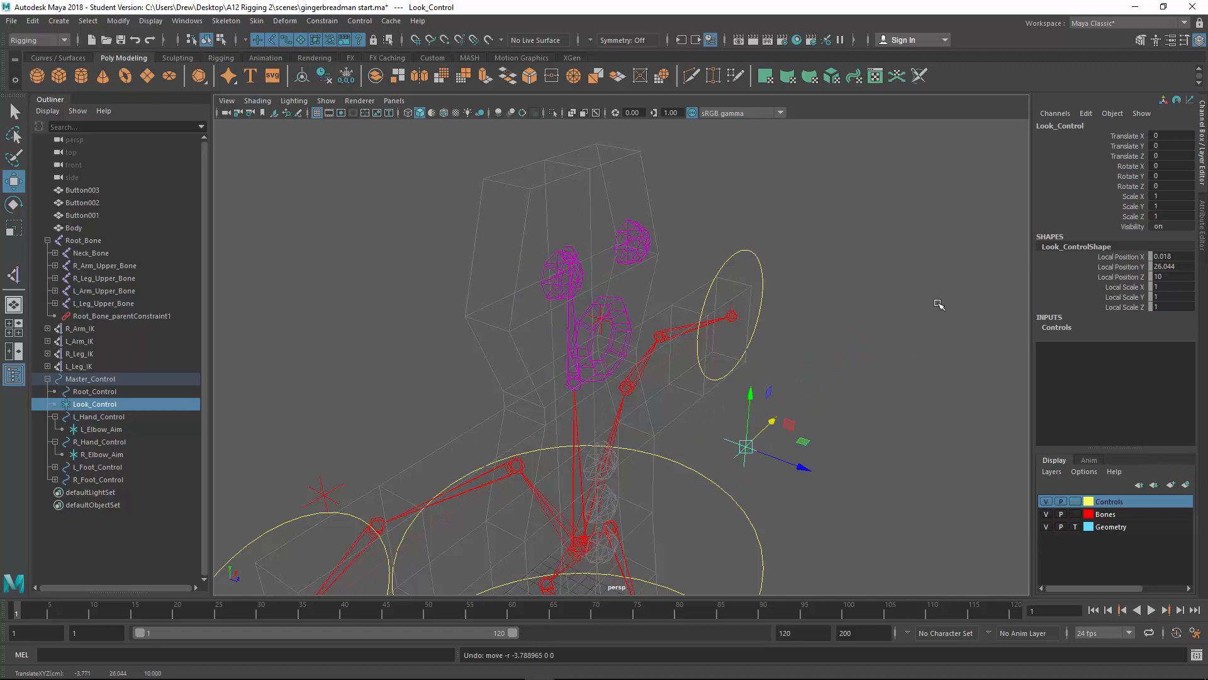
# - Parent Button003, Button002 and Button001 under Root_Bone
pyautogui.moveTo(882, 450)
pyautogui.keyDown('alt'); pyautogui.mouseDown()
pyautogui.moveTo(801, 421)
pyautogui.moveTo(849, 418)
pyautogui.moveTo(852, 474)
pyautogui.moveTo(860, 321)
pyautogui.moveTo(866, 435)
pyautogui.mouseUp(); pyautogui.keyUp('alt')
pyautogui.scroll(2, 861, 320)
pyautogui.scroll(-2, 866, 435)
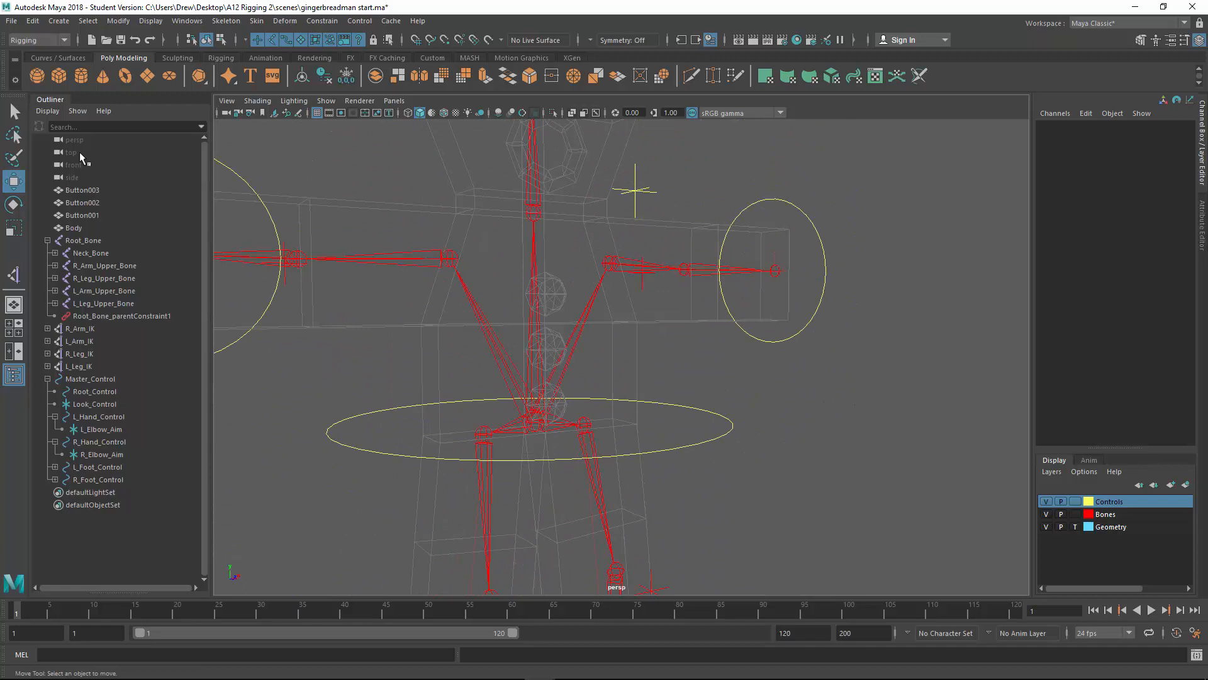
pyautogui.click(85, 190)
pyautogui.keyDown('shift'); pyautogui.click(84, 215); pyautogui.keyUp('shift')
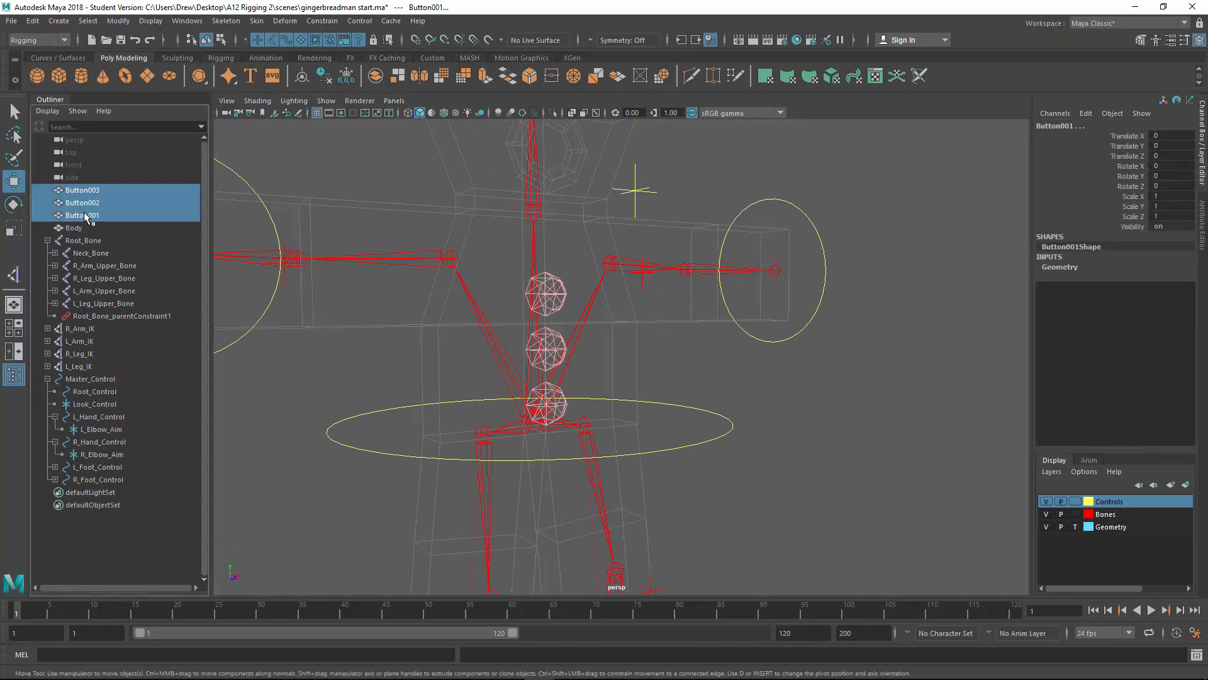
pyautogui.moveTo(83, 217); pyautogui.dragTo(88, 241, button='middle')
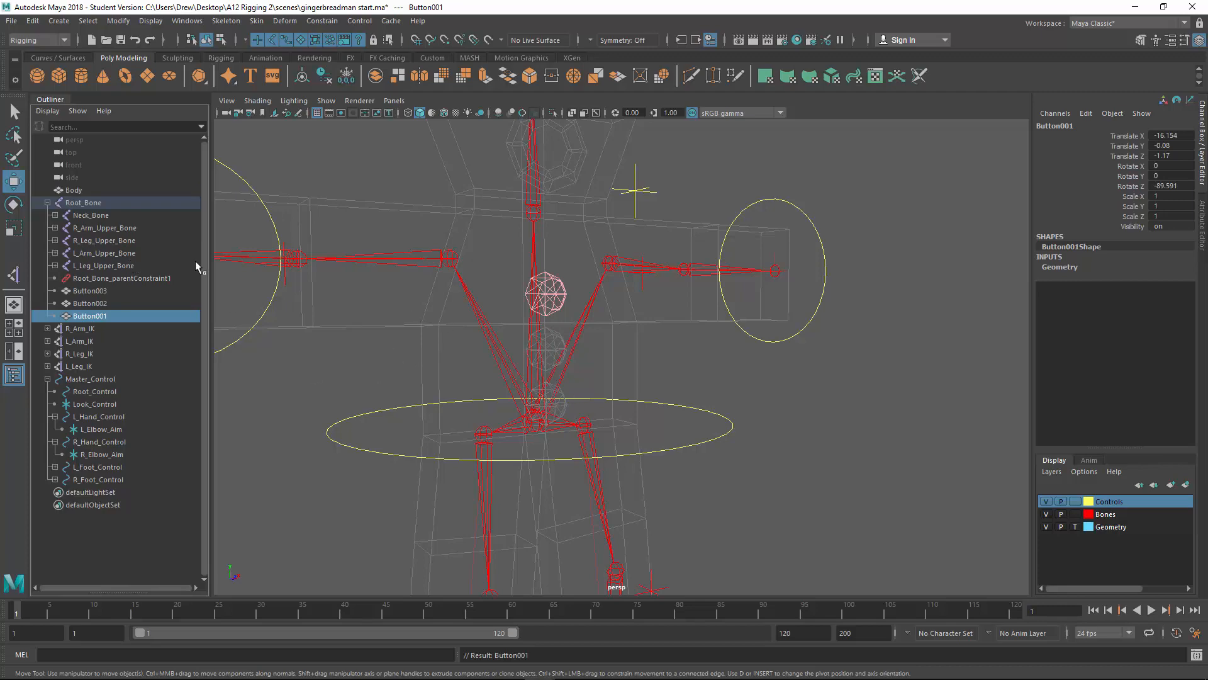
# - Test the button parenting by moving Root_Control vertically, and undo the move
pyautogui.click(347, 450)
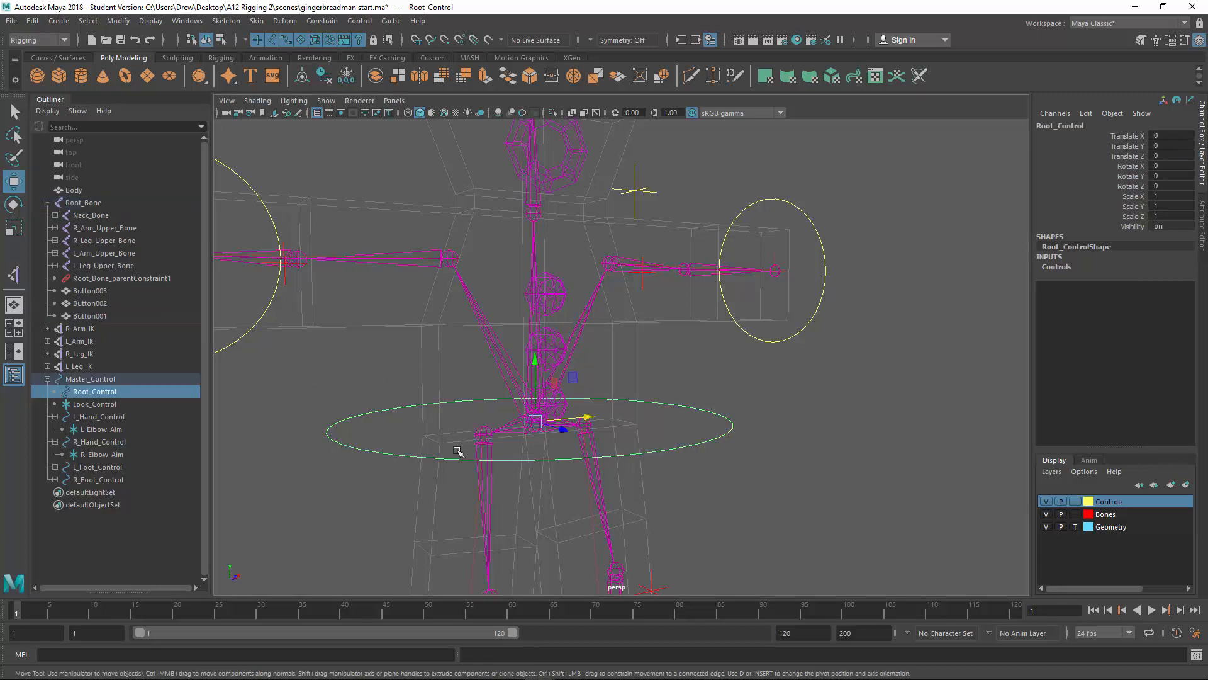
pyautogui.moveTo(533, 374); pyautogui.dragTo(531, 410)
pyautogui.hotkey('ctrl', 'z')
pyautogui.scroll(-3, 768, 411)
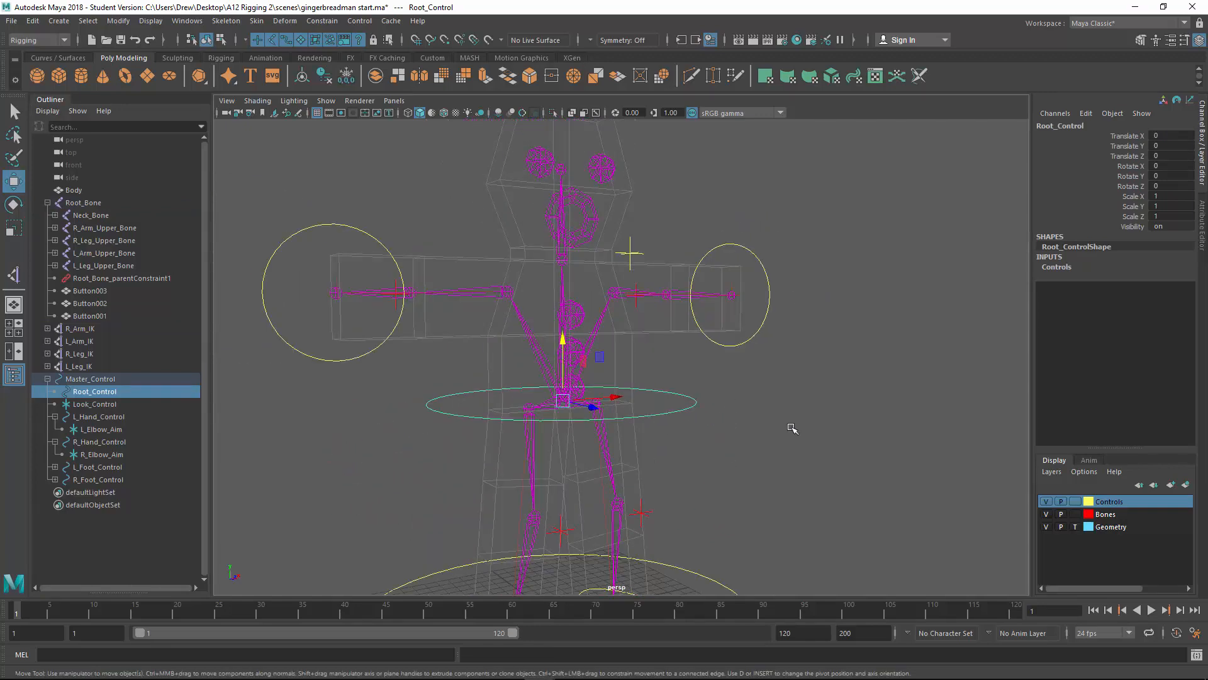
pyautogui.keyDown('alt'); pyautogui.moveTo(789, 425); pyautogui.dragTo(803, 455); pyautogui.keyUp('alt')
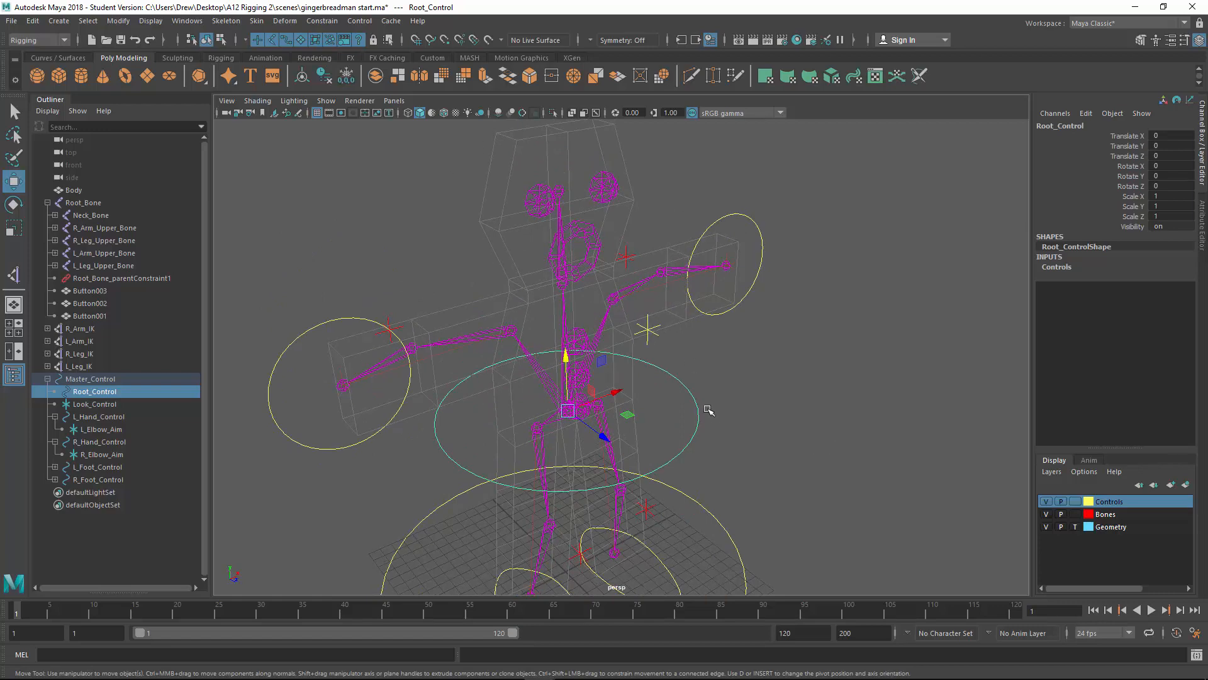
pyautogui.moveTo(767, 446)
pyautogui.keyDown('alt'); pyautogui.mouseDown()
pyautogui.moveTo(730, 423)
pyautogui.moveTo(771, 434)
pyautogui.mouseUp(); pyautogui.keyUp('alt')
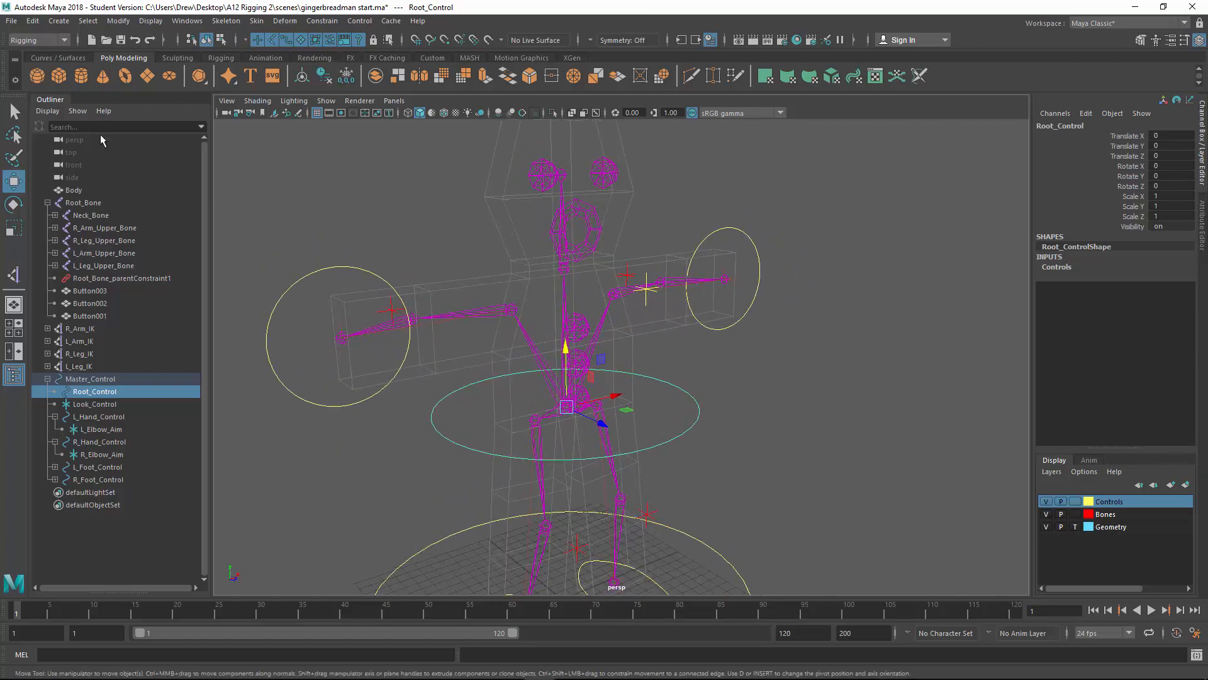
# - Bind the Body mesh to the Root_Bone skeleton with Bind Skin
pyautogui.click(82, 190)
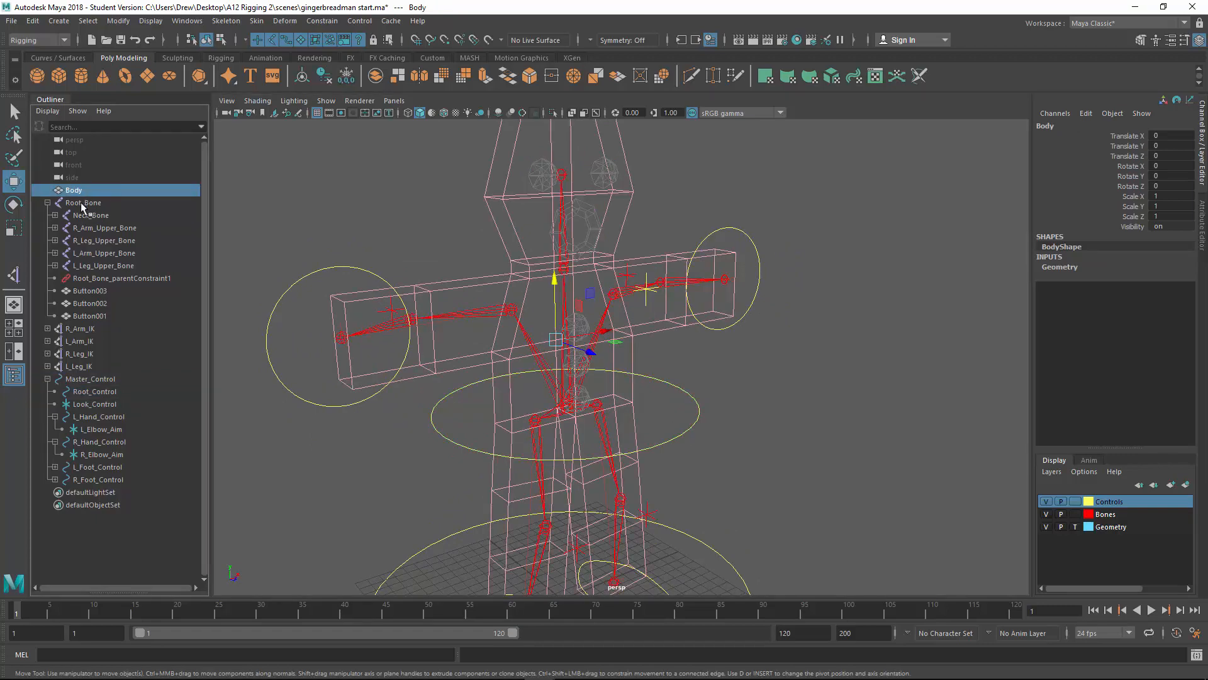
pyautogui.keyDown('ctrl'); pyautogui.click(82, 202); pyautogui.keyUp('ctrl')
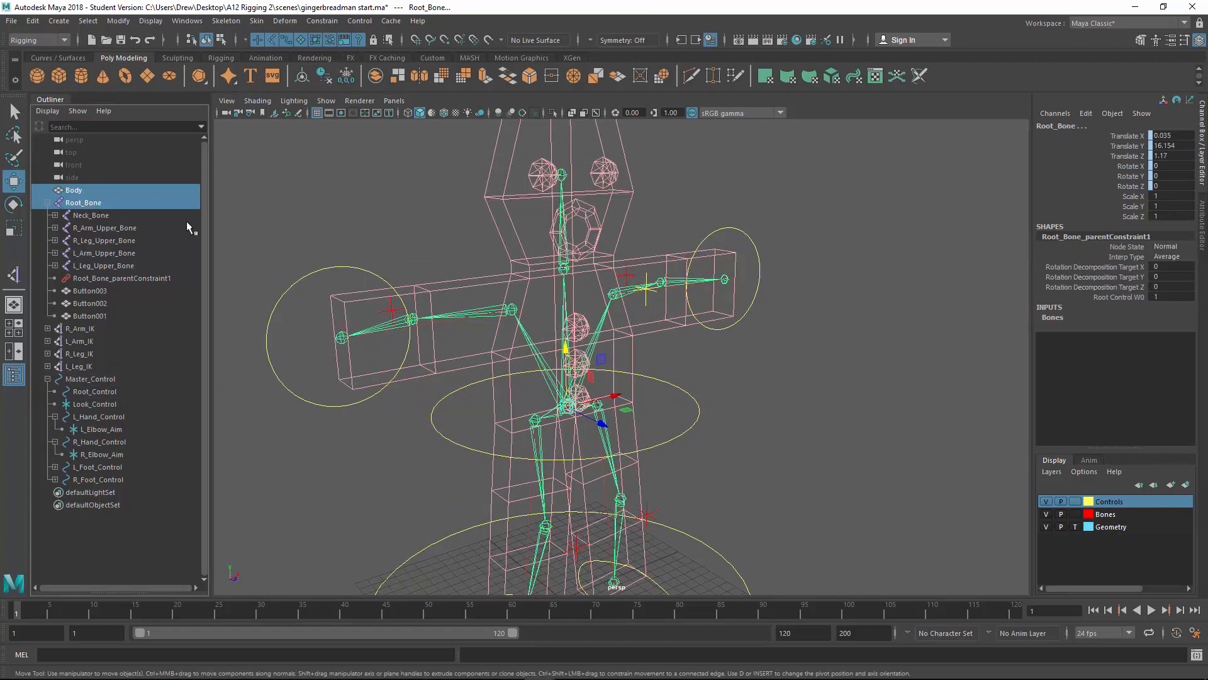
pyautogui.click(256, 21)
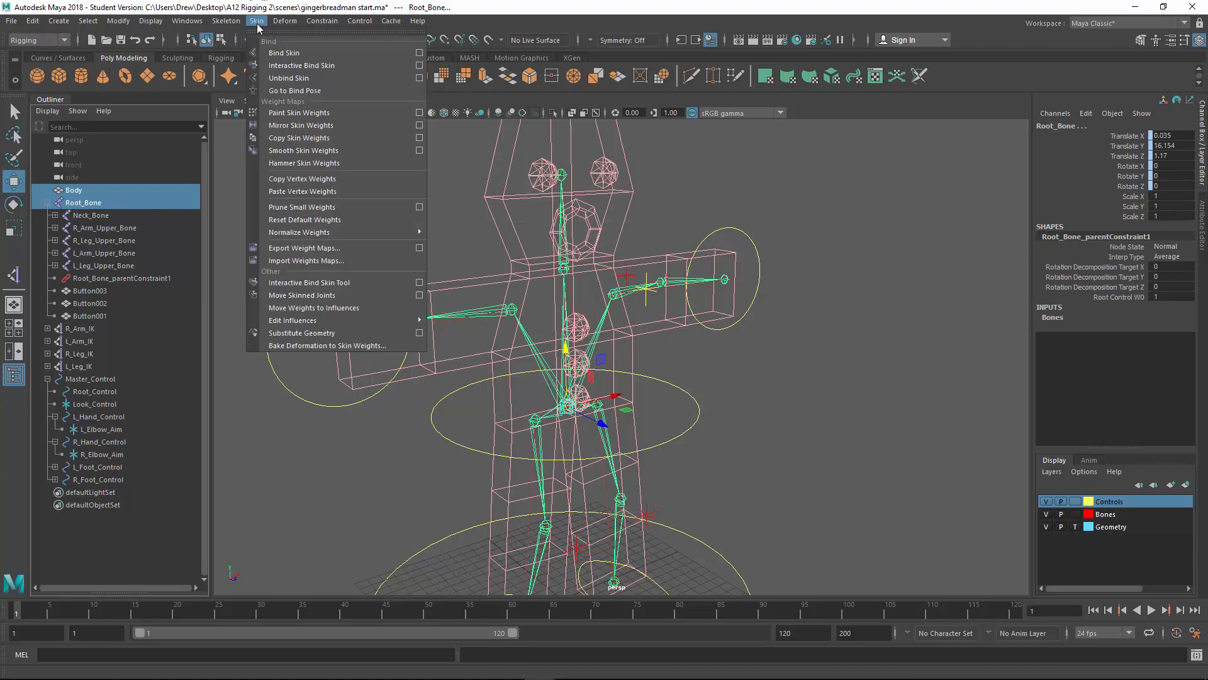
pyautogui.click(278, 53)
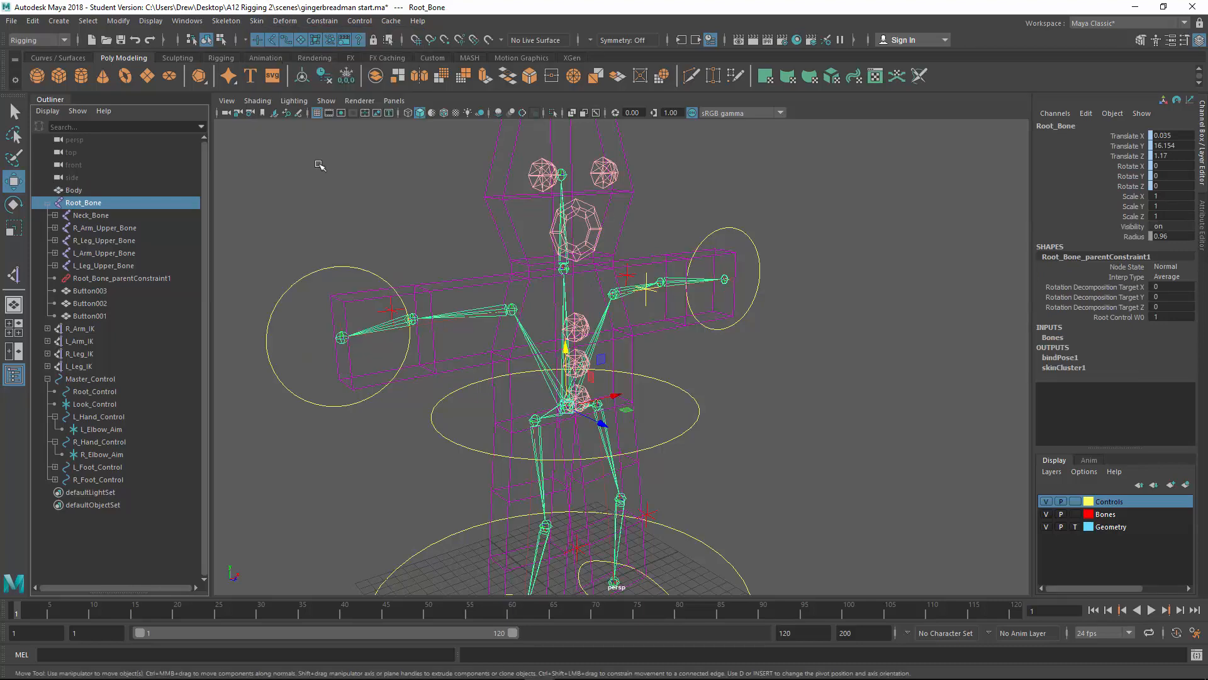
pyautogui.click(827, 343)
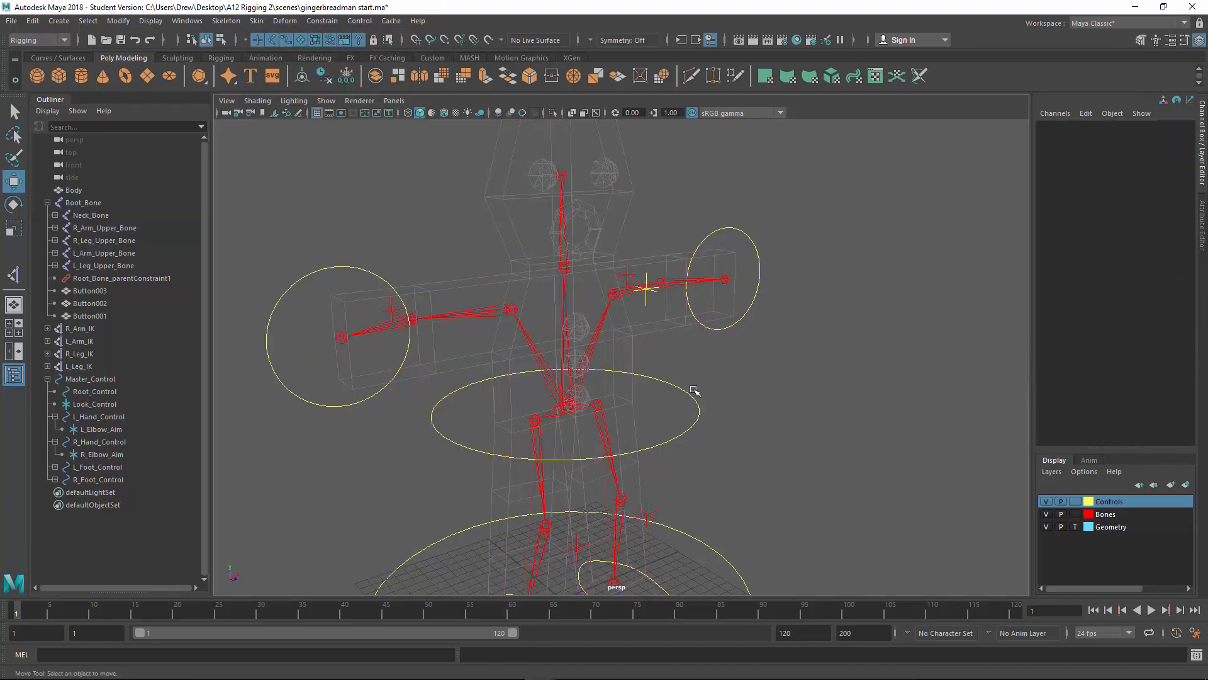
# - Test the skin binding by raising Root_Control about 4.9 units in Y, and undo the move
pyautogui.click(694, 425)
pyautogui.moveTo(565, 349); pyautogui.dragTo(568, 280)
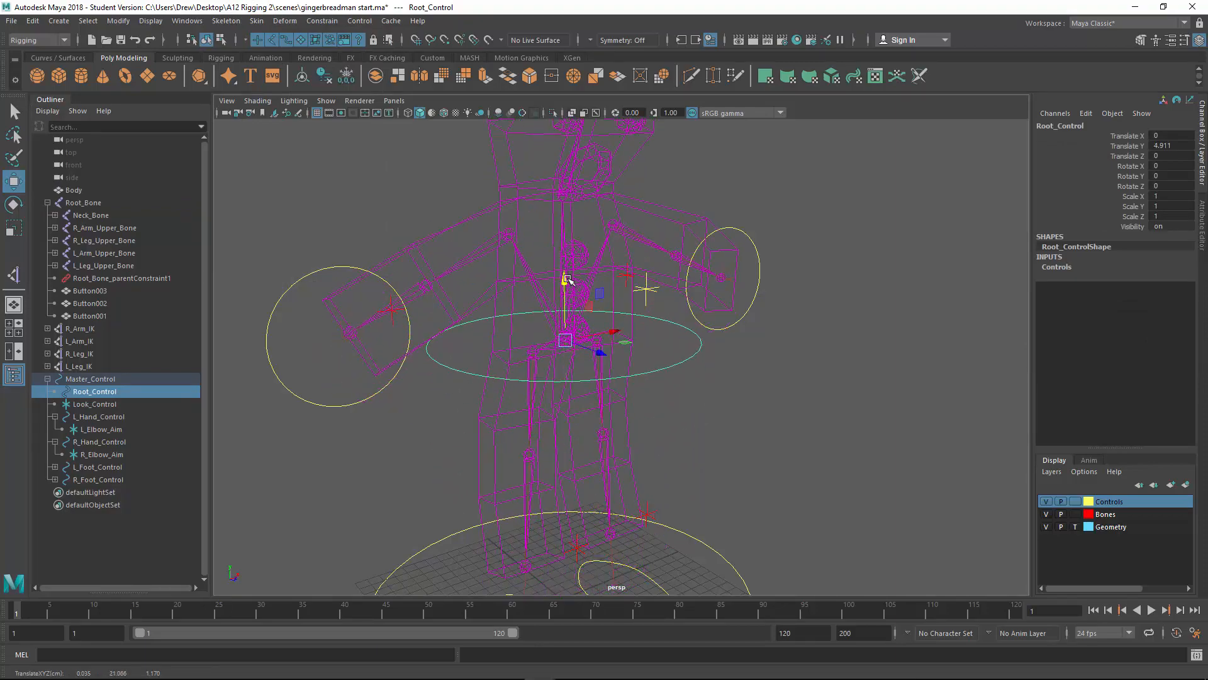
pyautogui.hotkey('ctrl', 'z')
# - Switch the Geometry layer from template to normal display so the legs appear shaded
pyautogui.keyDown('alt'); pyautogui.moveTo(797, 452); pyautogui.dragTo(748, 227, button='middle'); pyautogui.keyUp('alt')
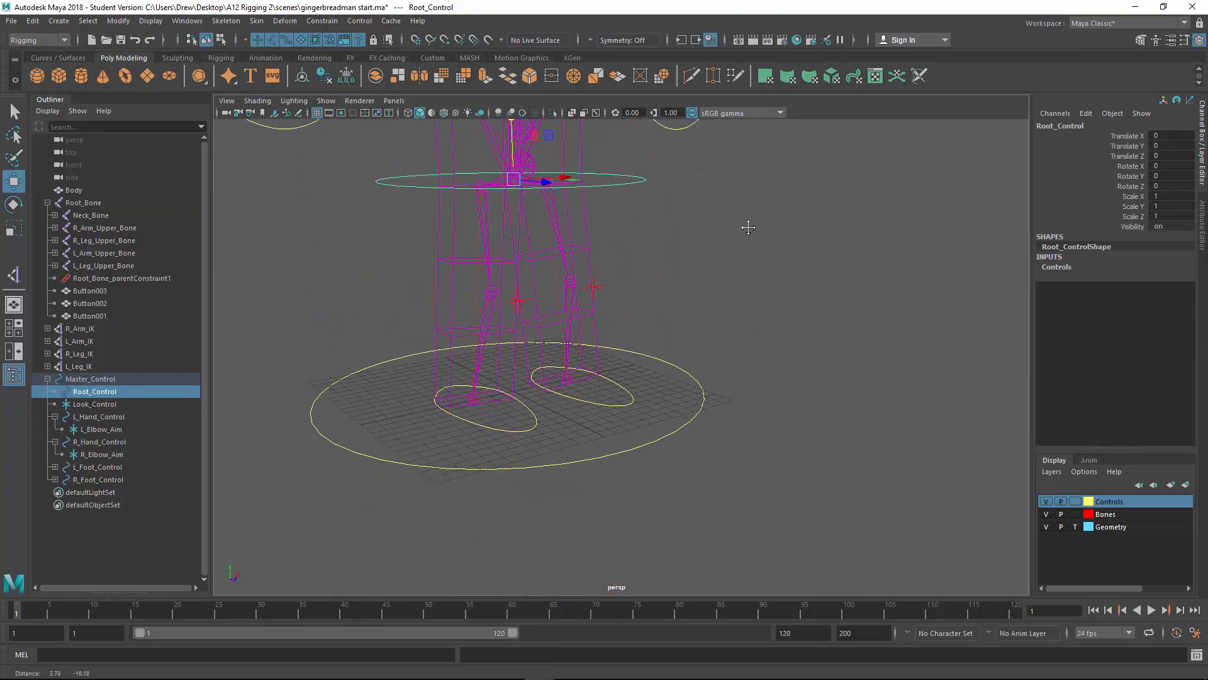
pyautogui.keyDown('alt'); pyautogui.moveTo(748, 227); pyautogui.dragTo(774, 324, button='right'); pyautogui.keyUp('alt')
pyautogui.moveTo(726, 441)
pyautogui.keyDown('alt'); pyautogui.mouseDown()
pyautogui.moveTo(701, 439)
pyautogui.moveTo(718, 431)
pyautogui.mouseUp(); pyautogui.keyUp('alt')
pyautogui.click(537, 418)
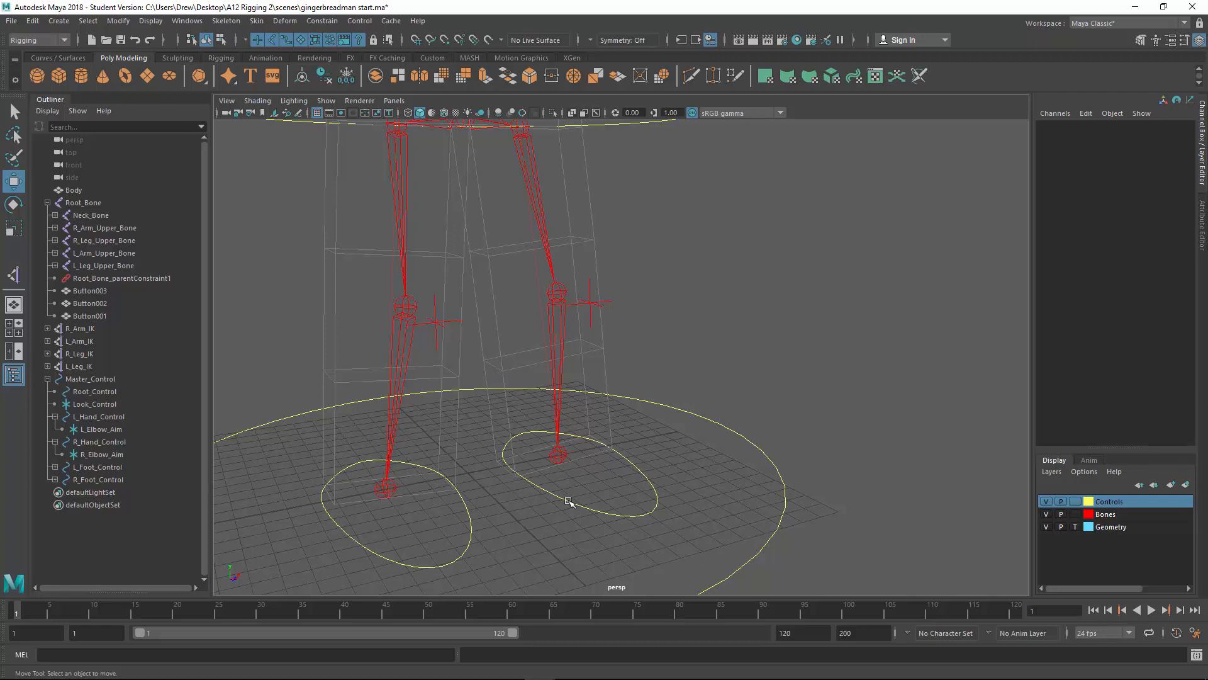
pyautogui.click(1075, 527)
pyautogui.click(1075, 527)
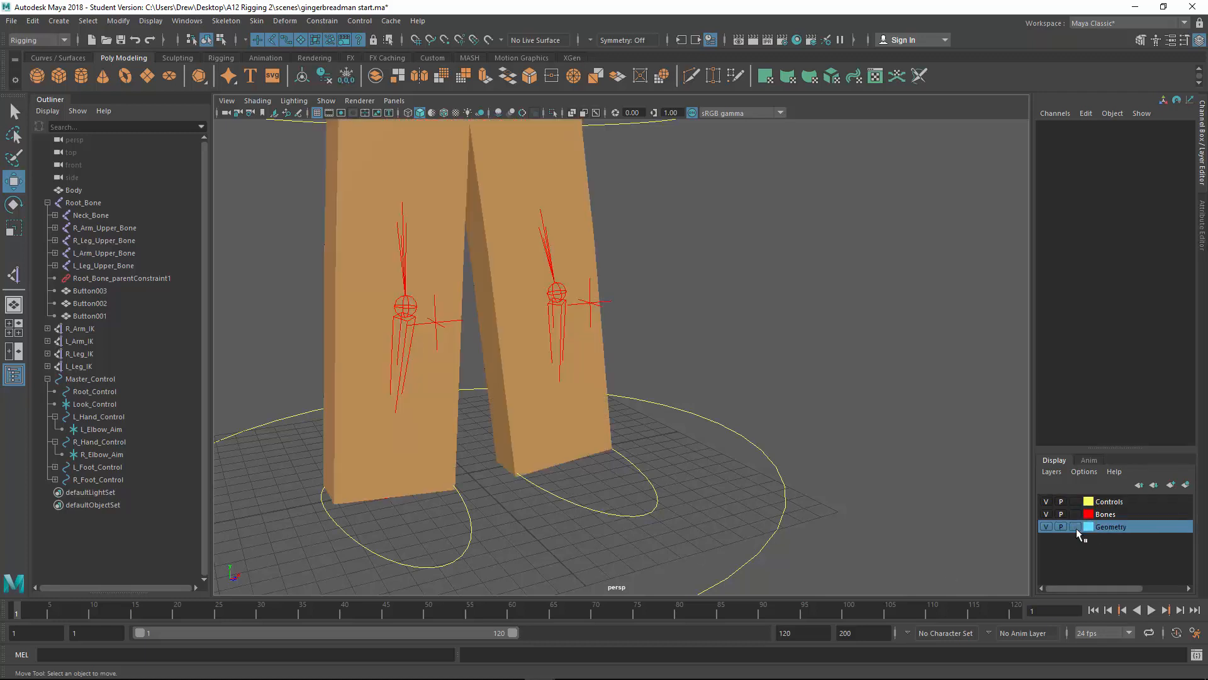
# - Test the leg deformation by moving L_Foot_Control forward along Z, undo the move and clear the selection
pyautogui.click(553, 495)
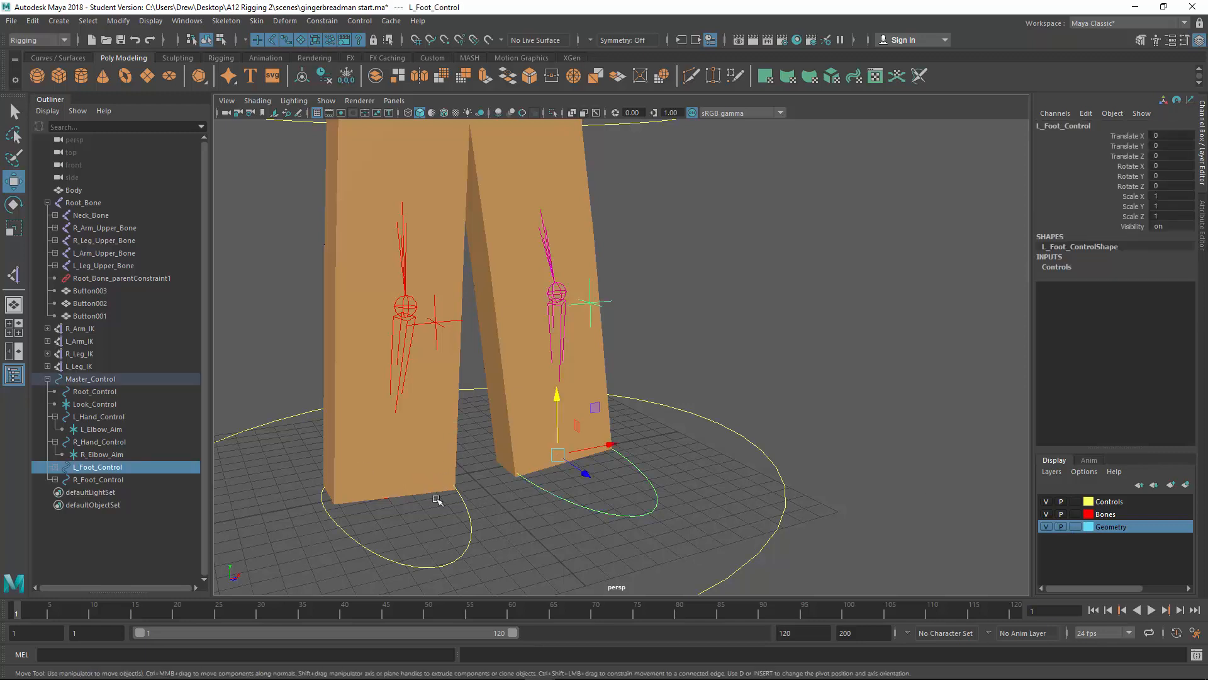
pyautogui.moveTo(585, 473); pyautogui.dragTo(584, 541)
pyautogui.hotkey('ctrl', 'z')
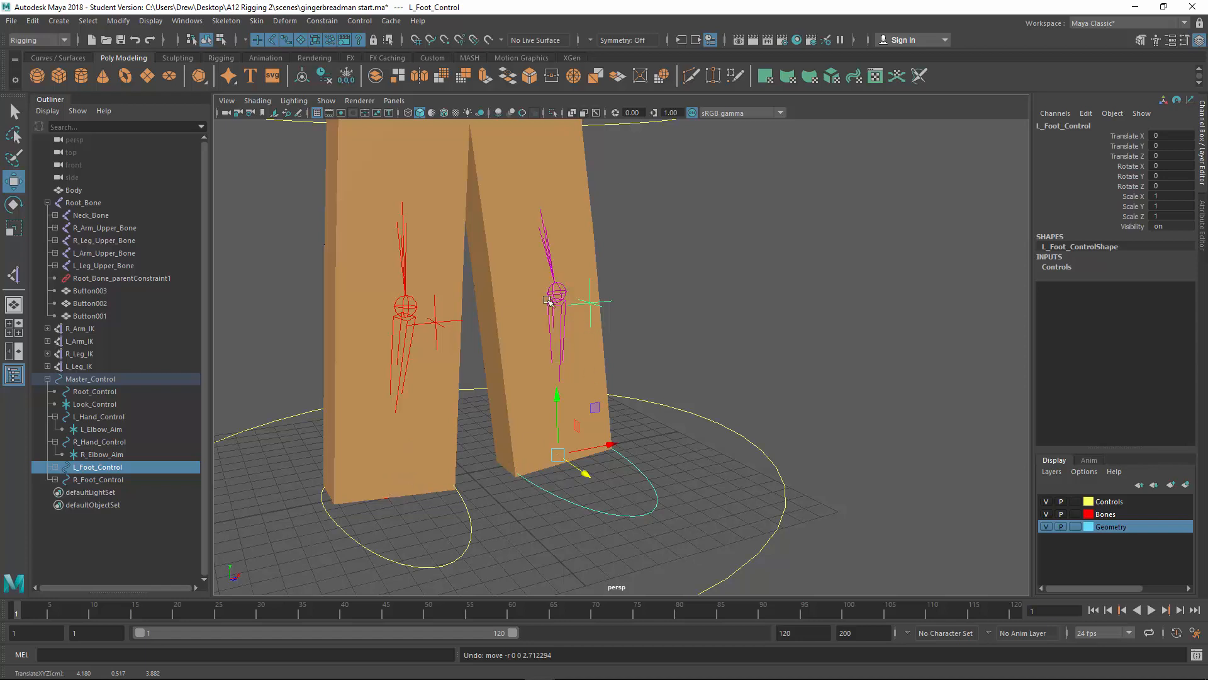
pyautogui.click(676, 468)
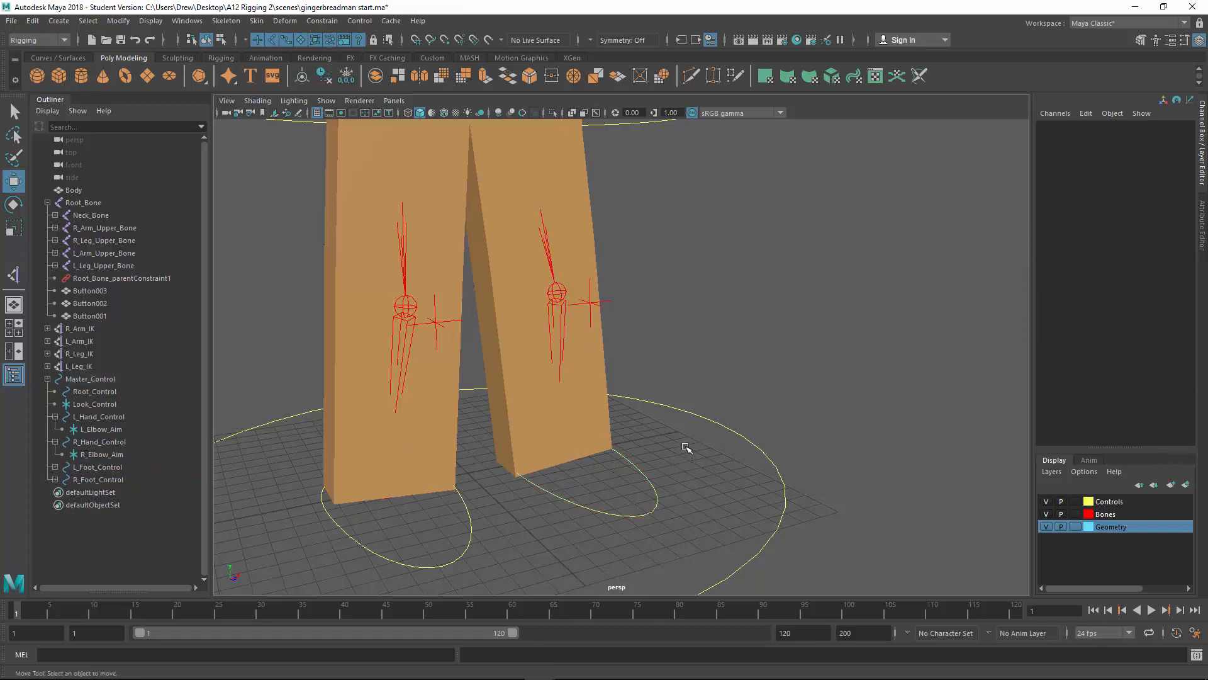
# - Isolate the Body mesh in the viewport
pyautogui.scroll(-4, 678, 439)
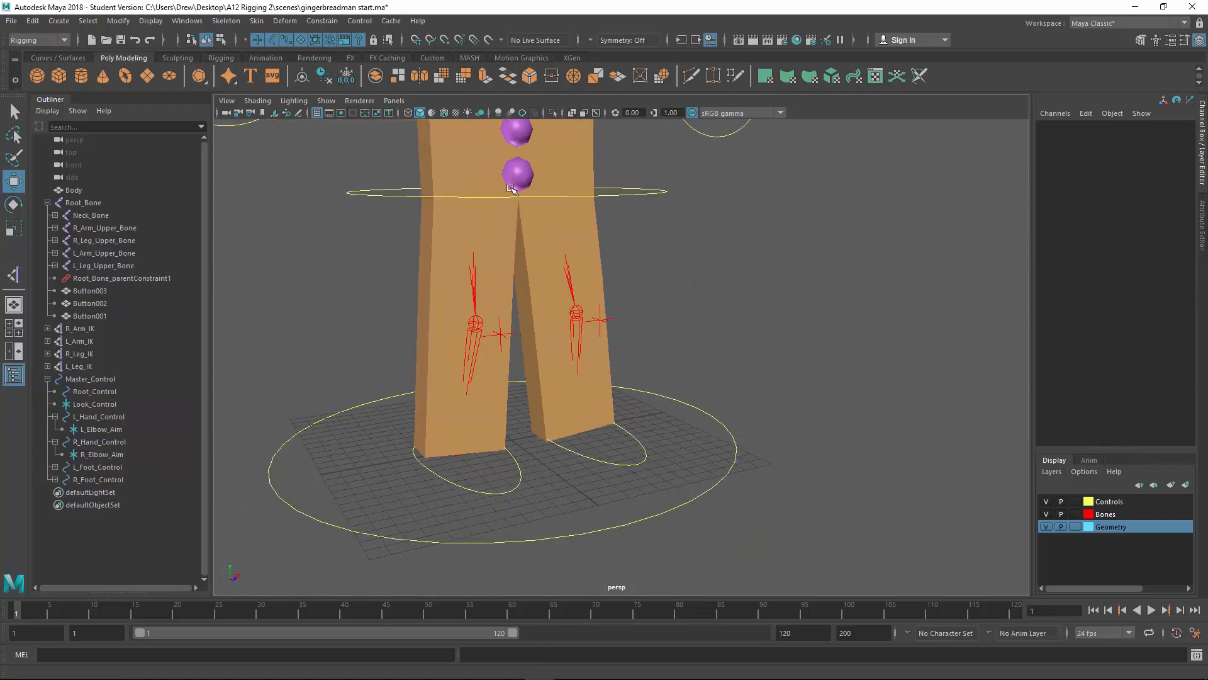
pyautogui.scroll(-2, 716, 307)
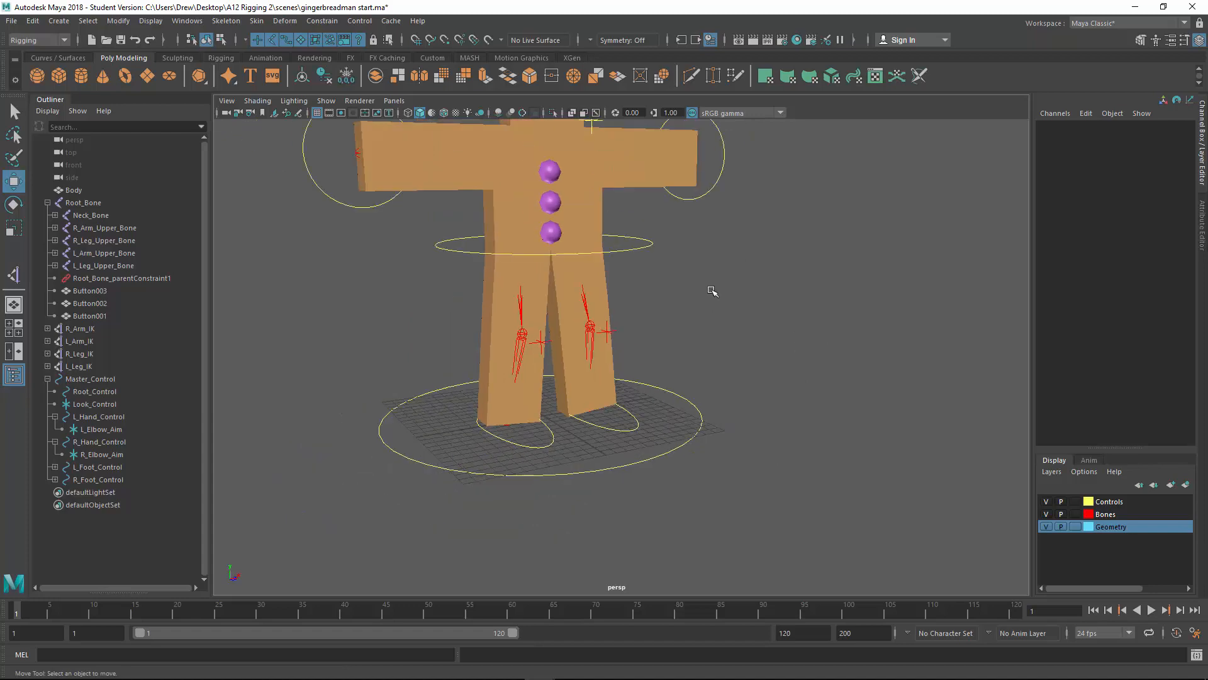
pyautogui.scroll(2, 693, 277)
pyautogui.keyDown('alt'); pyautogui.moveTo(693, 292); pyautogui.dragTo(715, 445, button='middle'); pyautogui.keyUp('alt')
pyautogui.scroll(-3, 718, 402)
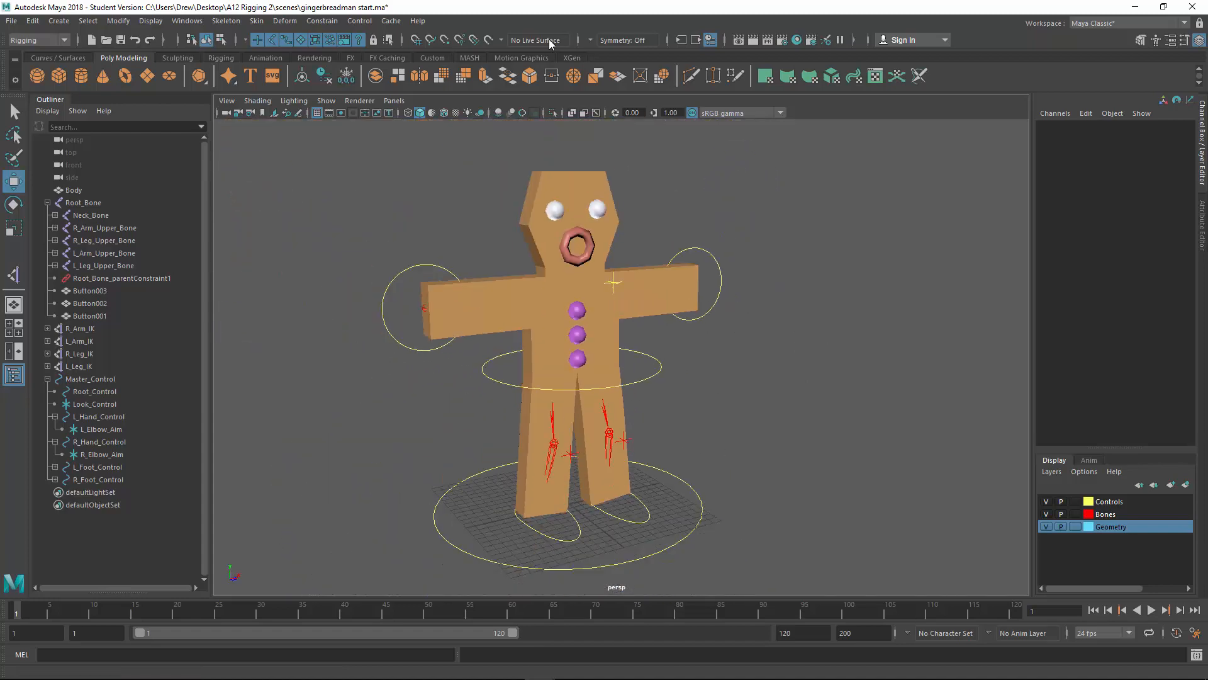
pyautogui.click(74, 190)
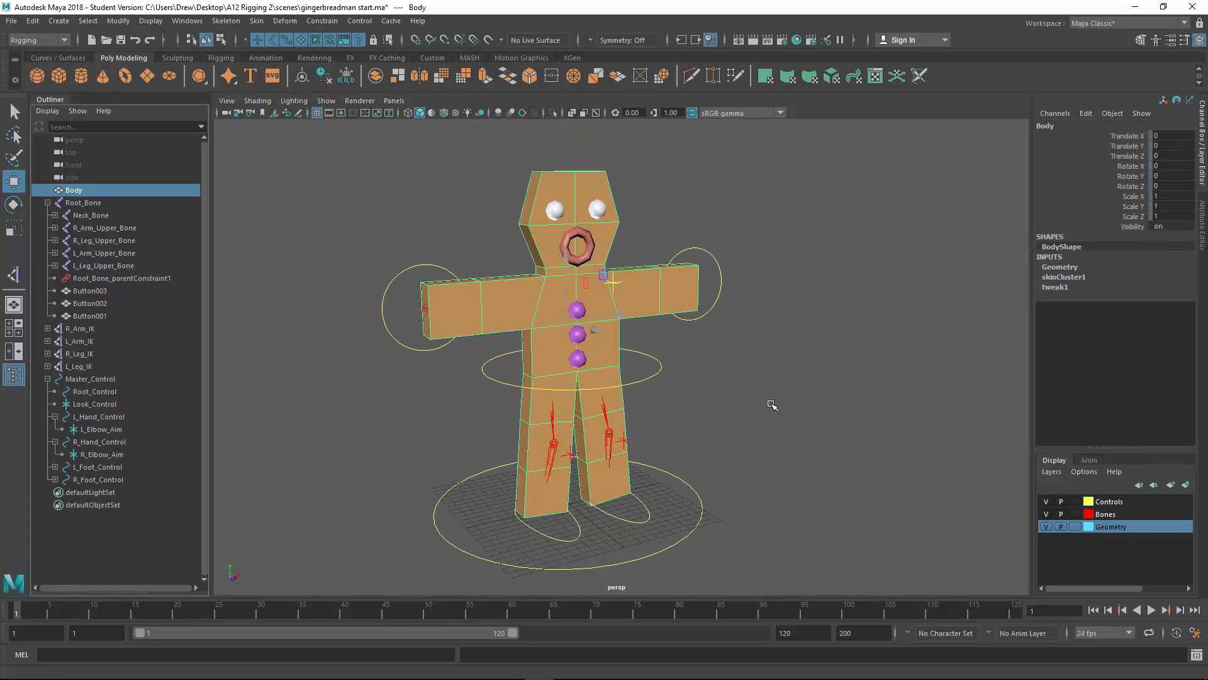
pyautogui.hotkey('ctrl', '1')
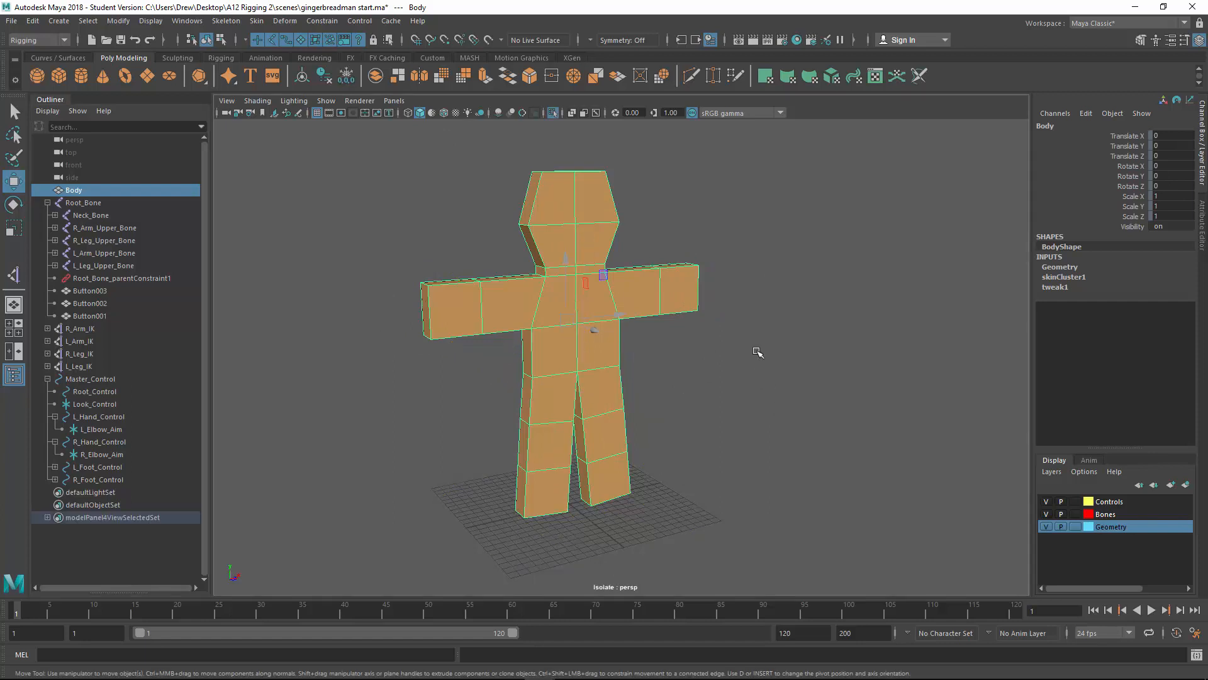
# - Switch the viewport to the orthographic front view with the whole body in frame
pyautogui.click(402, 102)
pyautogui.moveTo(425, 138)
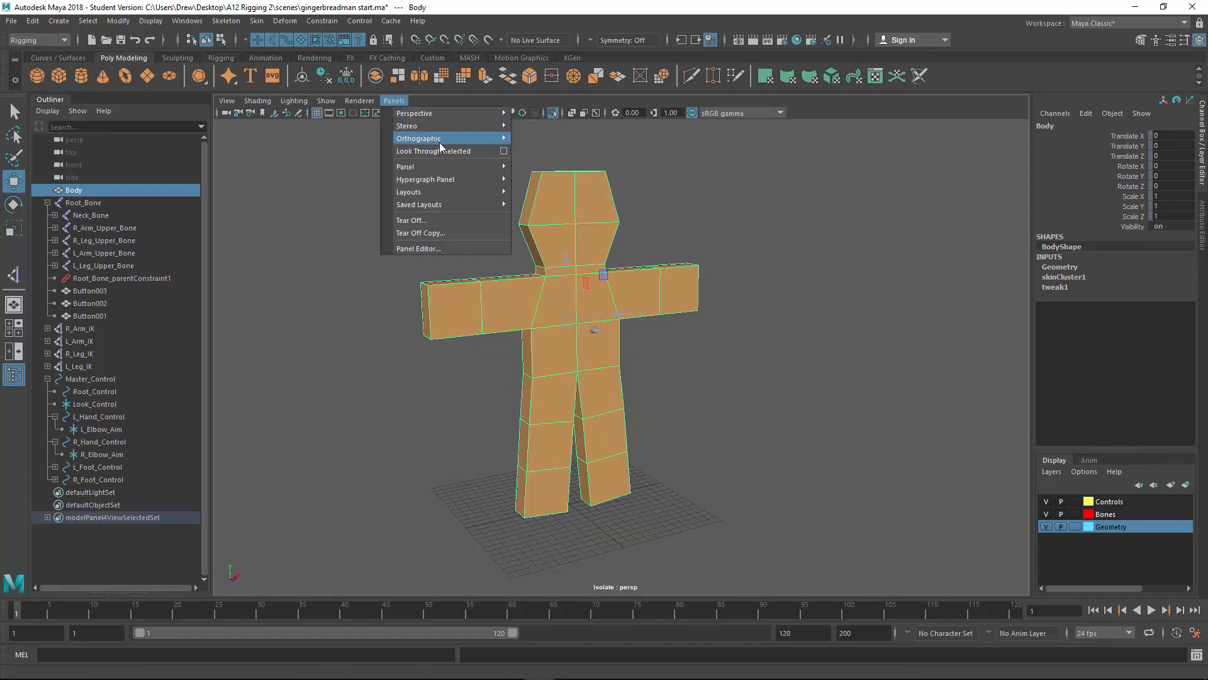
pyautogui.click(536, 140)
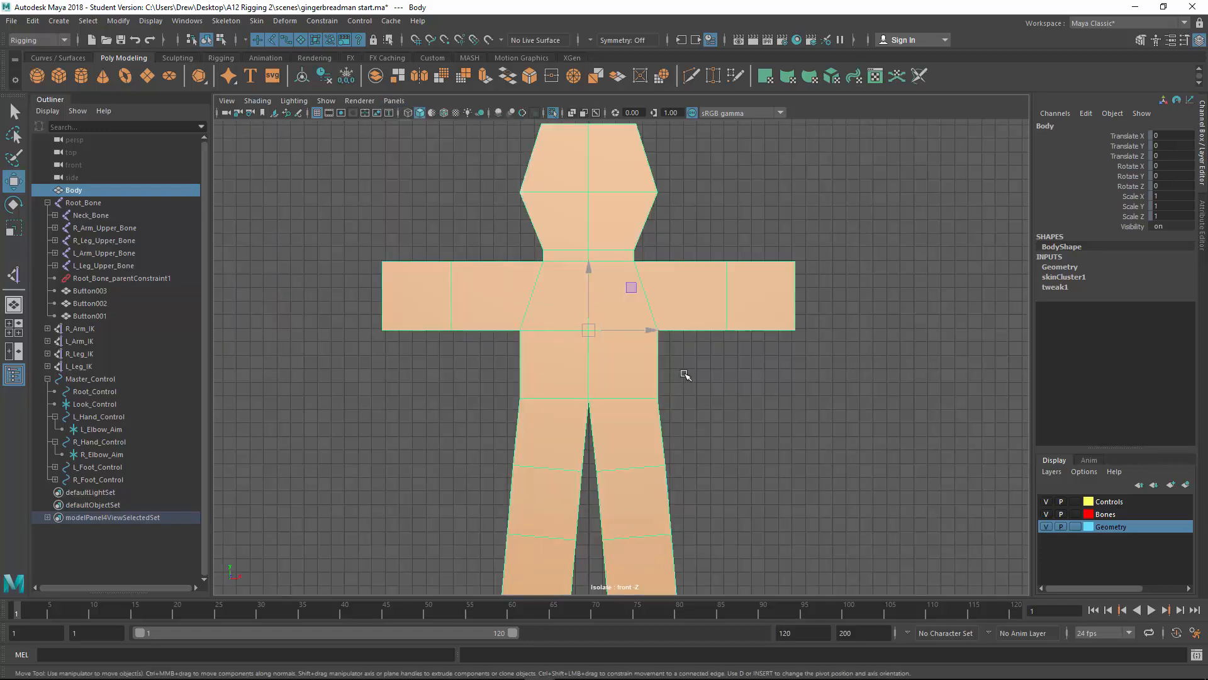
pyautogui.scroll(-1, 665, 364)
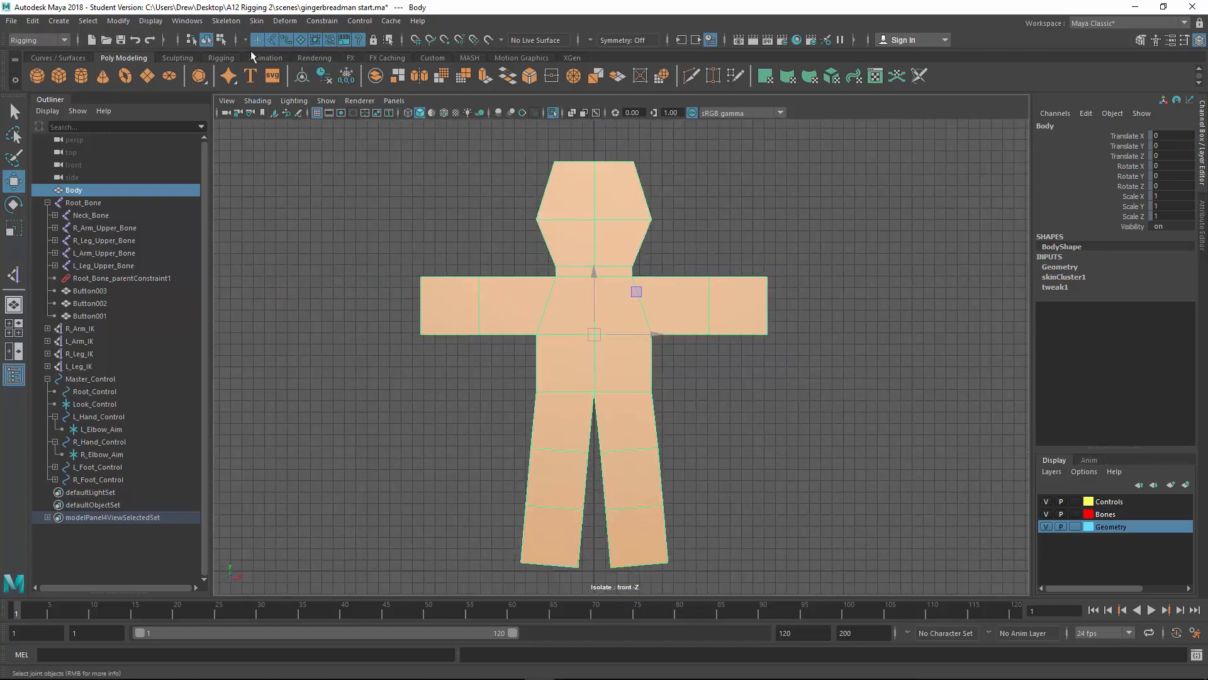
# - Display the front view in wireframe, hide the grid and deselect the body
pyautogui.click(408, 112)
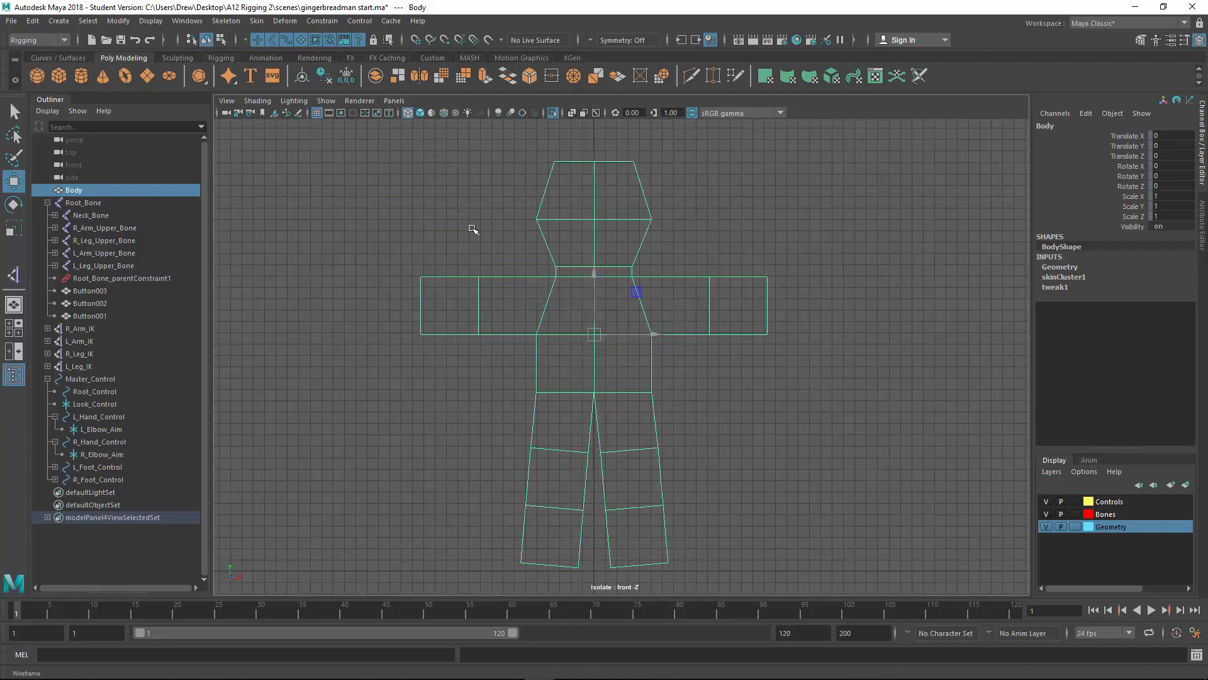
pyautogui.click(326, 101)
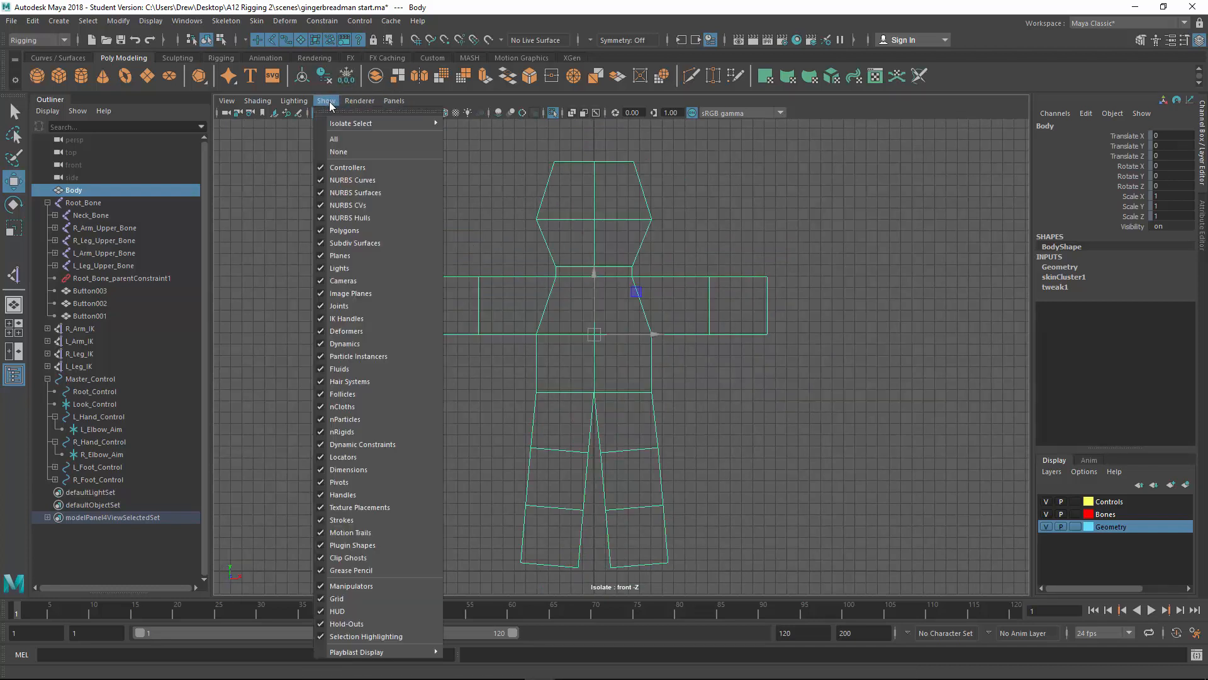
pyautogui.click(336, 598)
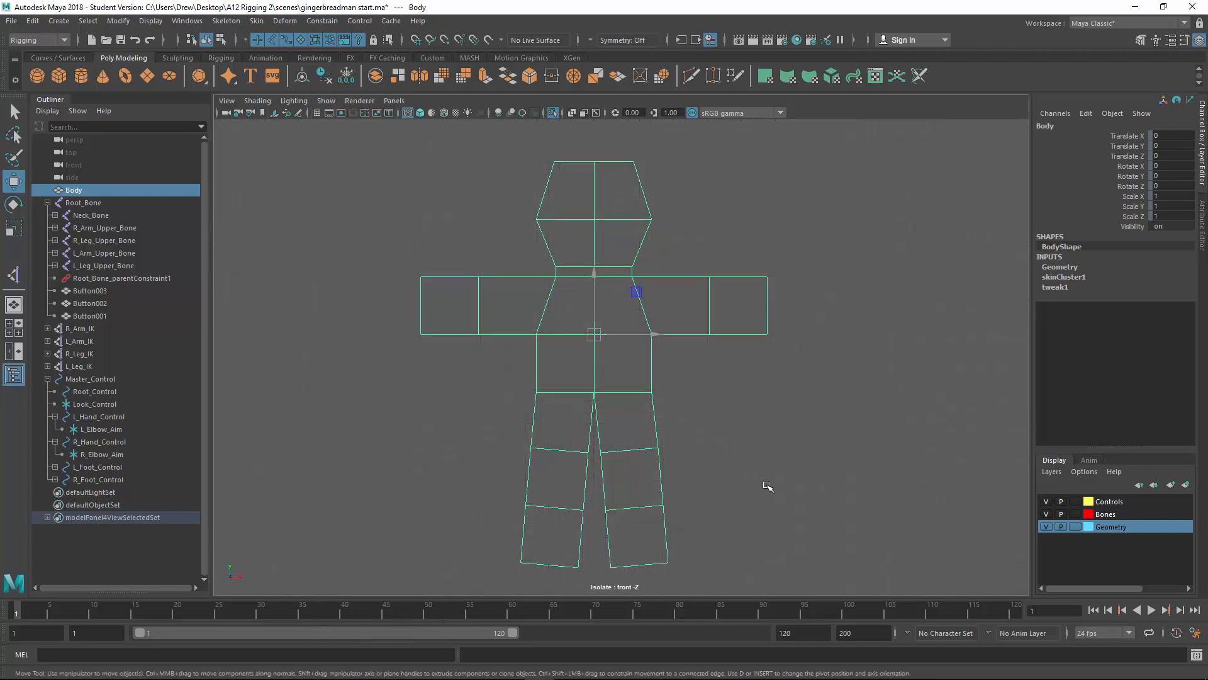
pyautogui.click(787, 481)
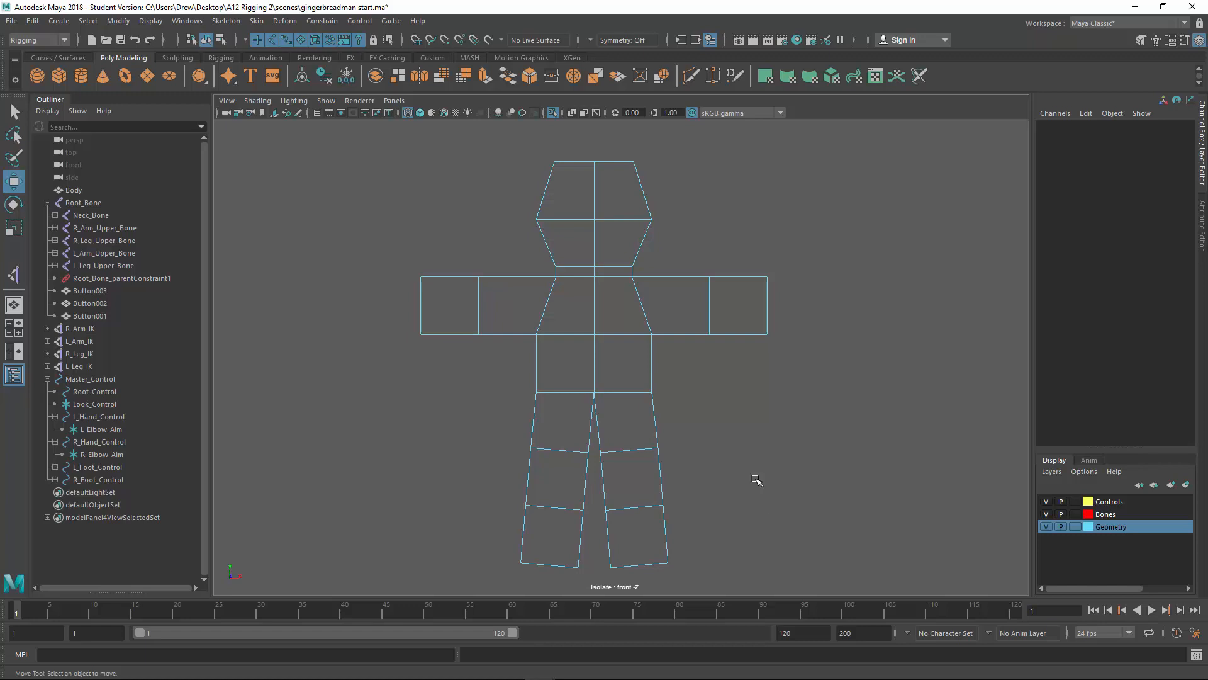
# - Select the body's torso vertices from shoulders to hips and open the Component Editor on their smooth skin weights, widening it to show more bones
pyautogui.click(220, 40)
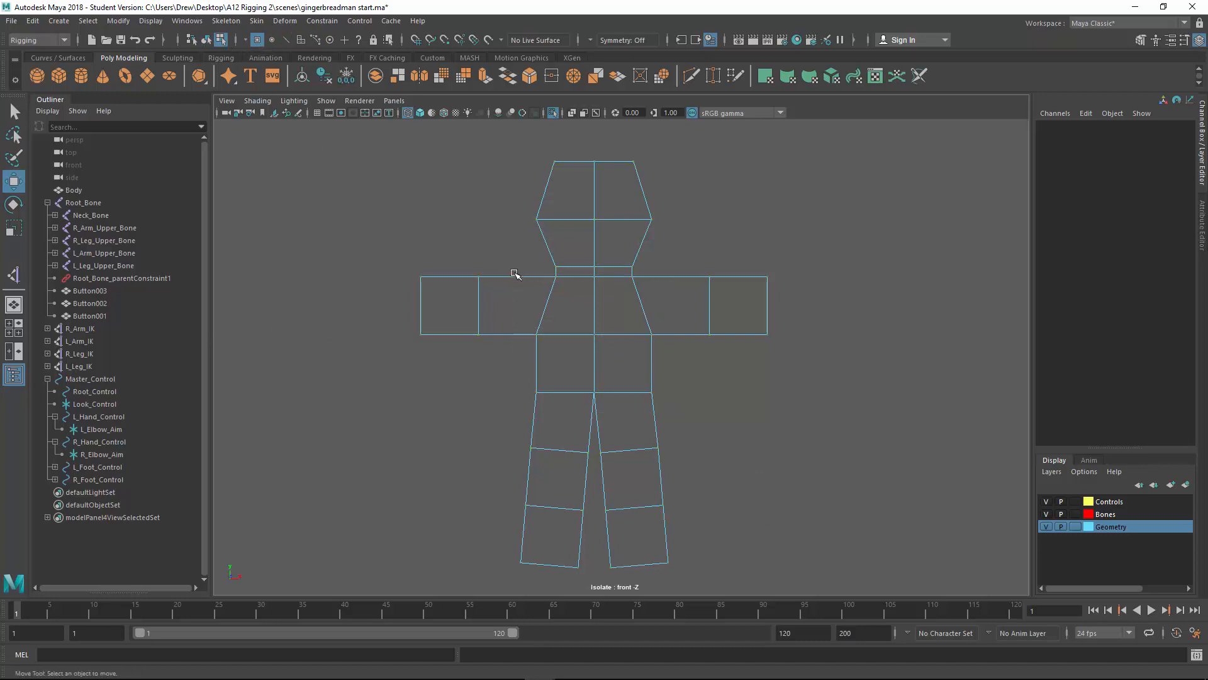
pyautogui.moveTo(515, 273); pyautogui.dragTo(689, 421)
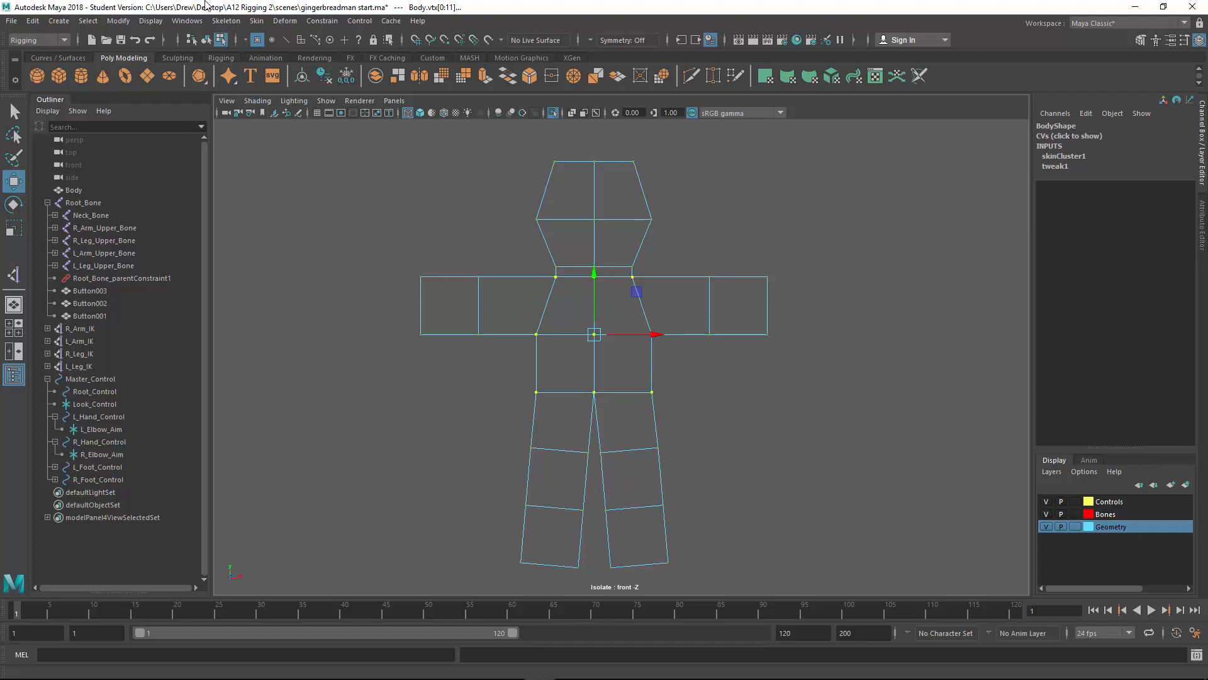
pyautogui.click(190, 24)
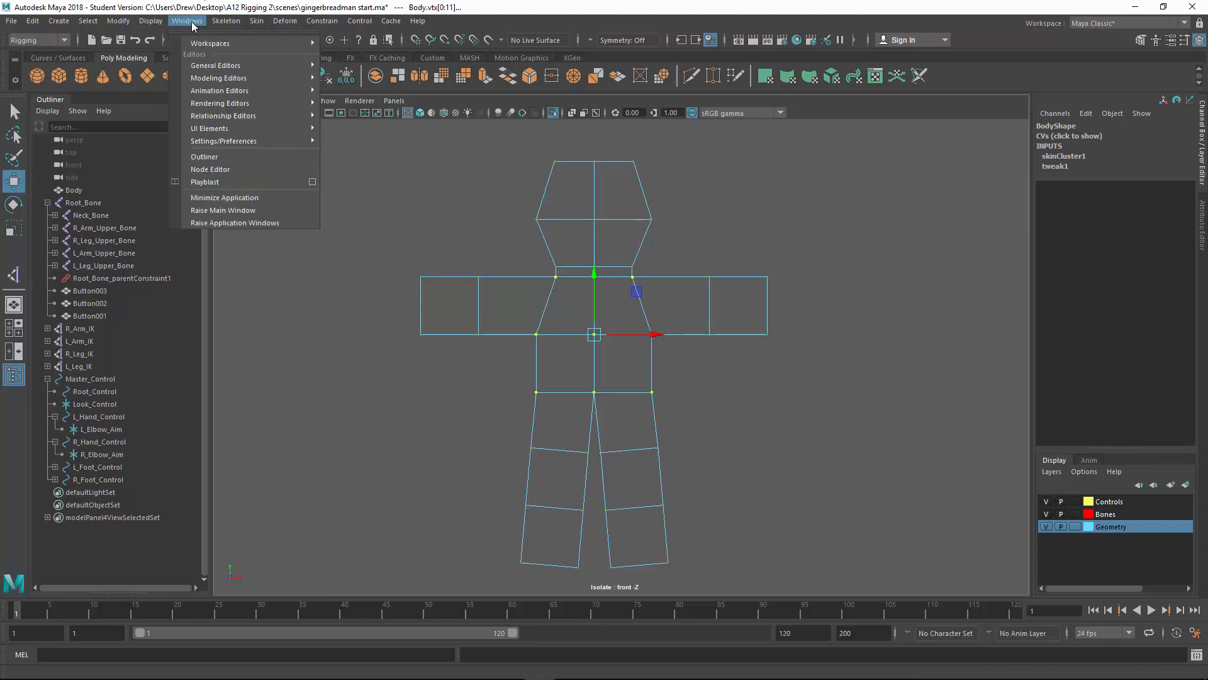
pyautogui.moveTo(215, 68)
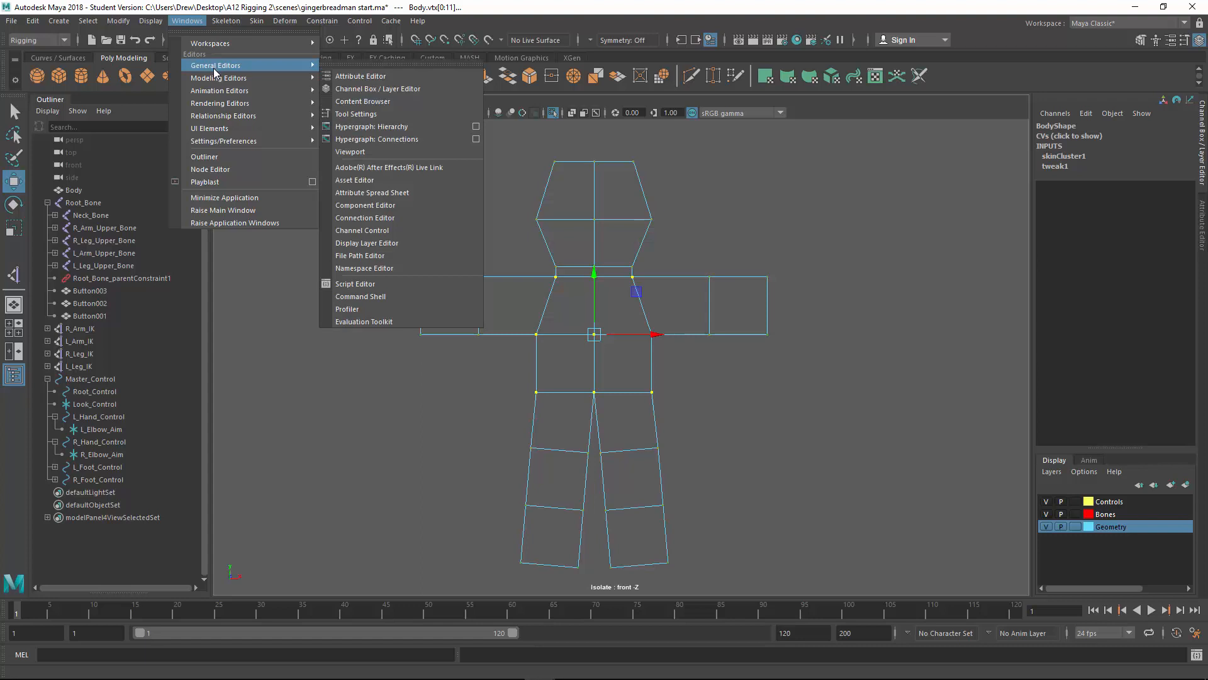
pyautogui.click(399, 207)
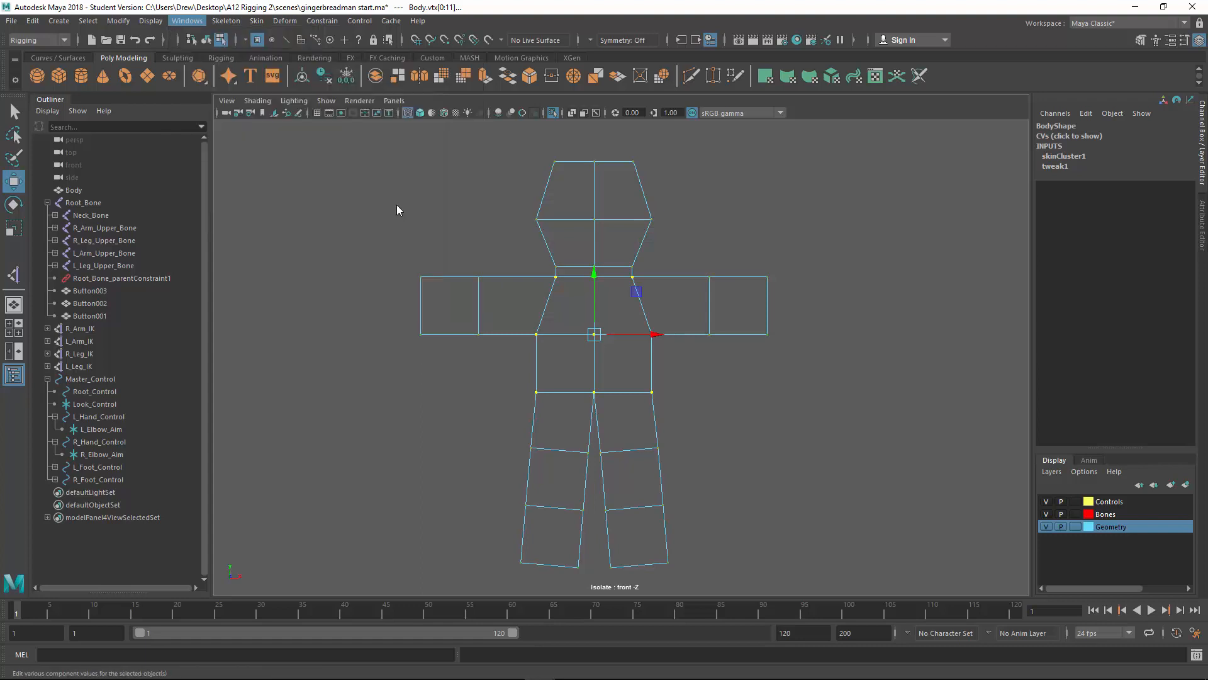
pyautogui.moveTo(780, 130); pyautogui.dragTo(253, 89)
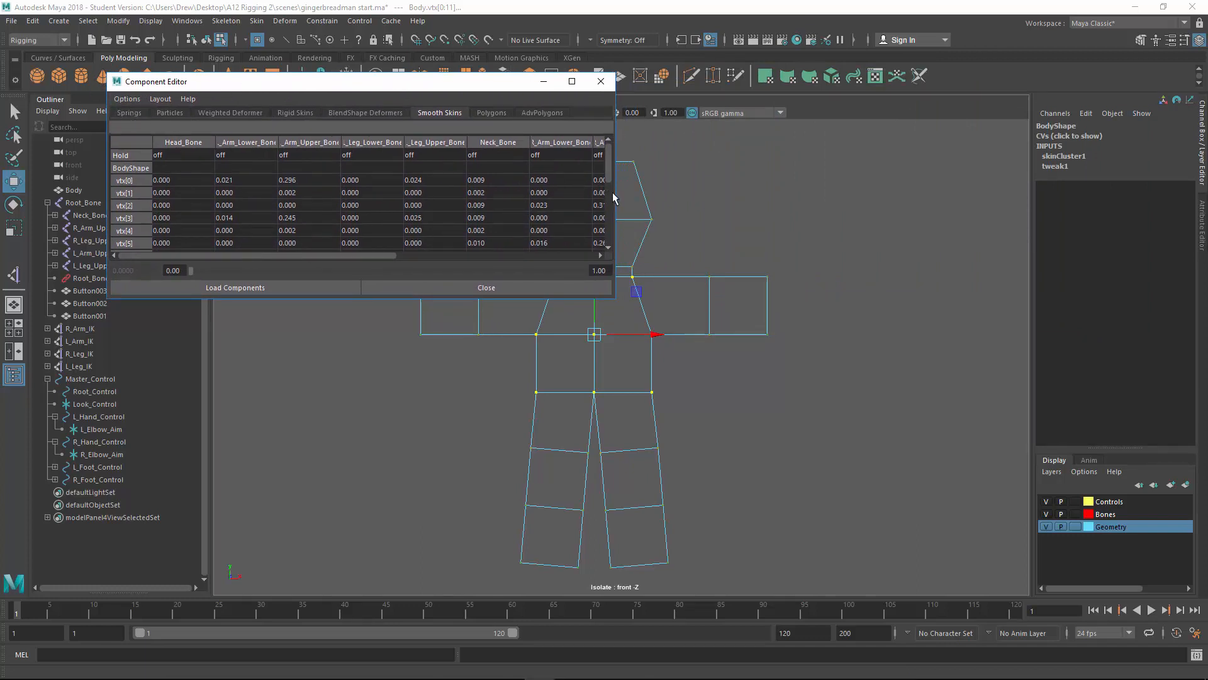
pyautogui.moveTo(614, 195); pyautogui.dragTo(388, 164)
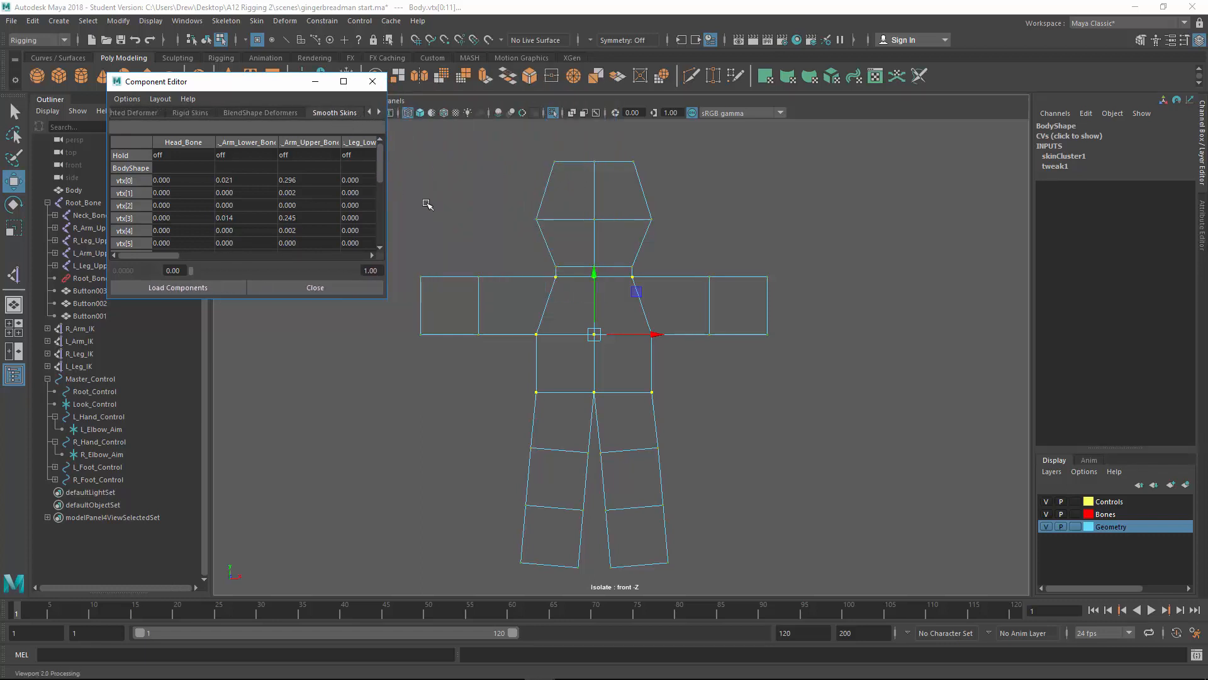
pyautogui.moveTo(391, 194); pyautogui.dragTo(717, 195)
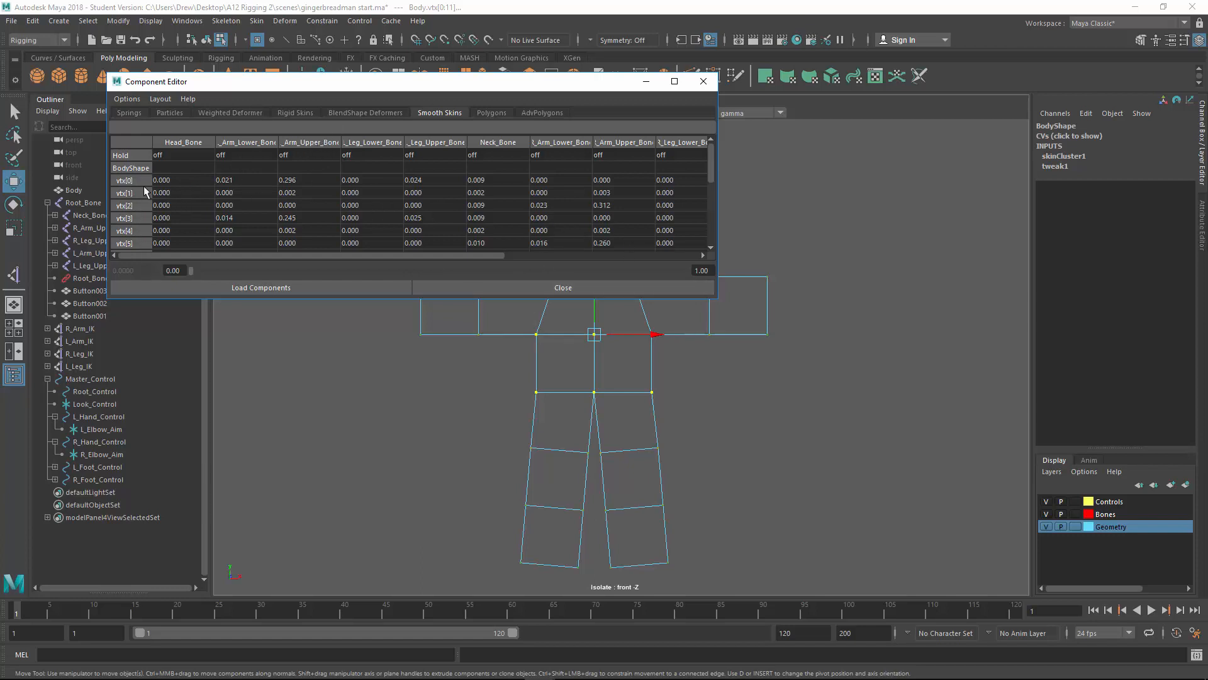
# - Set the Root_Bone skin weight to 1 for all selected torso vertices
pyautogui.moveTo(360, 257); pyautogui.dragTo(604, 291)
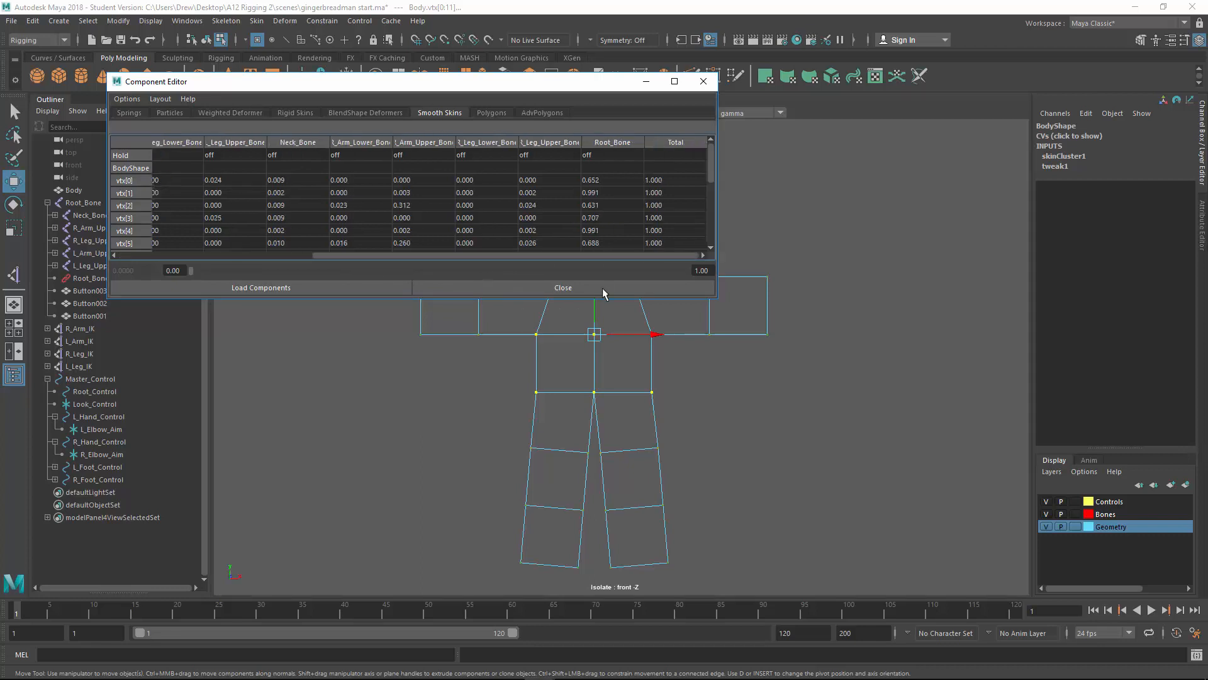
pyautogui.click(612, 179)
pyautogui.scroll(-5, 624, 213)
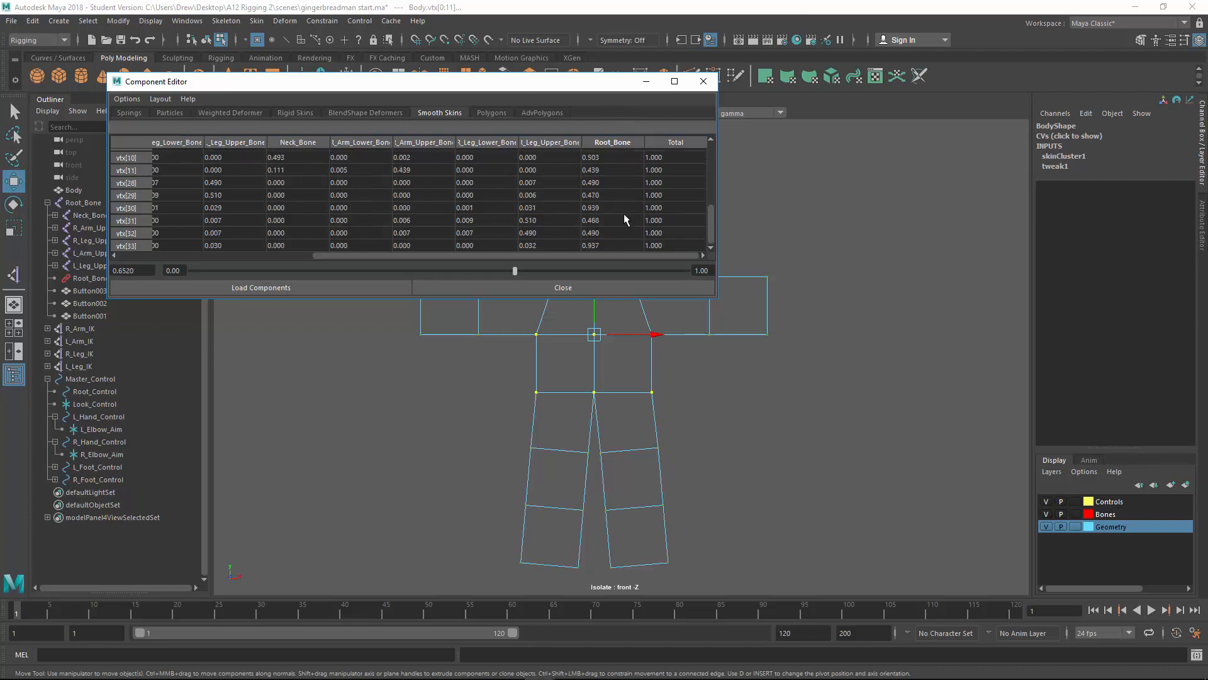
pyautogui.keyDown('shift'); pyautogui.click(609, 245); pyautogui.keyUp('shift')
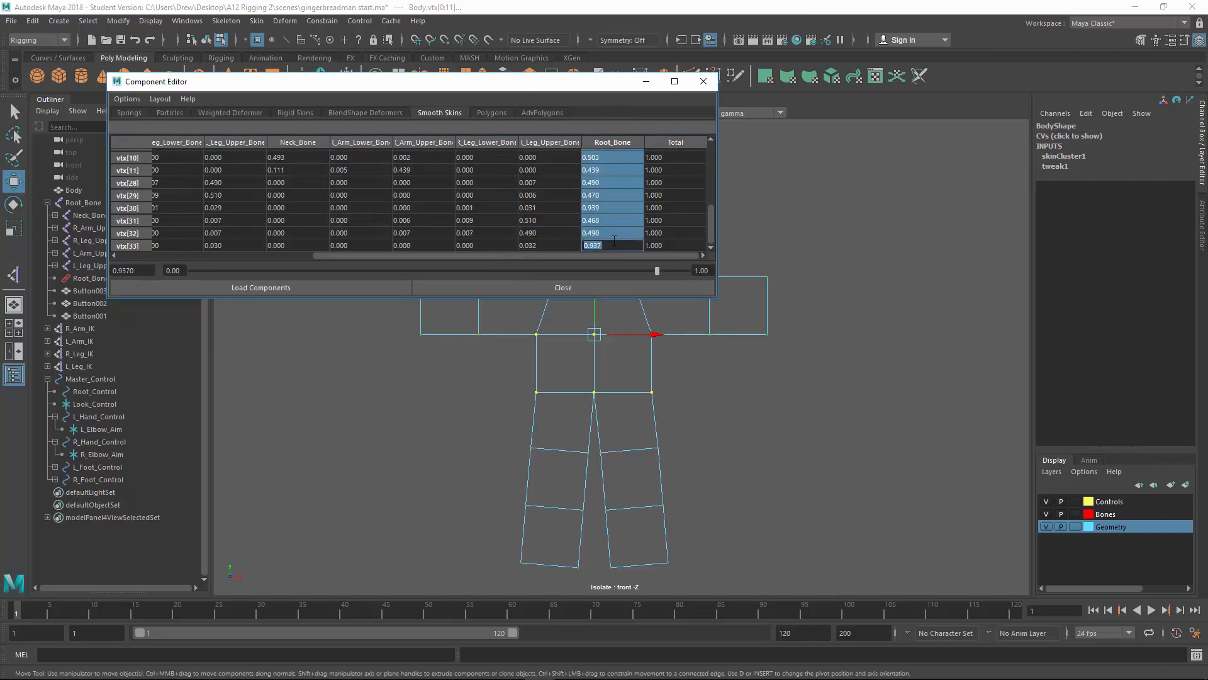
pyautogui.write('1')
pyautogui.press('Return')
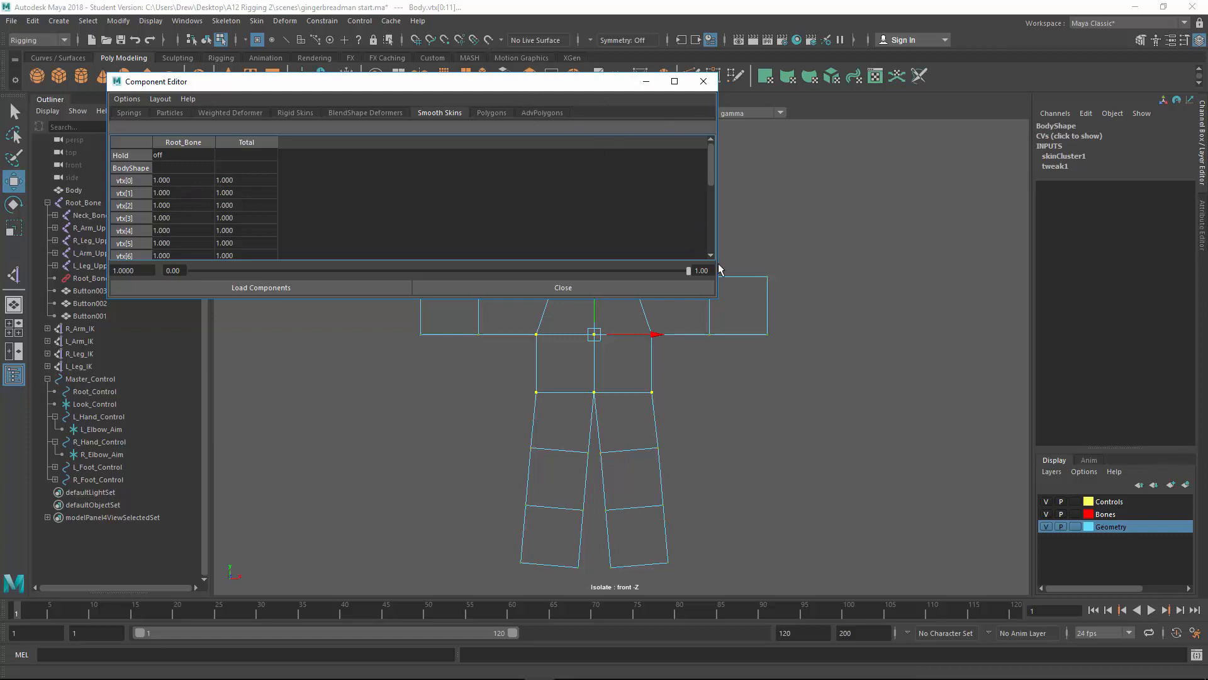
# - Shrink the Component Editor and place it clear of the head, and set the Neck_Bone weight to 1 for all head and neck vertices
pyautogui.moveTo(717, 243); pyautogui.dragTo(541, 214)
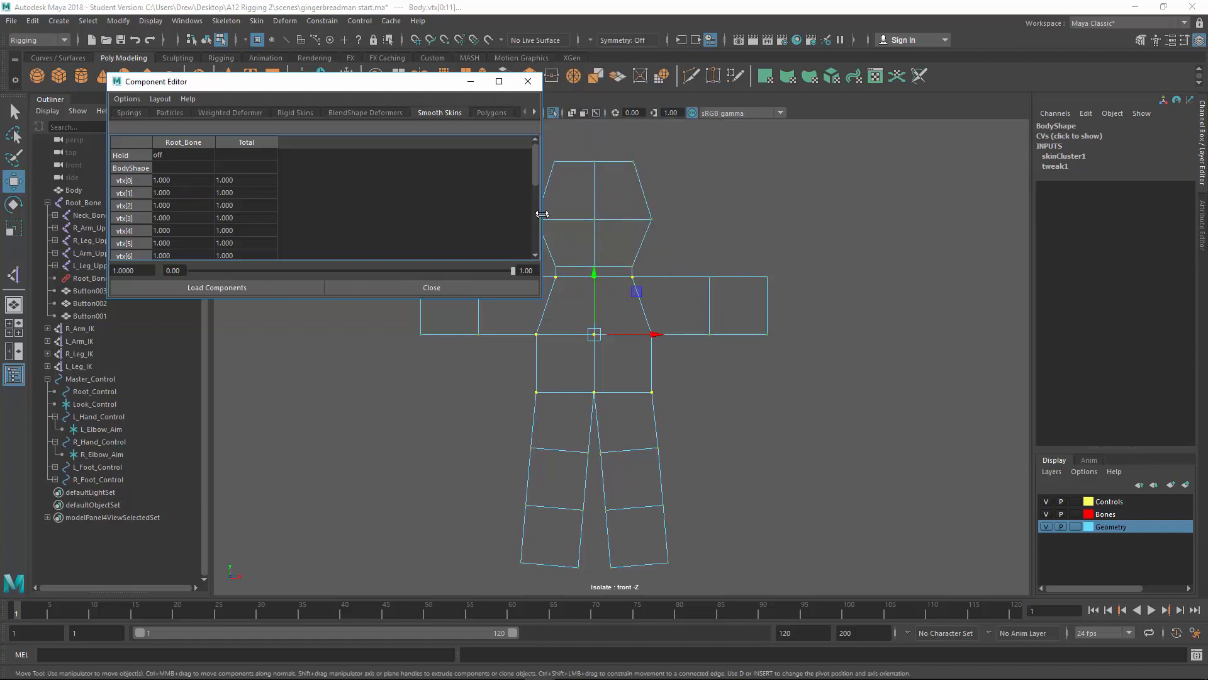
pyautogui.moveTo(294, 78); pyautogui.dragTo(933, 151)
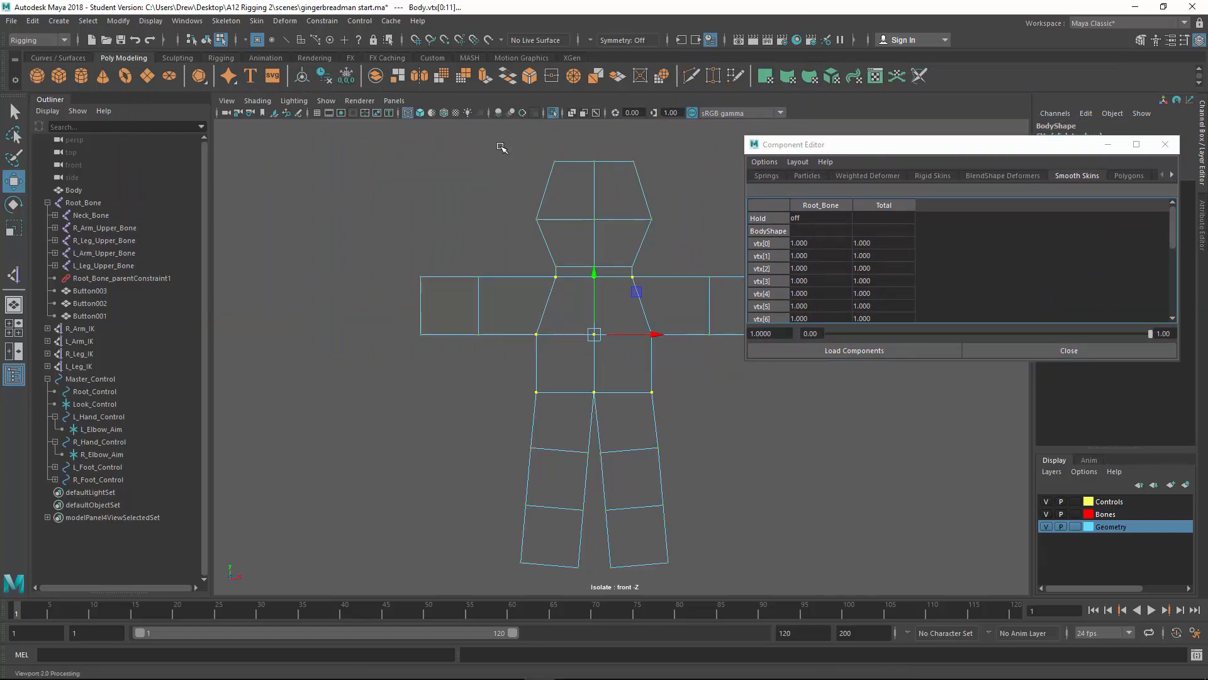
pyautogui.moveTo(501, 148); pyautogui.dragTo(696, 271)
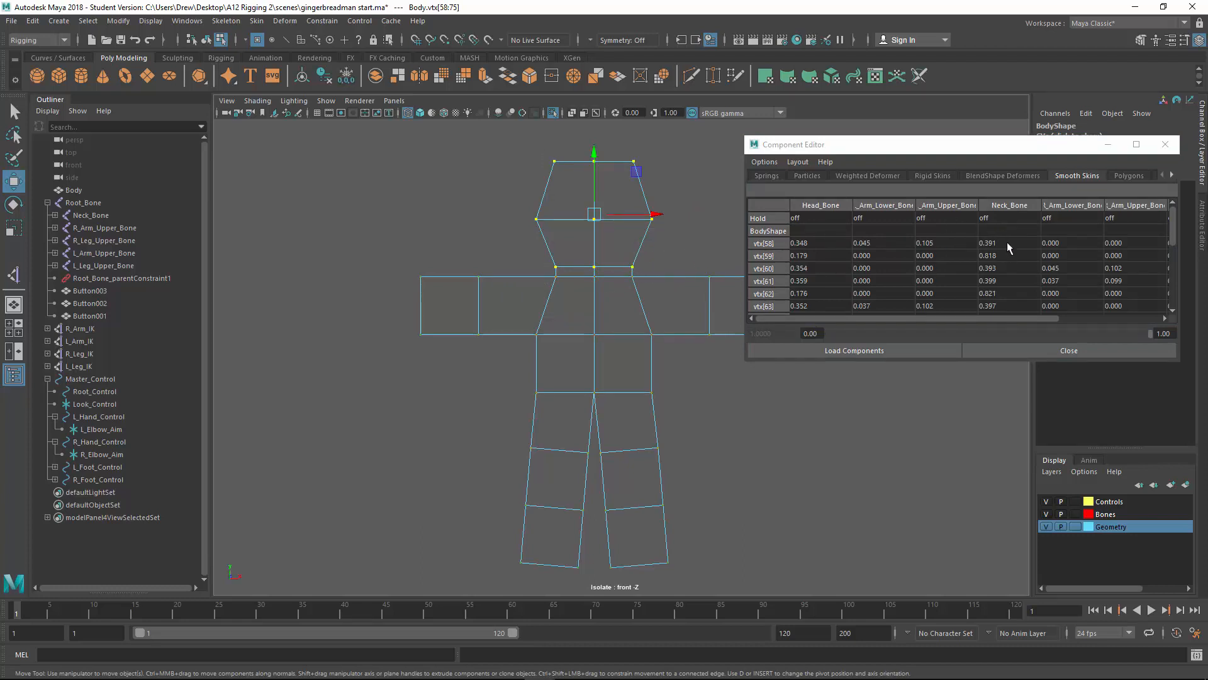
pyautogui.moveTo(1007, 243); pyautogui.dragTo(1006, 308)
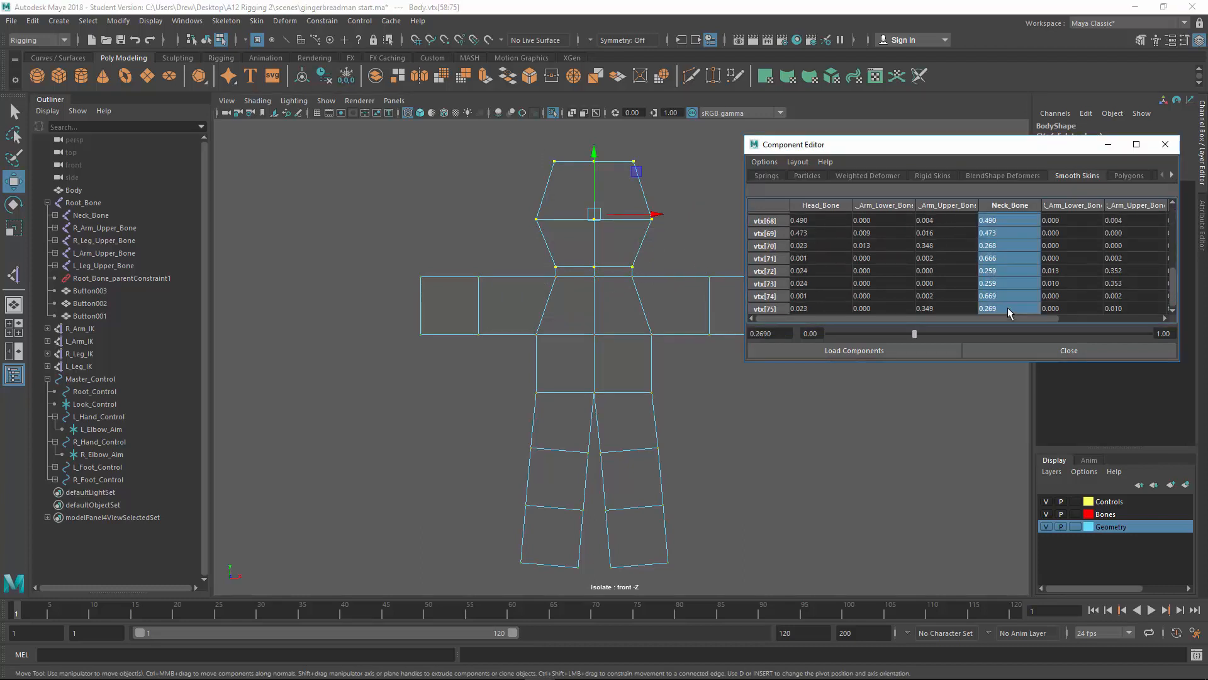
pyautogui.write('1')
pyautogui.press('Return')
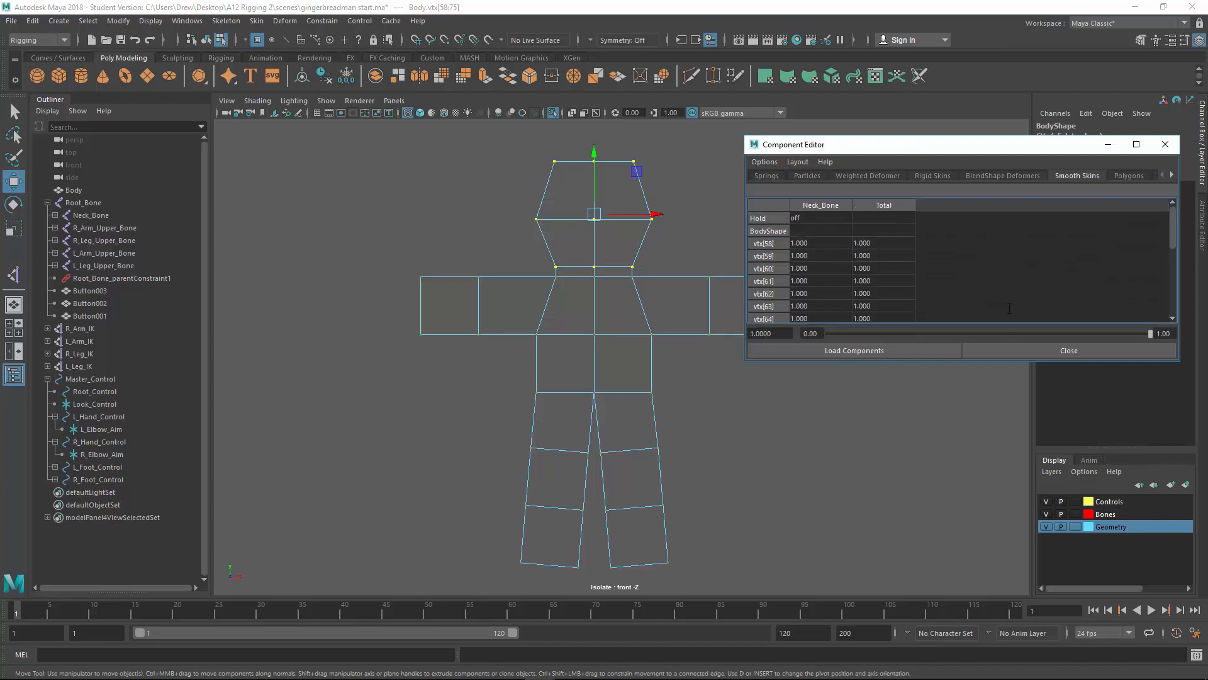
# - Set the R_Arm_Lower_Bone skin weight to 1 for all vertices of the right forearm and hand
pyautogui.moveTo(371, 250); pyautogui.dragTo(490, 353)
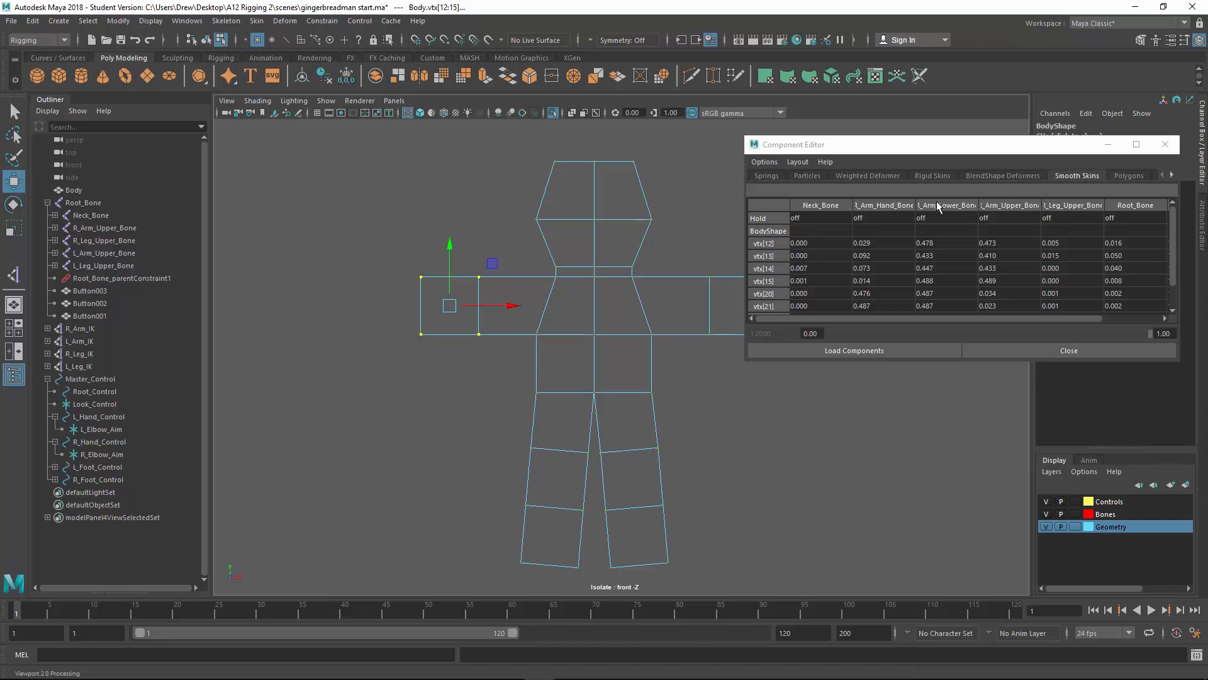
pyautogui.moveTo(913, 202); pyautogui.dragTo(996, 205)
pyautogui.click(932, 242)
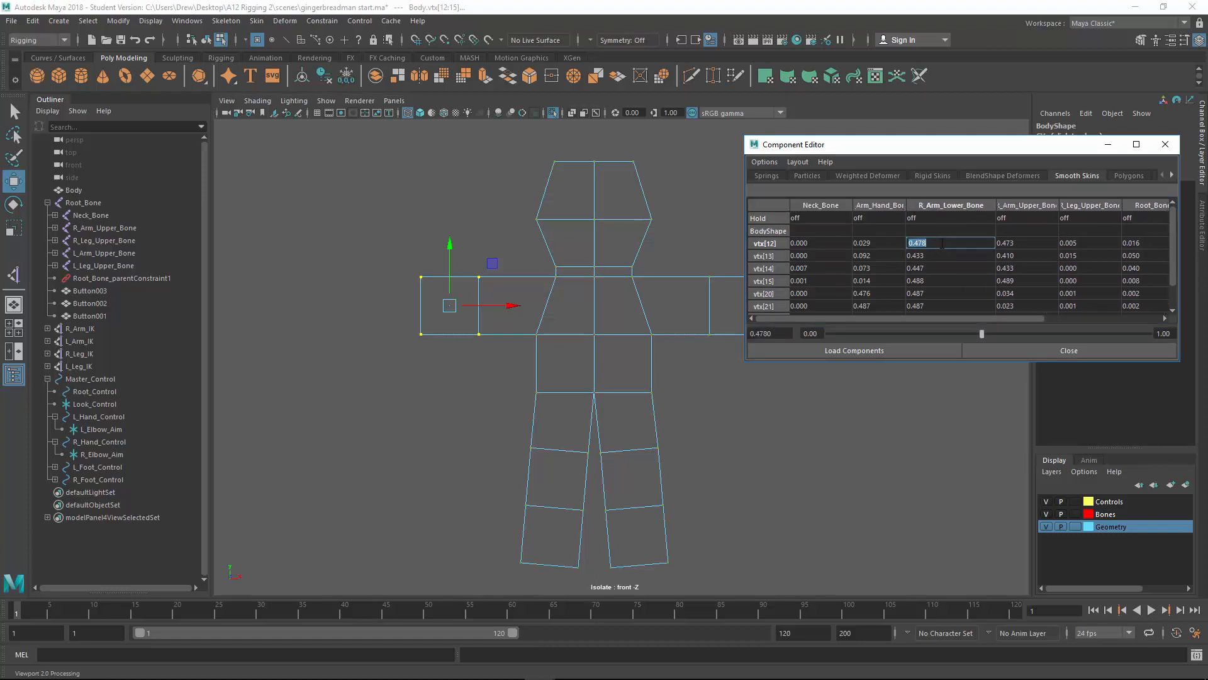
pyautogui.scroll(-1, 944, 272)
pyautogui.keyDown('shift'); pyautogui.click(931, 305); pyautogui.keyUp('shift')
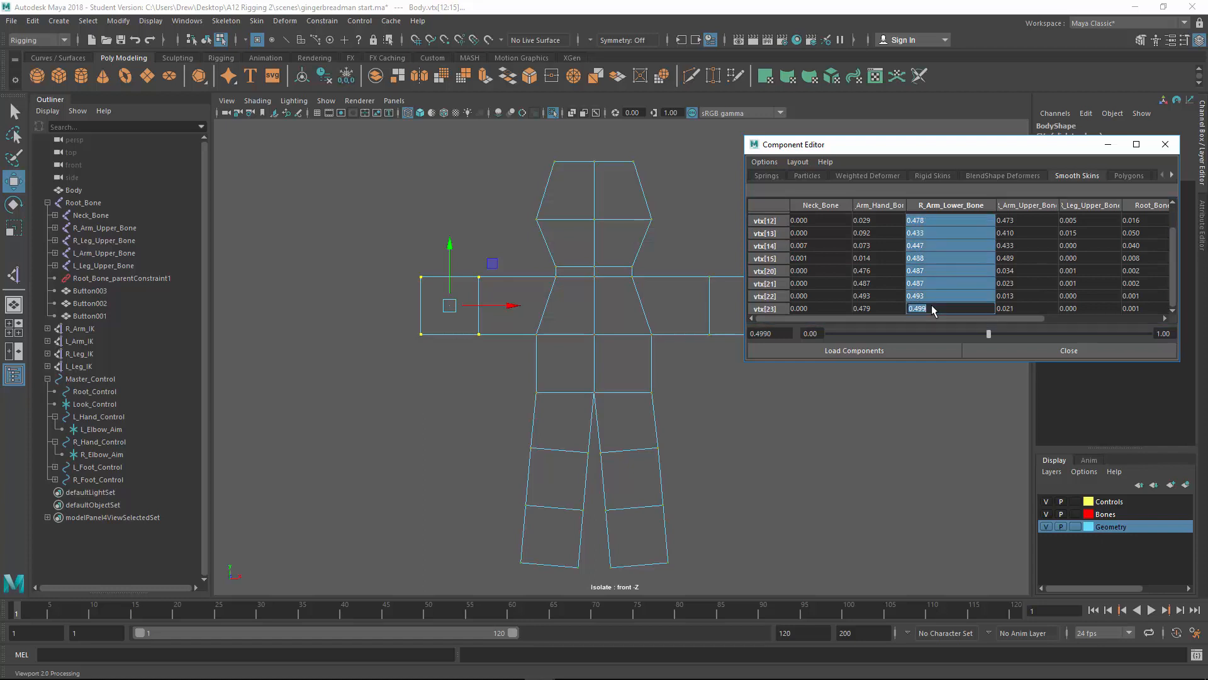
pyautogui.write('1')
pyautogui.press('Return')
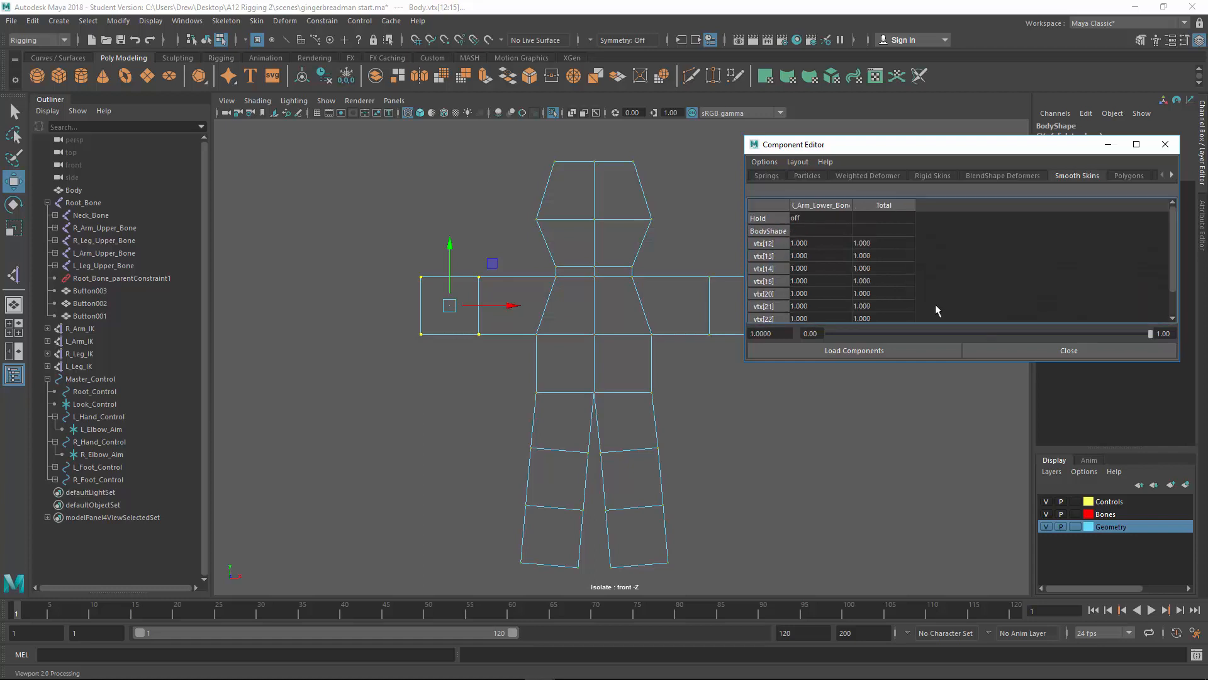
# - Set the R_Leg_Upper_Bone skin weight to 1 for the right leg's upper row of vertices below the hip, widening the column to read the bone name
pyautogui.moveTo(489, 430); pyautogui.dragTo(592, 473)
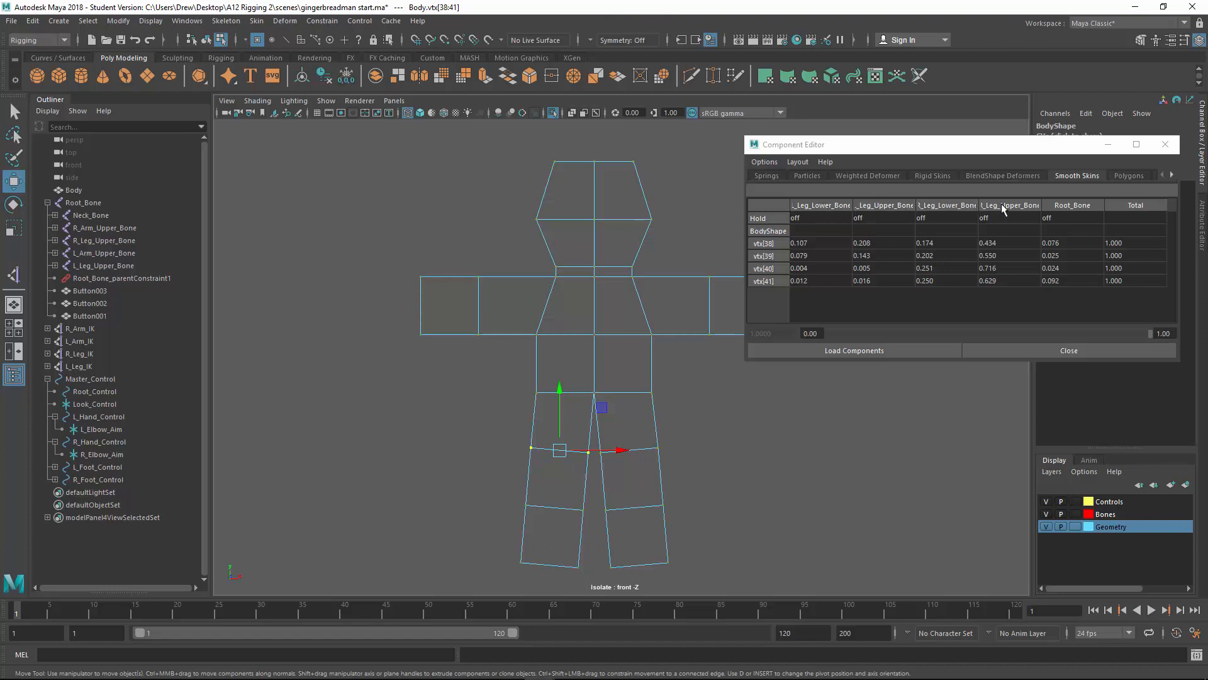
pyautogui.moveTo(1003, 243); pyautogui.dragTo(1006, 281)
pyautogui.write('1')
pyautogui.press('Return')
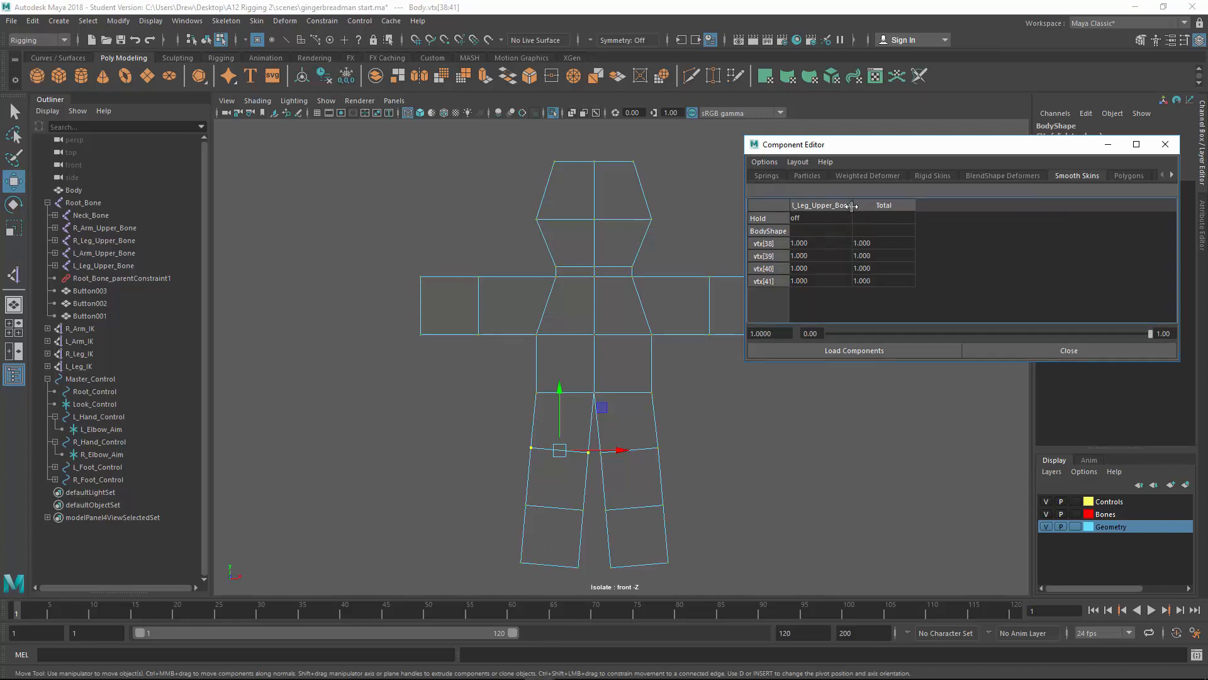
pyautogui.moveTo(851, 206); pyautogui.dragTo(877, 206)
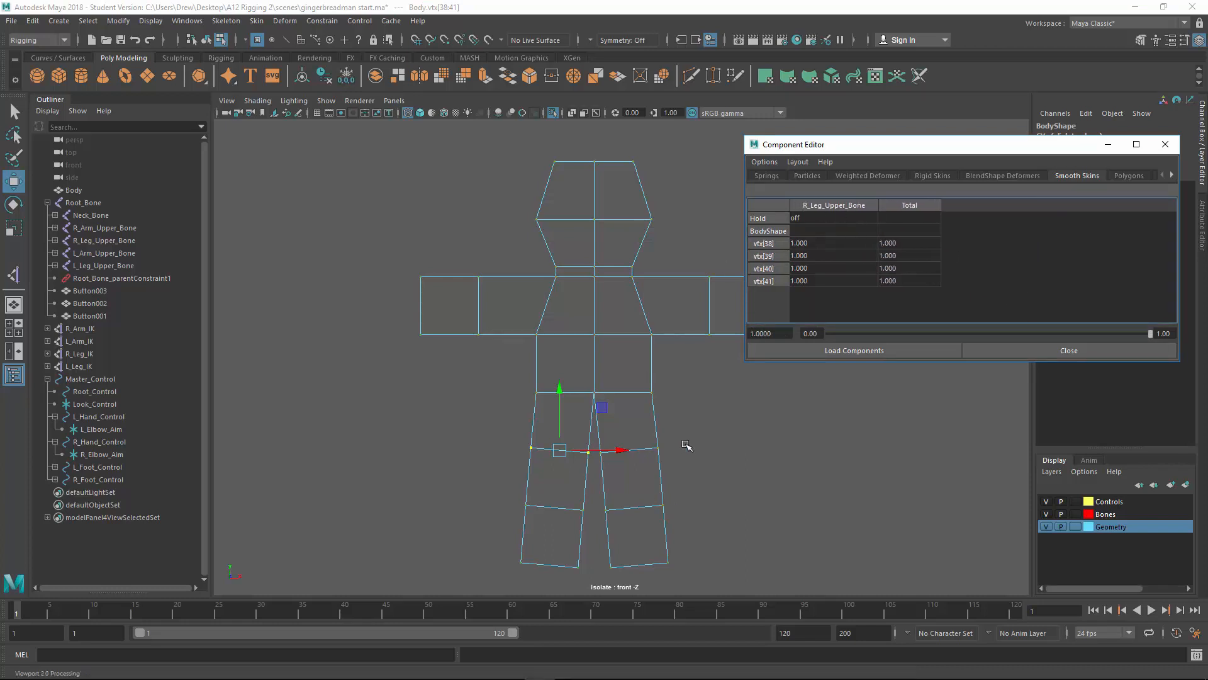
# - Set the R_Leg_Upper_Bone skin weight to 1 for the left leg's upper row of vertices below the hip
pyautogui.click(755, 443)
pyautogui.moveTo(698, 436); pyautogui.dragTo(597, 475)
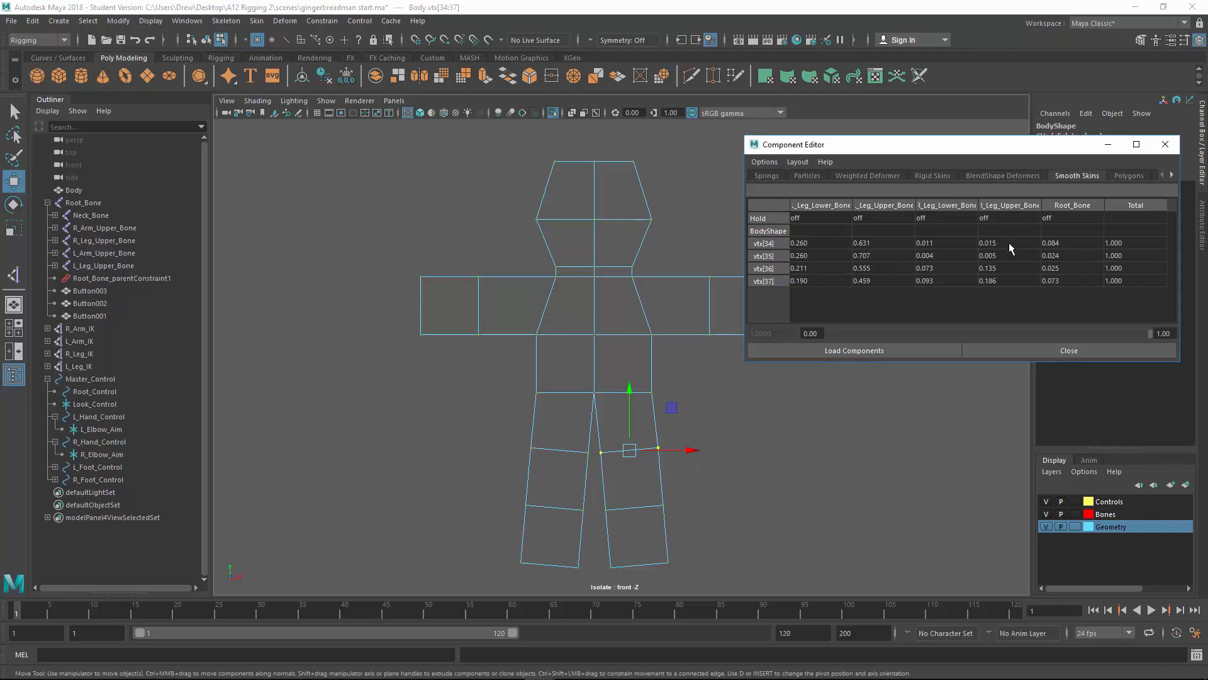
pyautogui.moveTo(1009, 243); pyautogui.dragTo(1011, 278)
pyautogui.write('1')
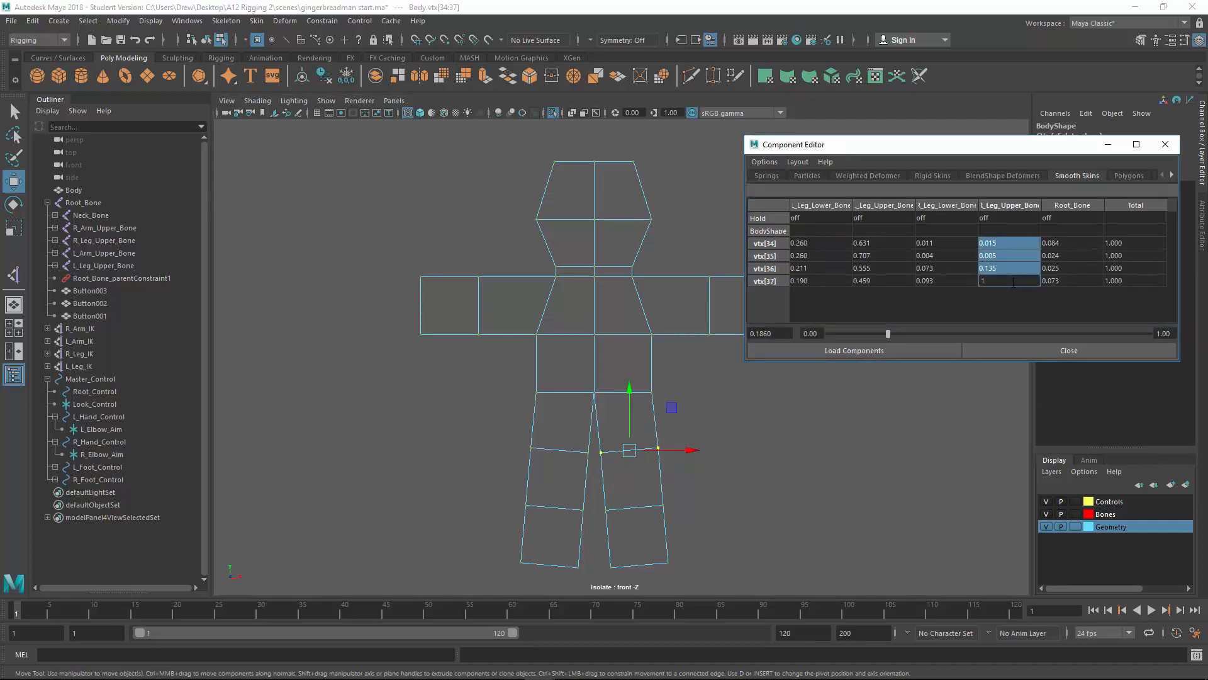
pyautogui.press('Return')
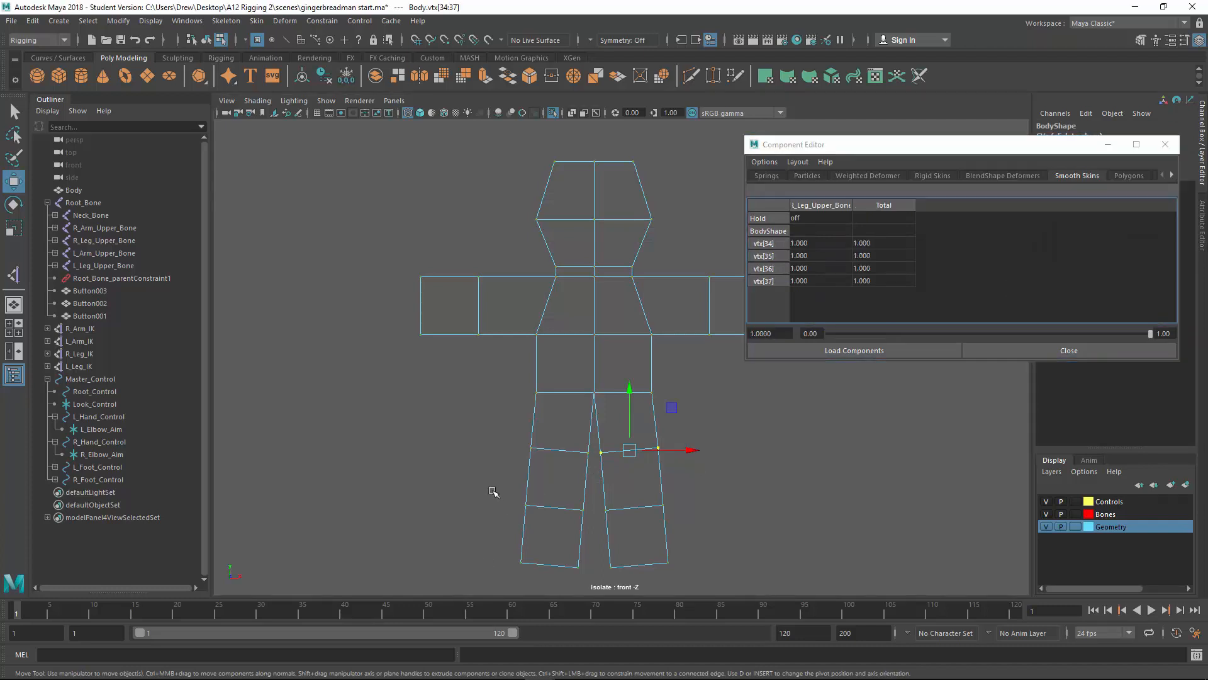
# - Try setting the L_Leg_Lower_Bone skin weight to 1 for the two lowest rows of vertices on the right leg
pyautogui.moveTo(492, 490); pyautogui.dragTo(589, 577)
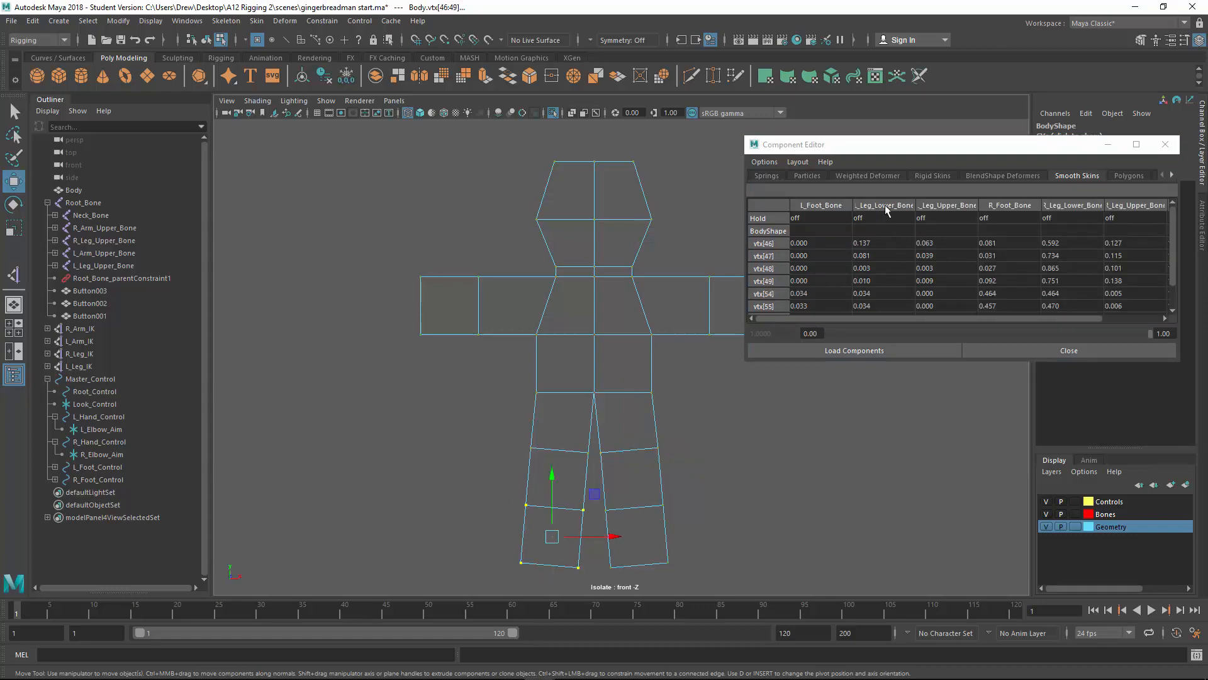
pyautogui.moveTo(916, 205); pyautogui.dragTo(930, 206)
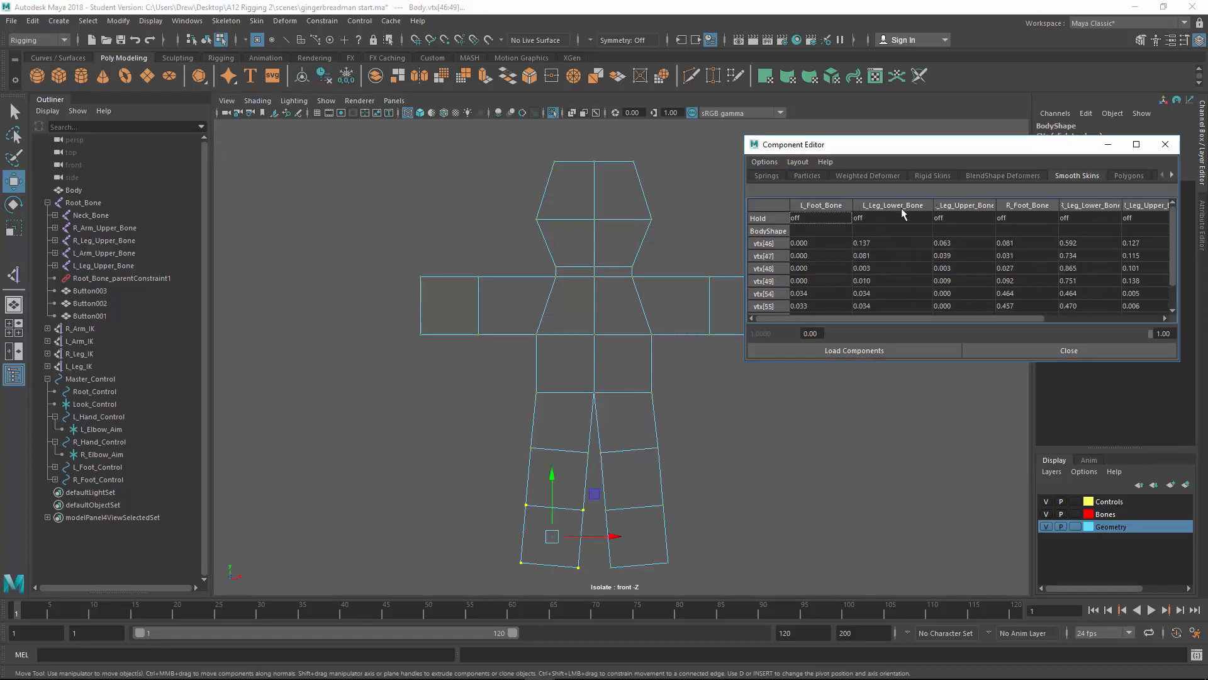
pyautogui.click(888, 244)
pyautogui.scroll(-1, 897, 294)
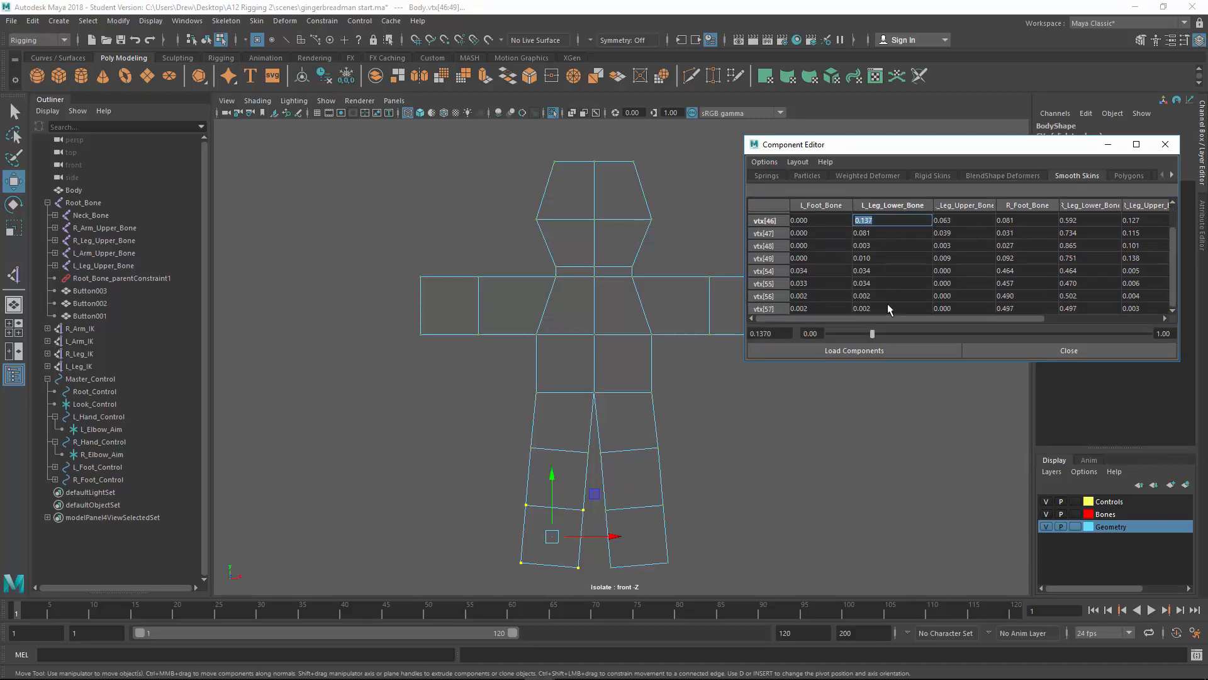
pyautogui.keyDown('shift'); pyautogui.click(887, 308); pyautogui.keyUp('shift')
pyautogui.write('1')
pyautogui.press('Return')
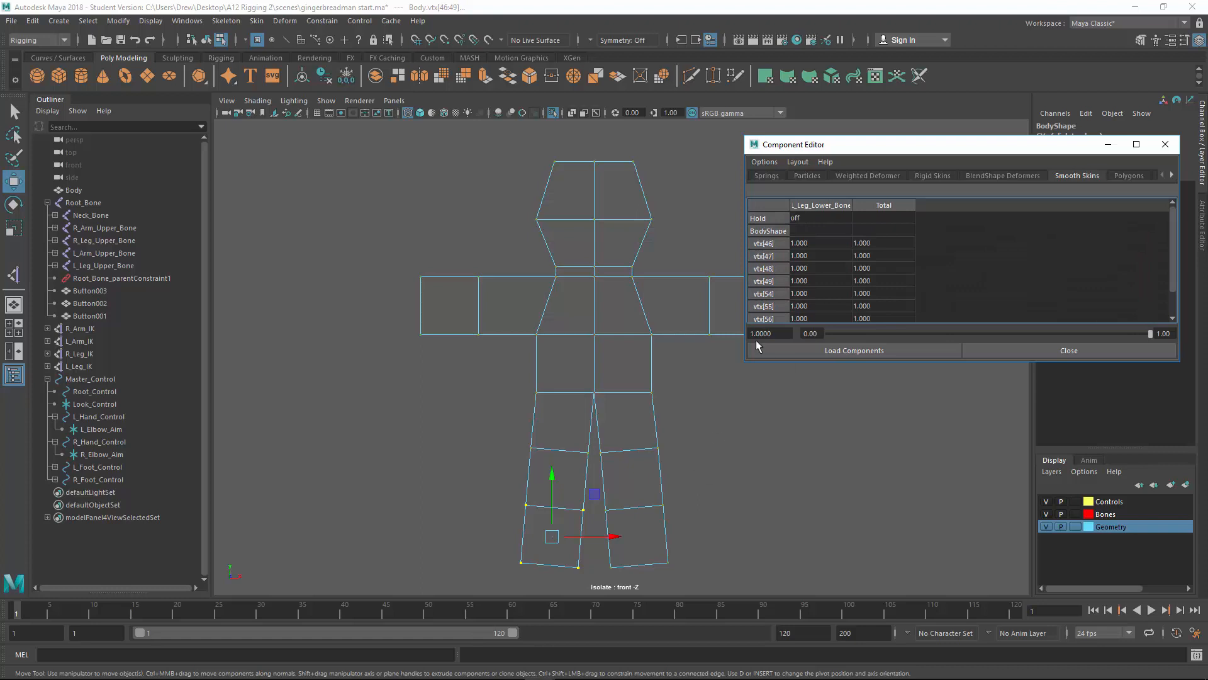
pyautogui.moveTo(853, 204); pyautogui.dragTo(877, 204)
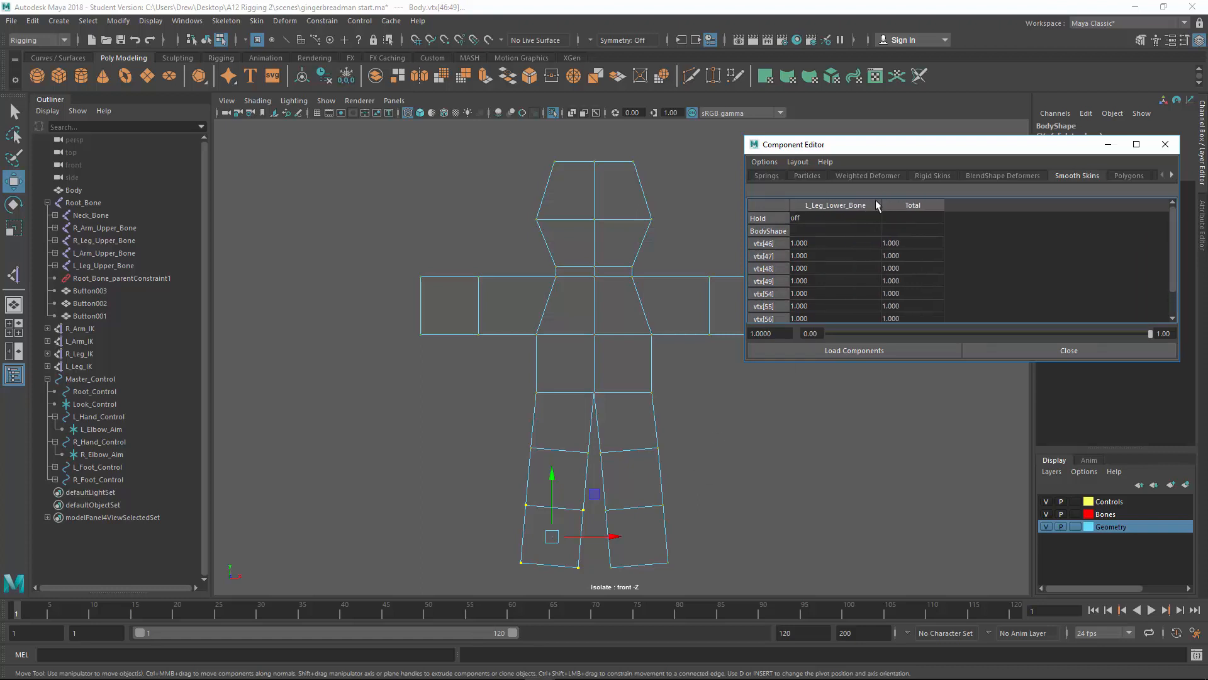
# - Undo the L_Leg_Lower_Bone weight change and the selection of the right leg's lower vertices
pyautogui.click(718, 475)
pyautogui.hotkey('ctrl', 'z')
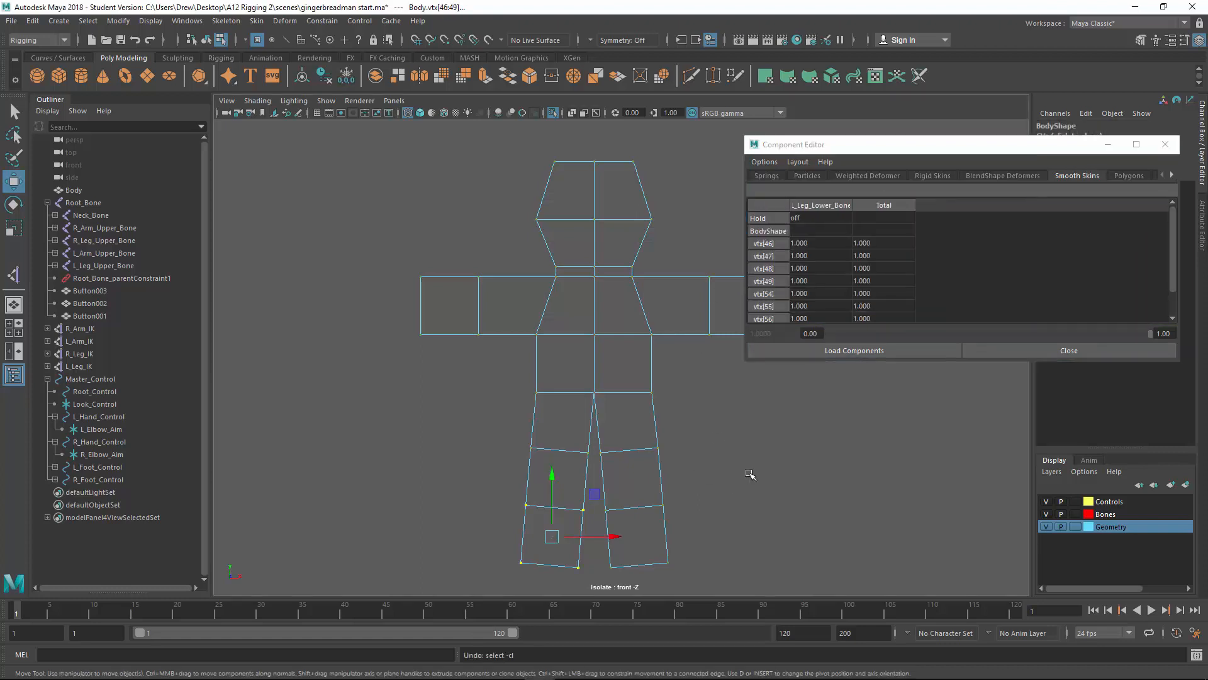
pyautogui.hotkey('ctrl', 'z')
pyautogui.hotkey('ctrl', 'z')
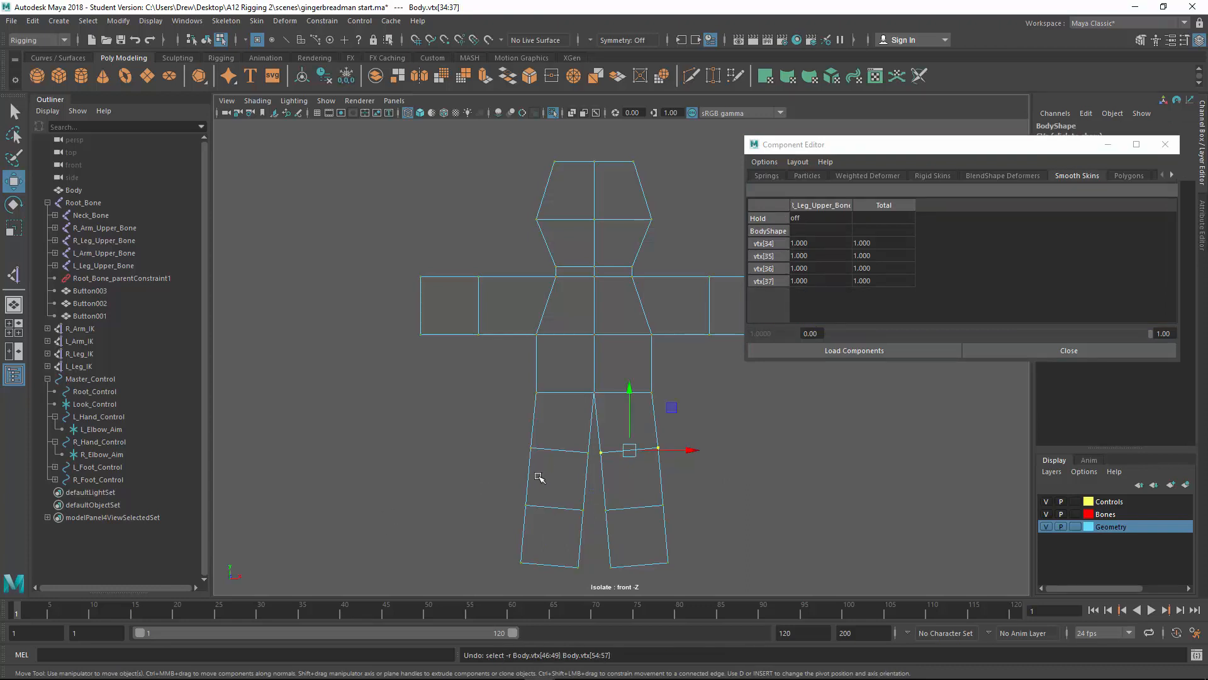
# - Set the R_Leg_Lower_Bone skin weight to 1 for the two lowest rows of vertices on the right leg
pyautogui.moveTo(497, 487); pyautogui.dragTo(595, 576)
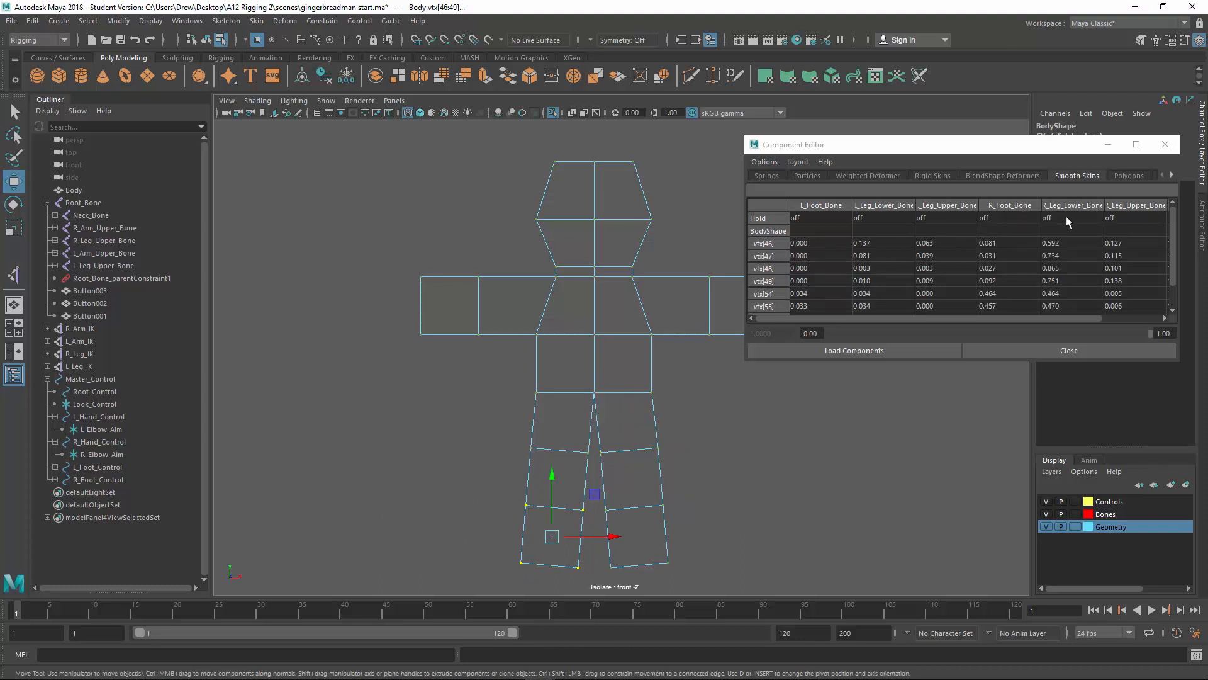
pyautogui.click(1063, 243)
pyautogui.scroll(-1, 1060, 248)
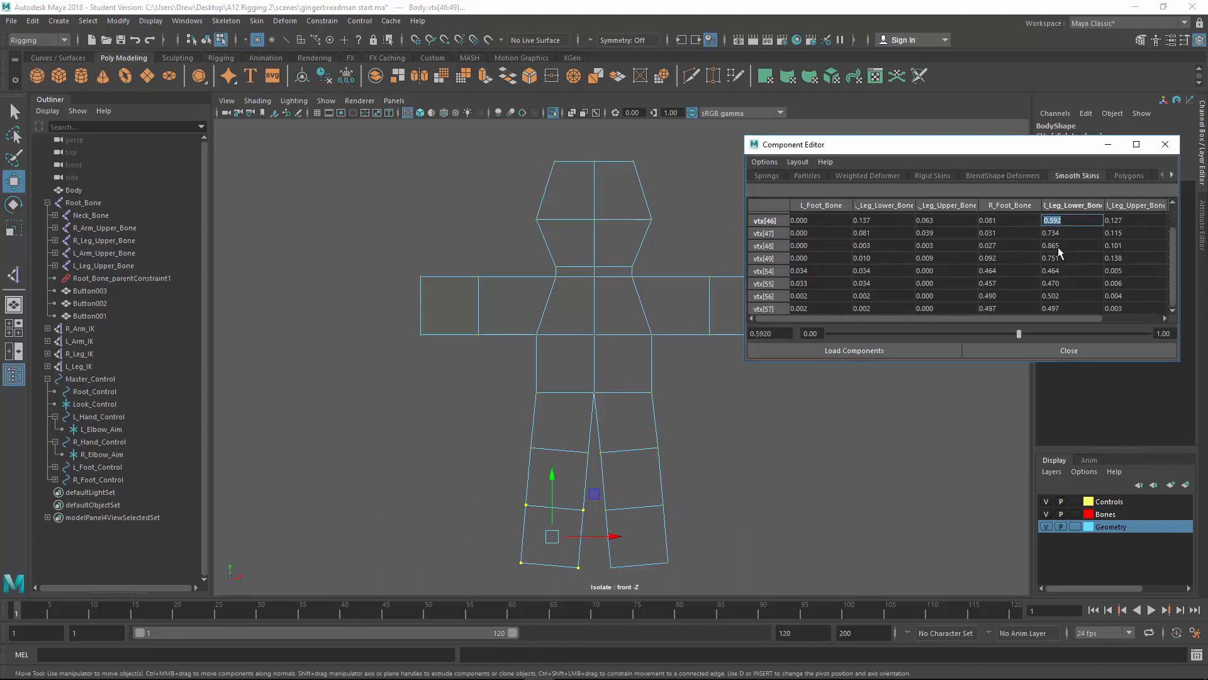
pyautogui.keyDown('shift'); pyautogui.click(1064, 307); pyautogui.keyUp('shift')
pyautogui.write('1')
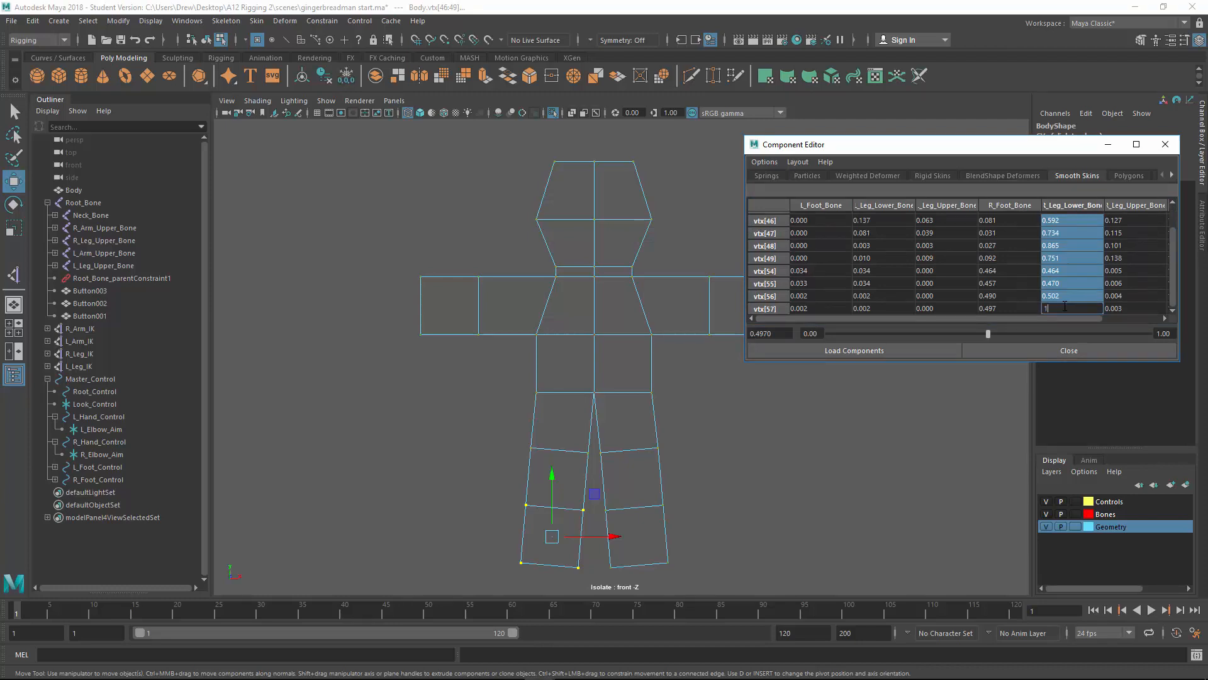
pyautogui.press('Return')
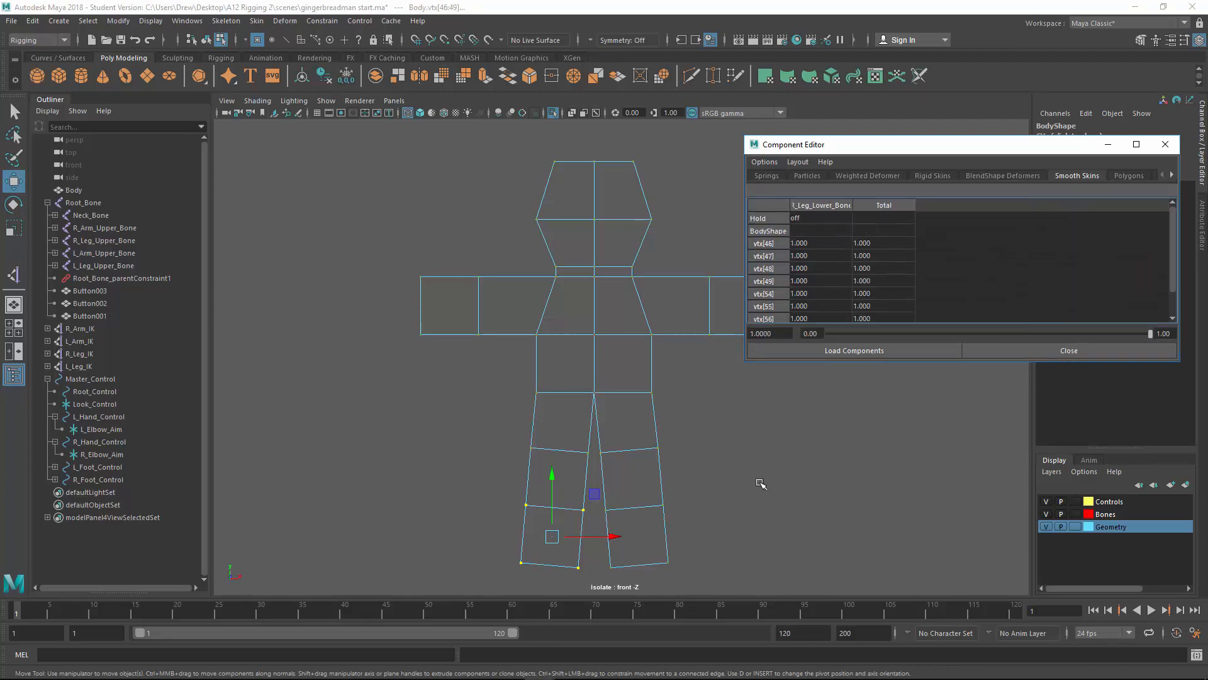
# - Set the L_Leg_Lower_Bone skin weight to 1 for the two lowest rows of vertices on the left leg
pyautogui.click(758, 485)
pyautogui.moveTo(724, 496); pyautogui.dragTo(601, 580)
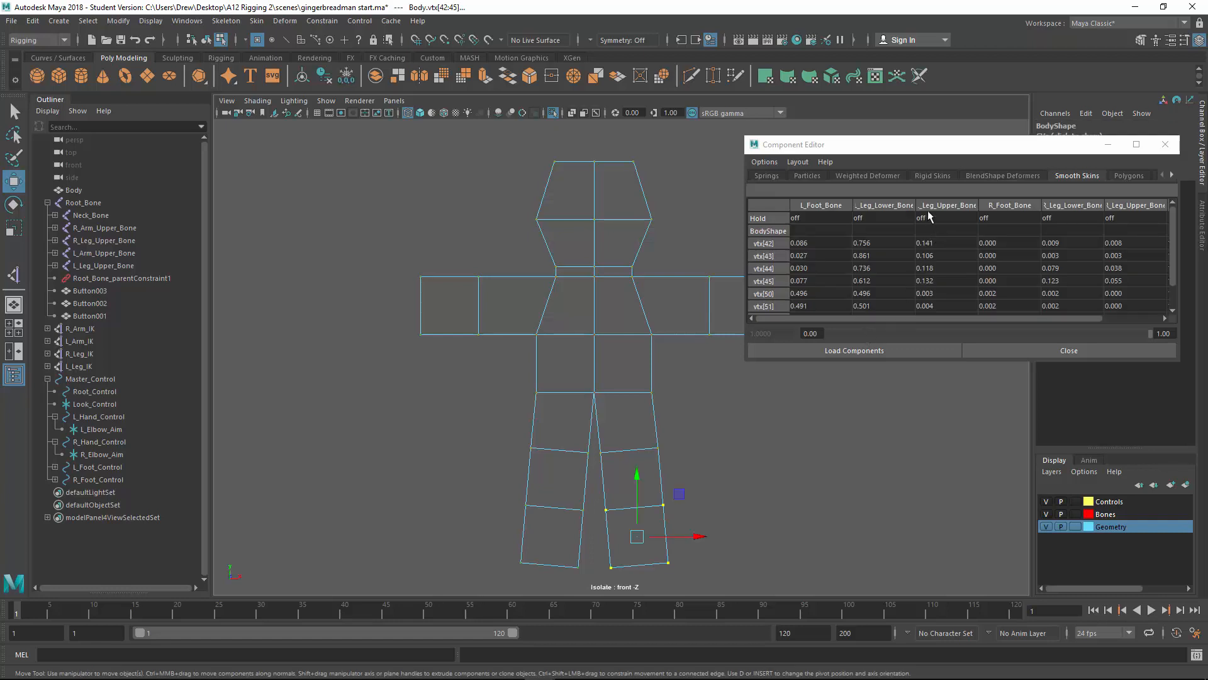
pyautogui.moveTo(918, 207); pyautogui.dragTo(957, 207)
pyautogui.click(893, 243)
pyautogui.scroll(-1, 900, 243)
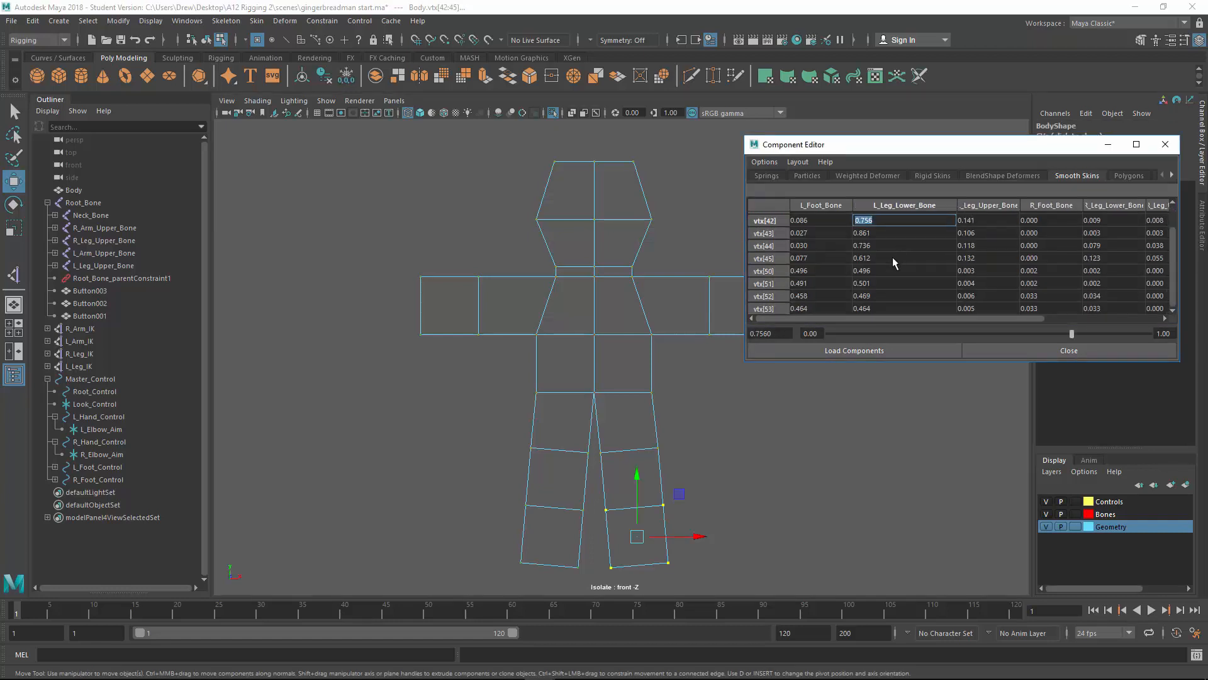
pyautogui.keyDown('shift'); pyautogui.click(874, 307); pyautogui.keyUp('shift')
pyautogui.write('1')
pyautogui.press('Return')
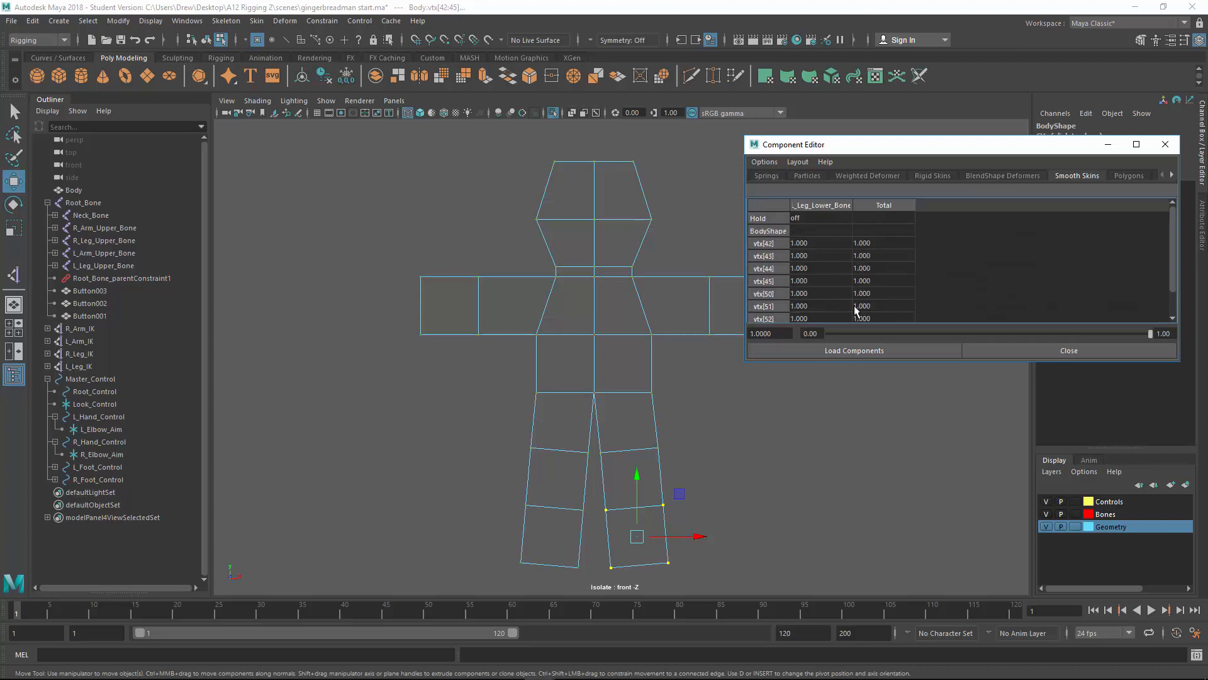
# - Check the skin weights of the left leg's upper row and the right arm's outer vertices
pyautogui.click(639, 459)
pyautogui.moveTo(687, 439); pyautogui.dragTo(601, 461)
pyautogui.click(730, 378)
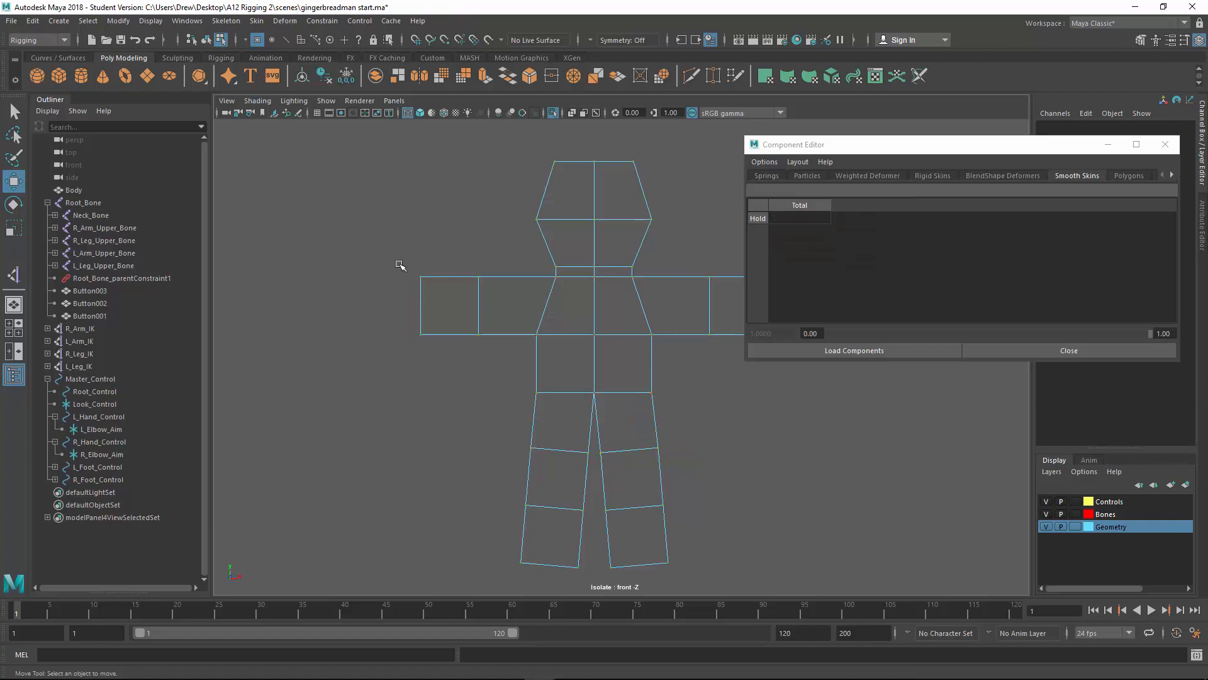
pyautogui.moveTo(400, 265); pyautogui.dragTo(489, 346)
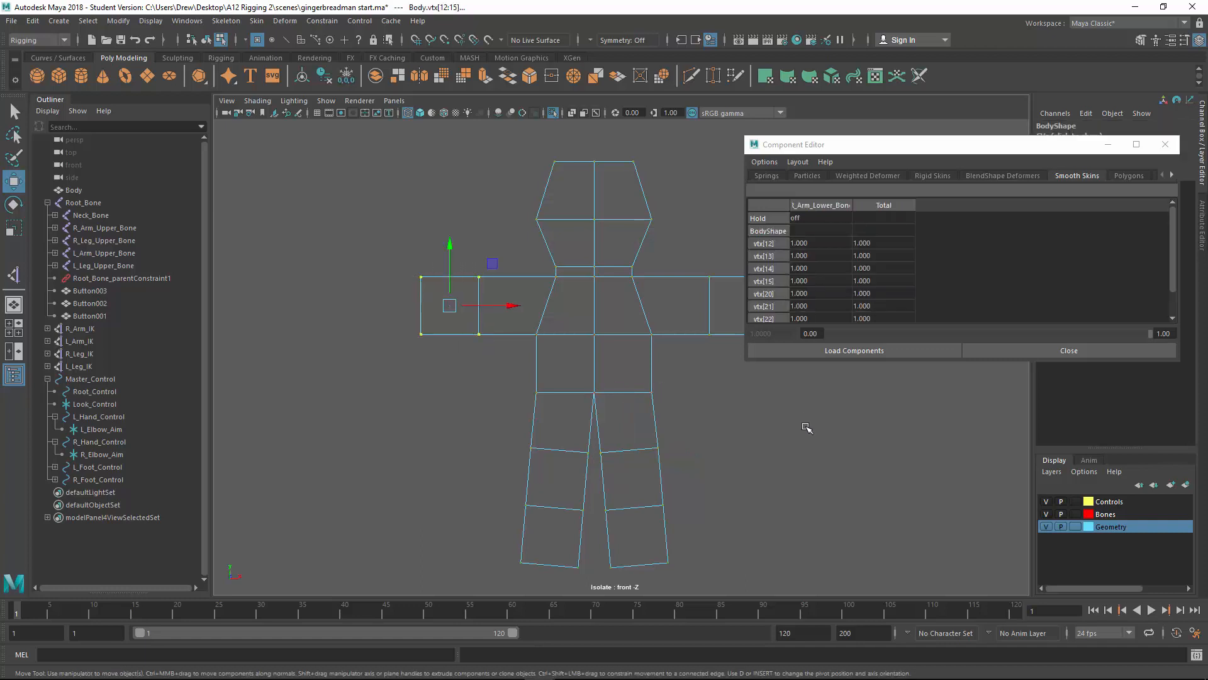
# - Set the L_Arm_Lower_Bone skin weight to 1 for the outer two columns of vertices on the left arm
pyautogui.scroll(1, 805, 427)
pyautogui.keyDown('alt'); pyautogui.moveTo(781, 420); pyautogui.dragTo(630, 404, button='middle'); pyautogui.keyUp('alt')
pyautogui.moveTo(666, 214); pyautogui.dragTo(549, 333)
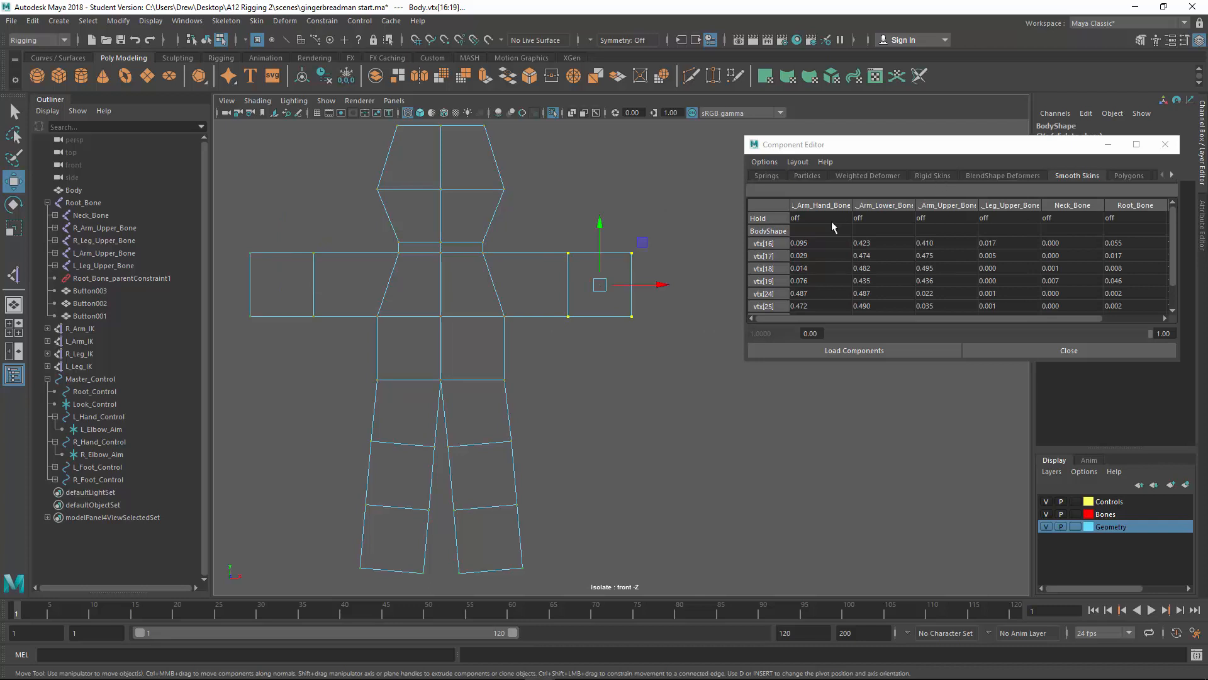
pyautogui.moveTo(916, 206); pyautogui.dragTo(936, 201)
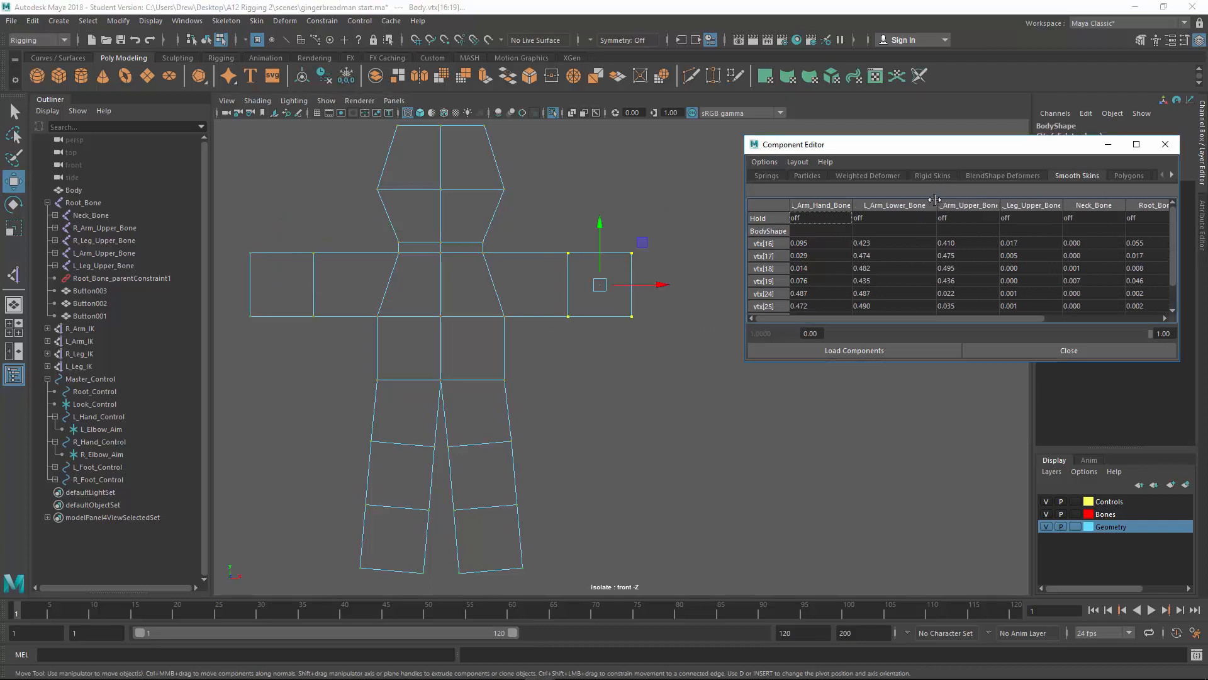
pyautogui.click(894, 244)
pyautogui.scroll(-1, 897, 271)
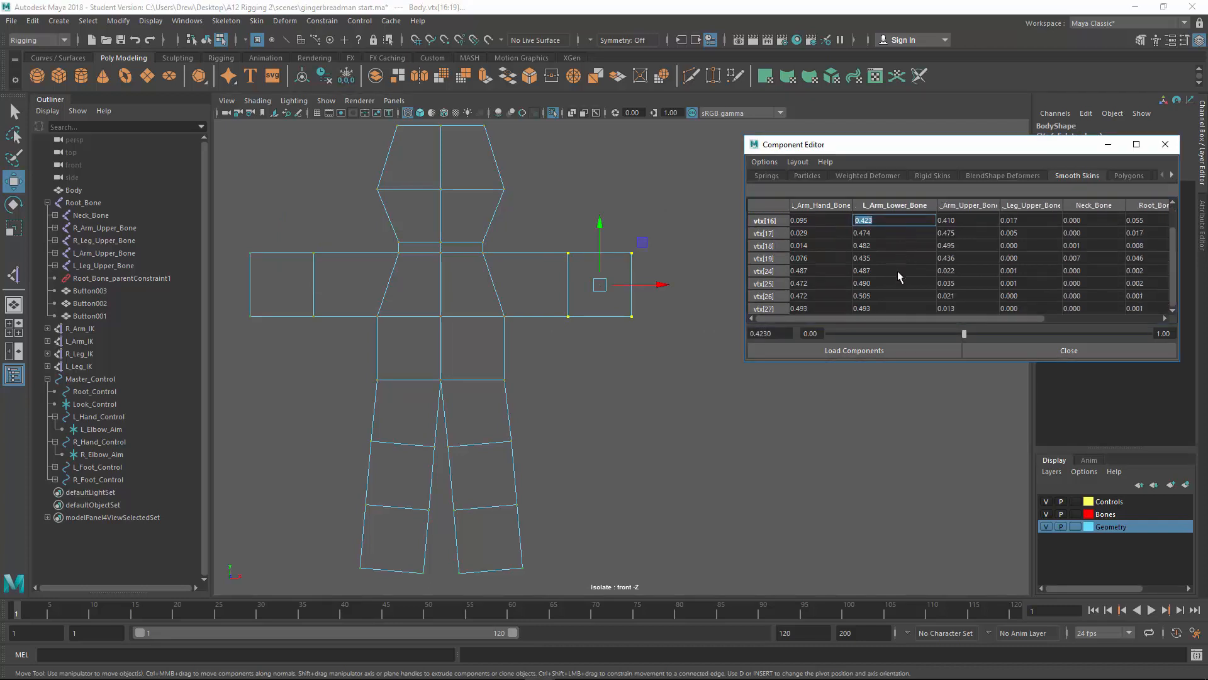
pyautogui.keyDown('shift'); pyautogui.click(895, 306); pyautogui.keyUp('shift')
pyautogui.write('1')
pyautogui.press('Return')
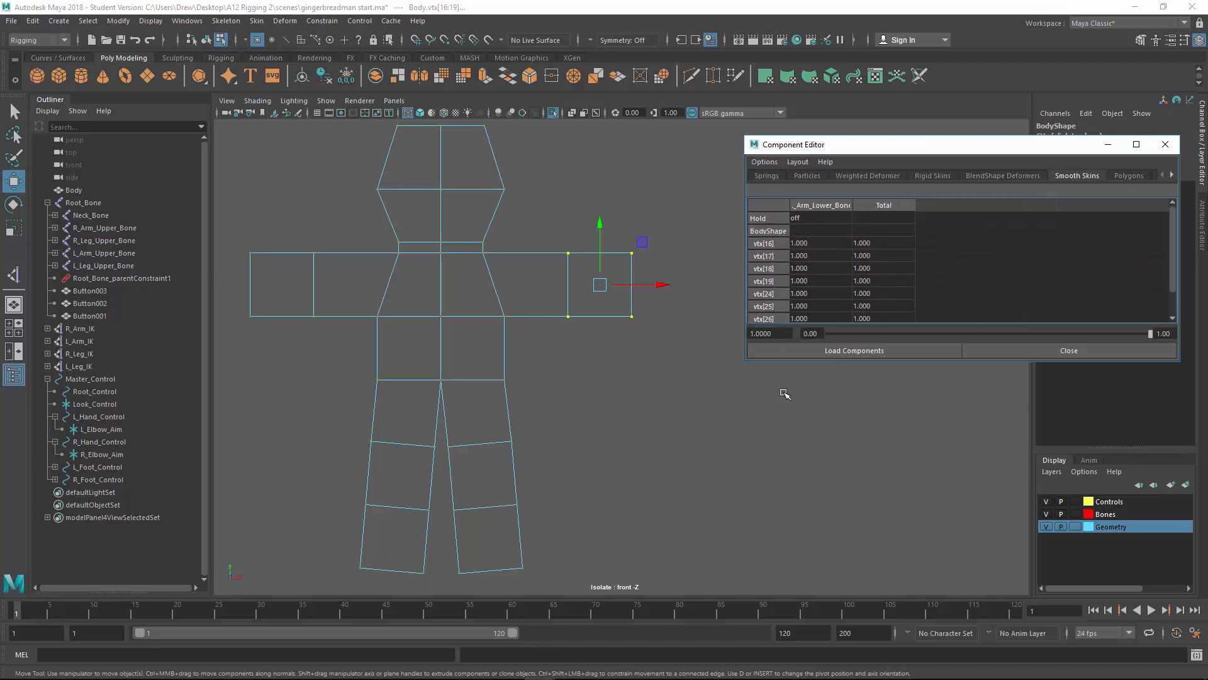
# - Finish vertex editing on the body and show the complete, un-isolated rig in the perspective view
pyautogui.click(1166, 144)
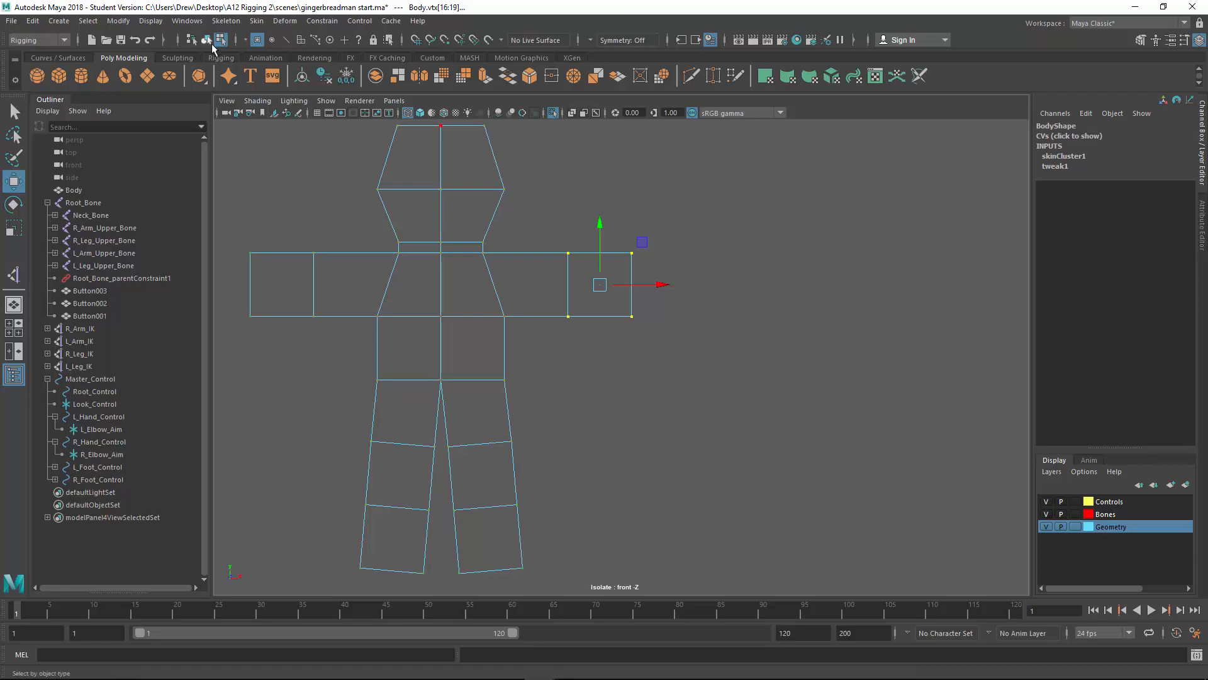
pyautogui.click(207, 41)
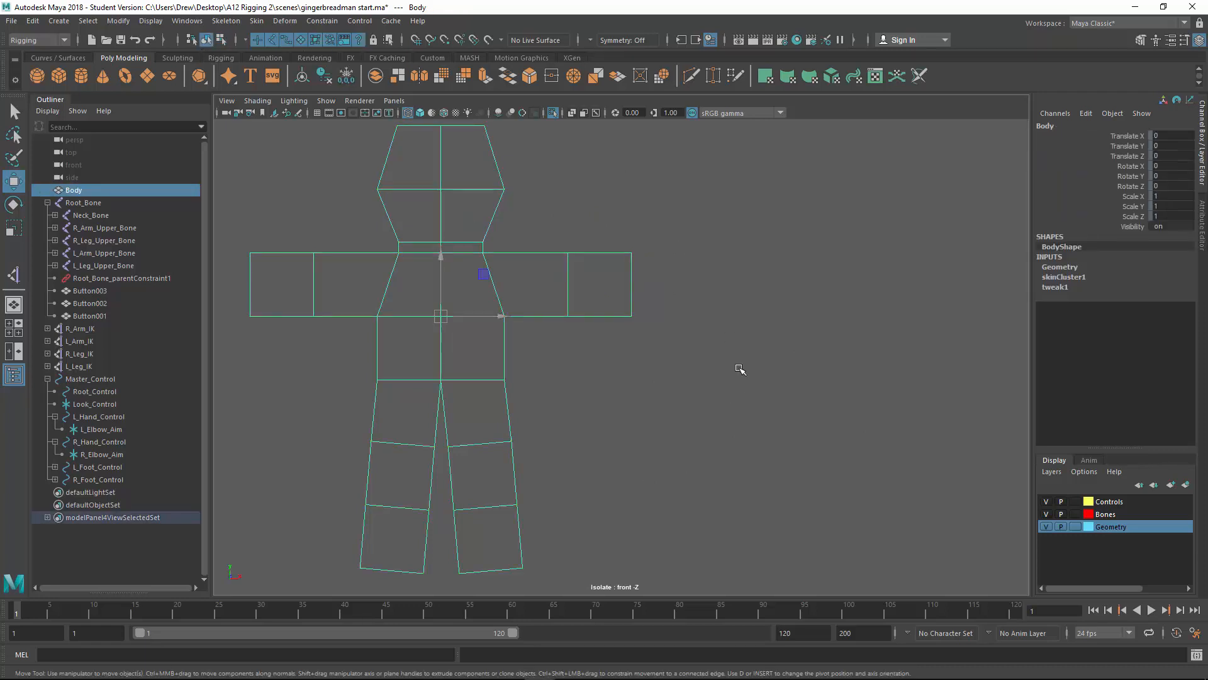
pyautogui.hotkey('ctrl', '1')
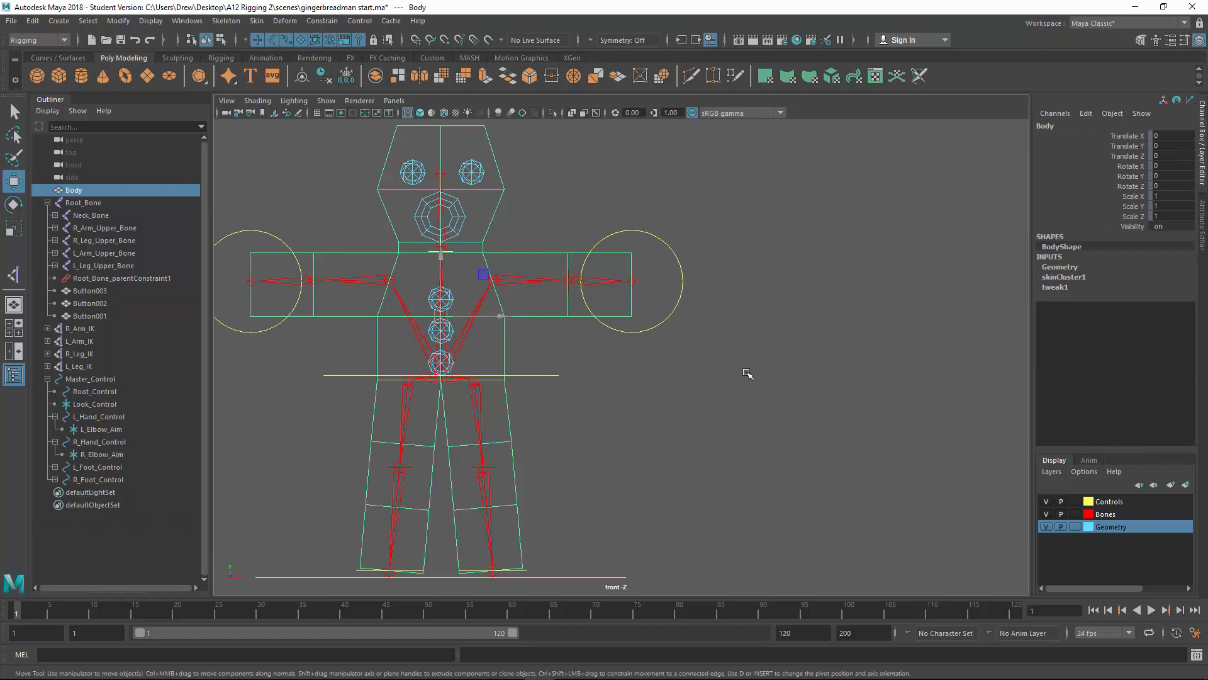
pyautogui.click(394, 100)
pyautogui.moveTo(478, 113)
pyautogui.click(534, 118)
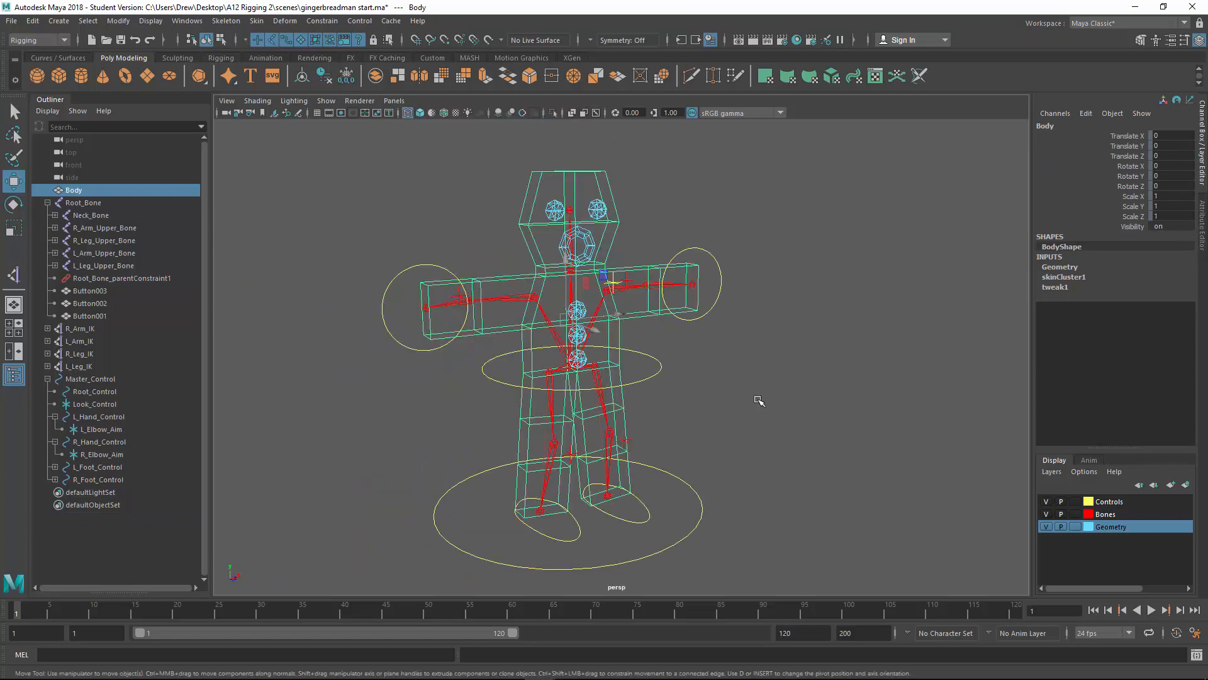
# - Test the body's deformation by moving Root_Control downward, and undo the move
pyautogui.click(646, 377)
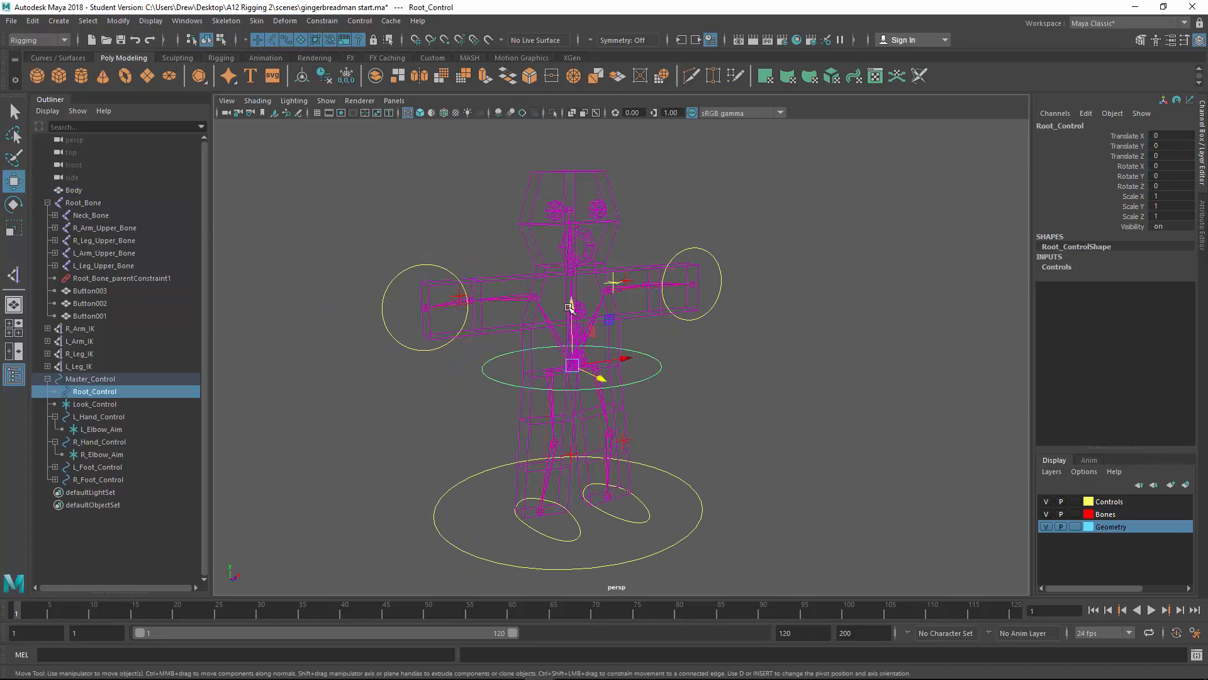
pyautogui.moveTo(569, 306); pyautogui.dragTo(550, 336)
pyautogui.hotkey('ctrl', 'z')
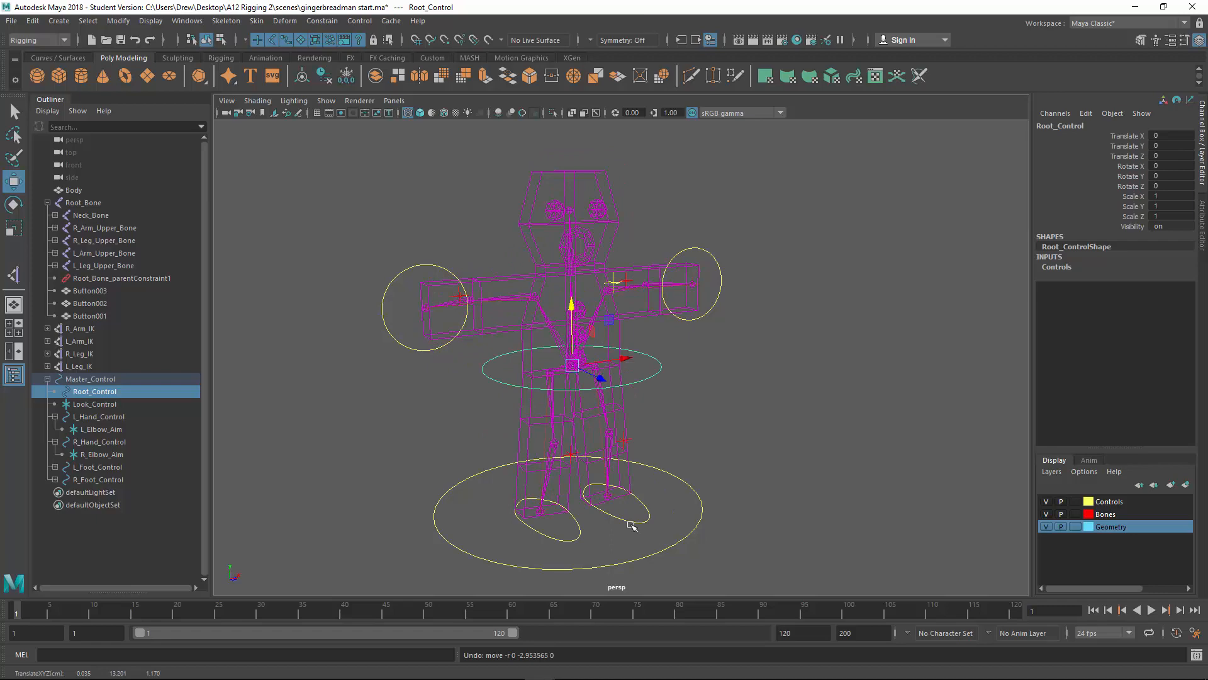
# - Test the left leg's deformation by moving L_Foot_Control backward and upward, and undo the moves
pyautogui.click(630, 523)
pyautogui.click(641, 523)
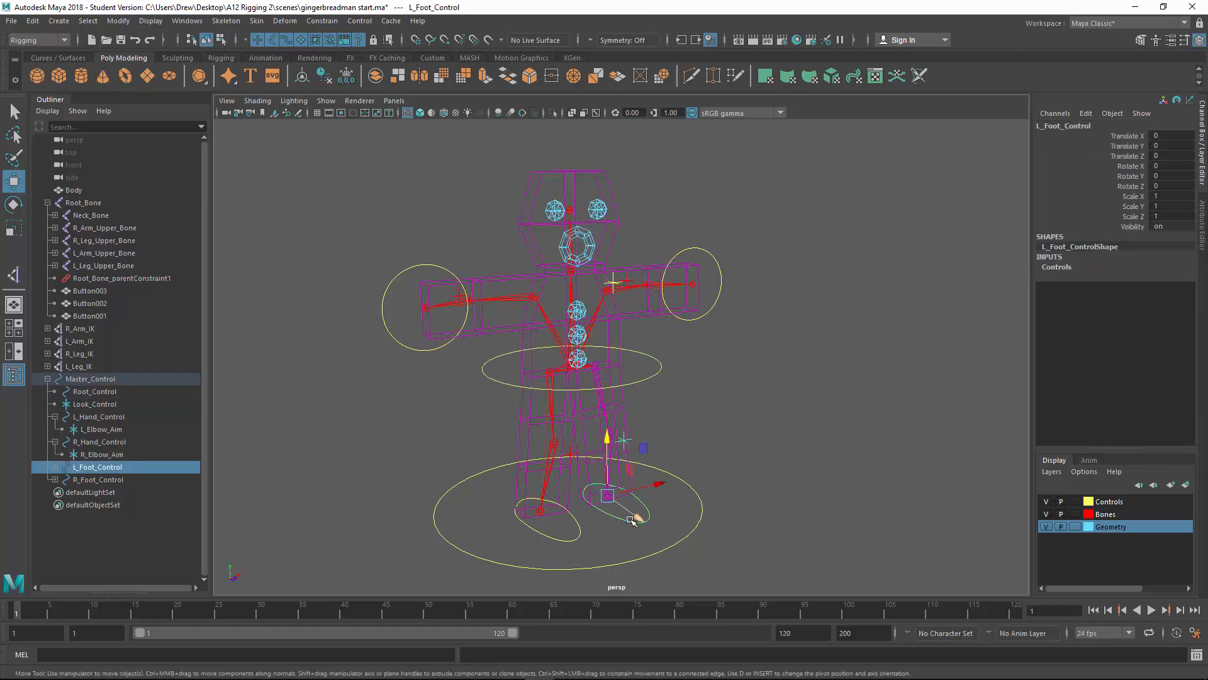
pyautogui.moveTo(638, 514); pyautogui.dragTo(687, 503)
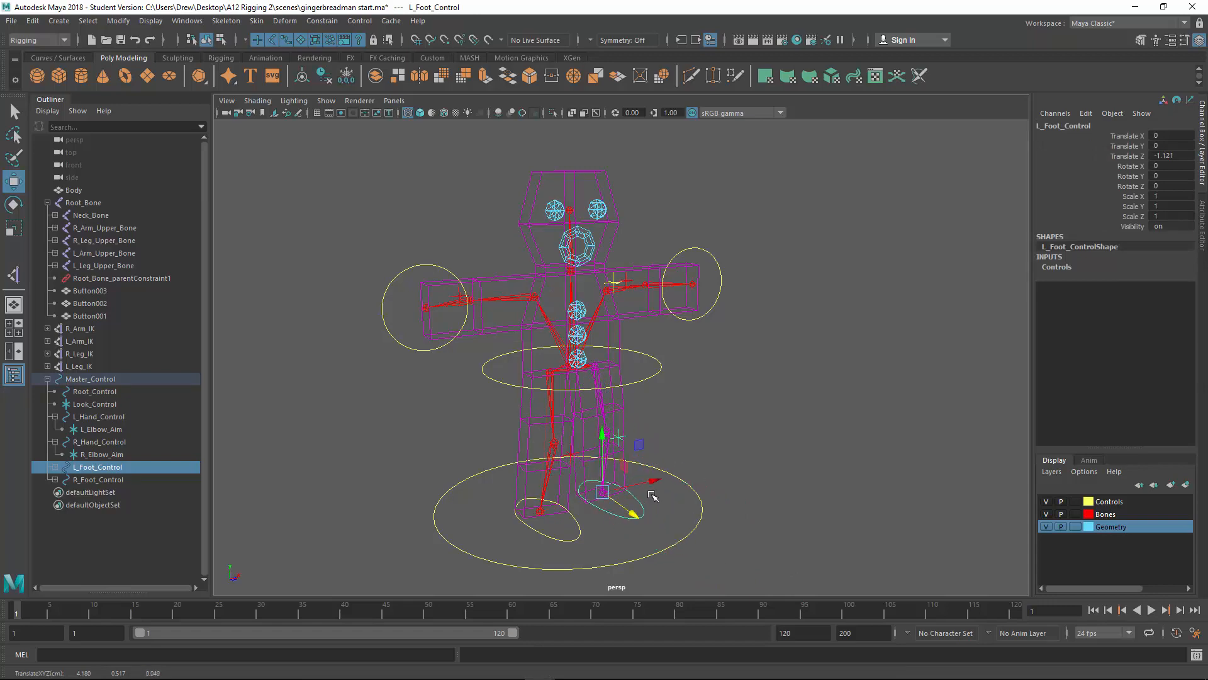
pyautogui.hotkey('ctrl', 'z')
pyautogui.keyDown('alt'); pyautogui.moveTo(812, 479); pyautogui.dragTo(663, 466); pyautogui.keyUp('alt')
pyautogui.scroll(3, 807, 465)
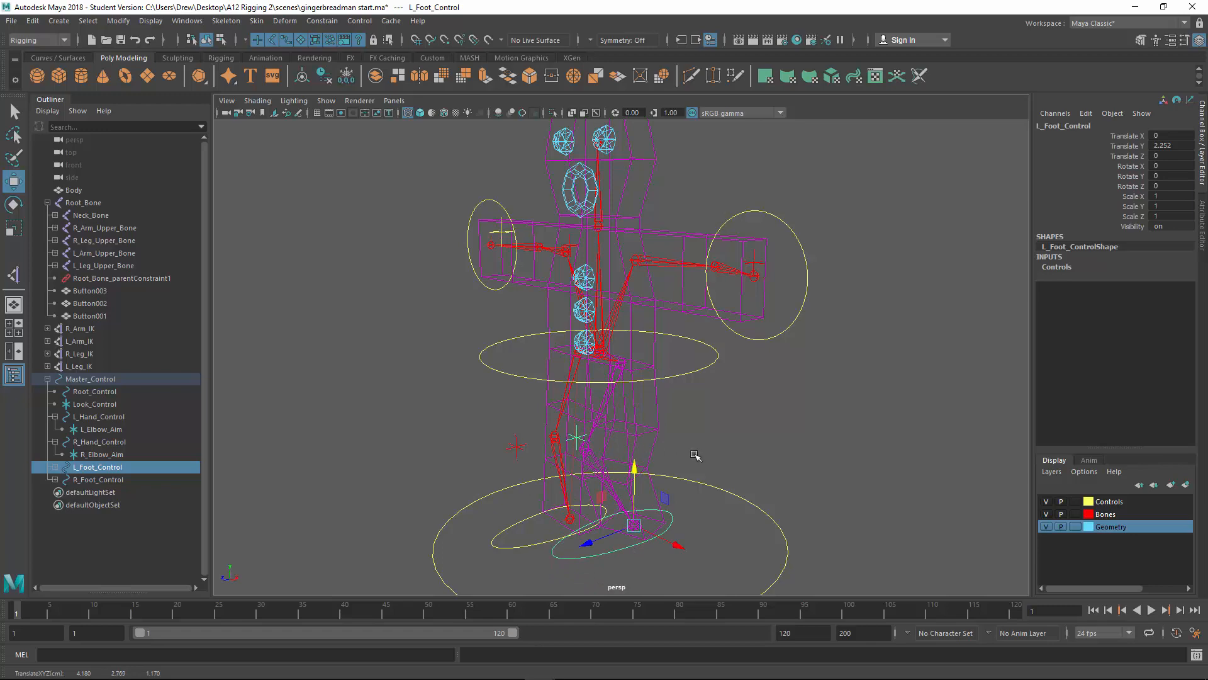
pyautogui.hotkey('ctrl', 'z')
pyautogui.keyDown('alt'); pyautogui.moveTo(774, 456); pyautogui.dragTo(882, 450); pyautogui.keyUp('alt')
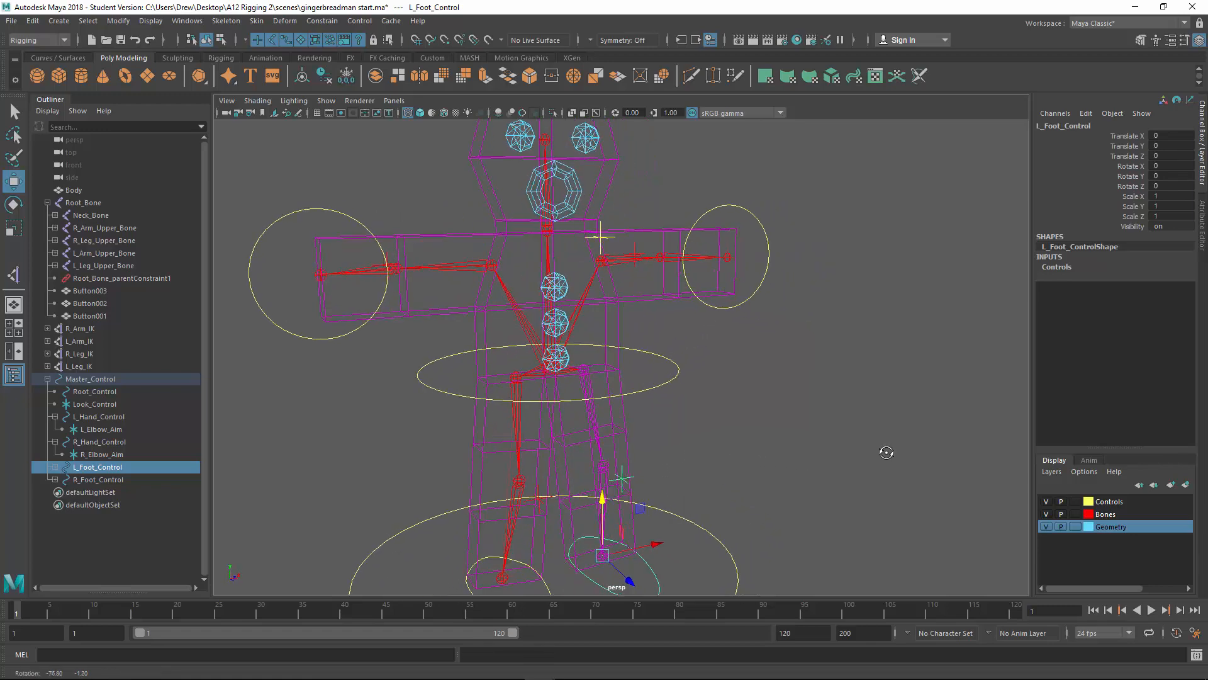
pyautogui.click(615, 434)
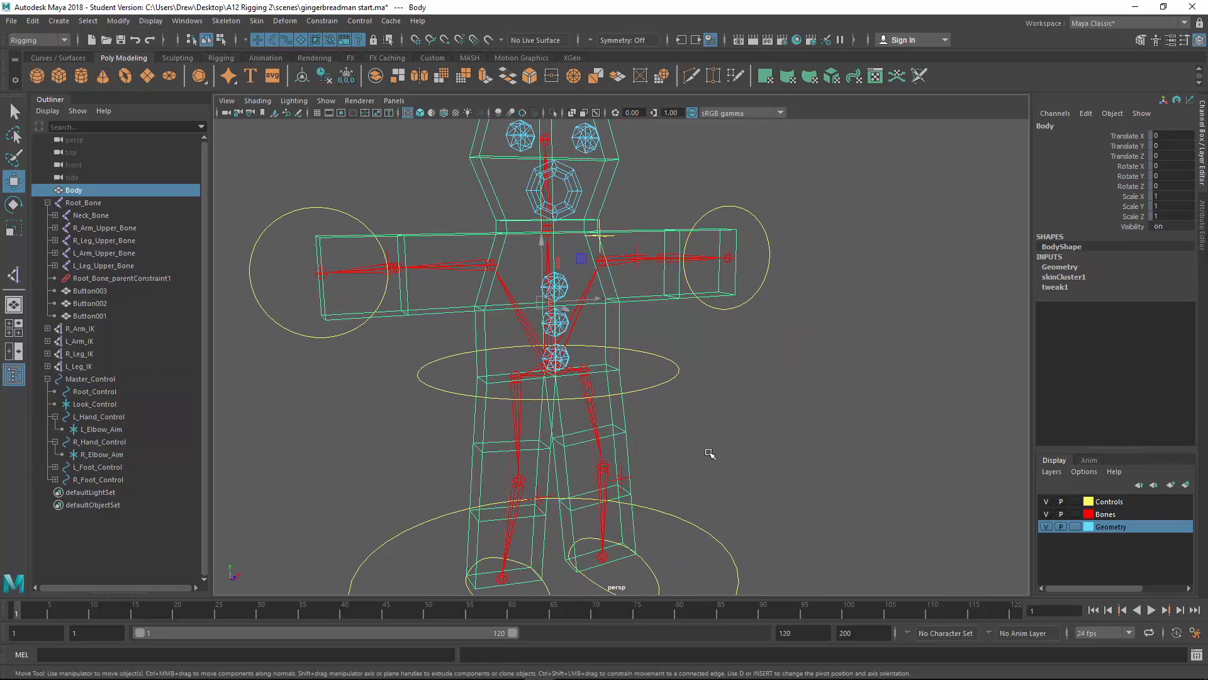
pyautogui.keyDown('alt'); pyautogui.moveTo(707, 450); pyautogui.dragTo(719, 395); pyautogui.keyUp('alt')
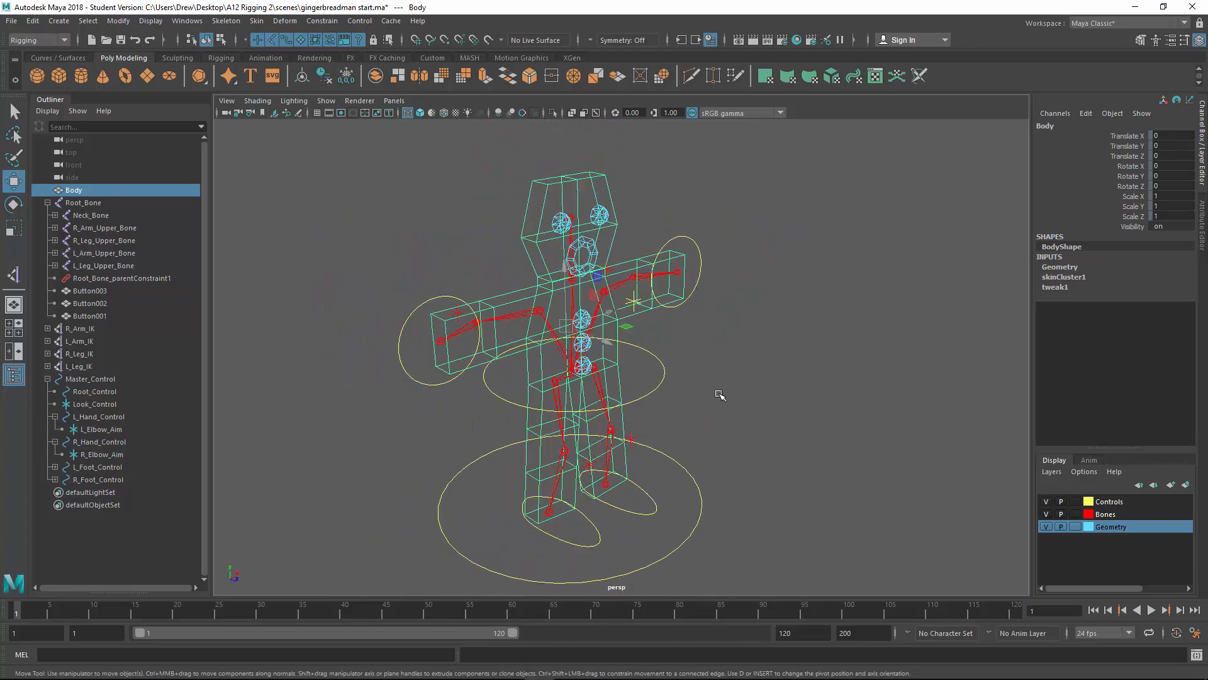
pyautogui.keyDown('alt'); pyautogui.moveTo(719, 395); pyautogui.dragTo(652, 388, button='right'); pyautogui.keyUp('alt')
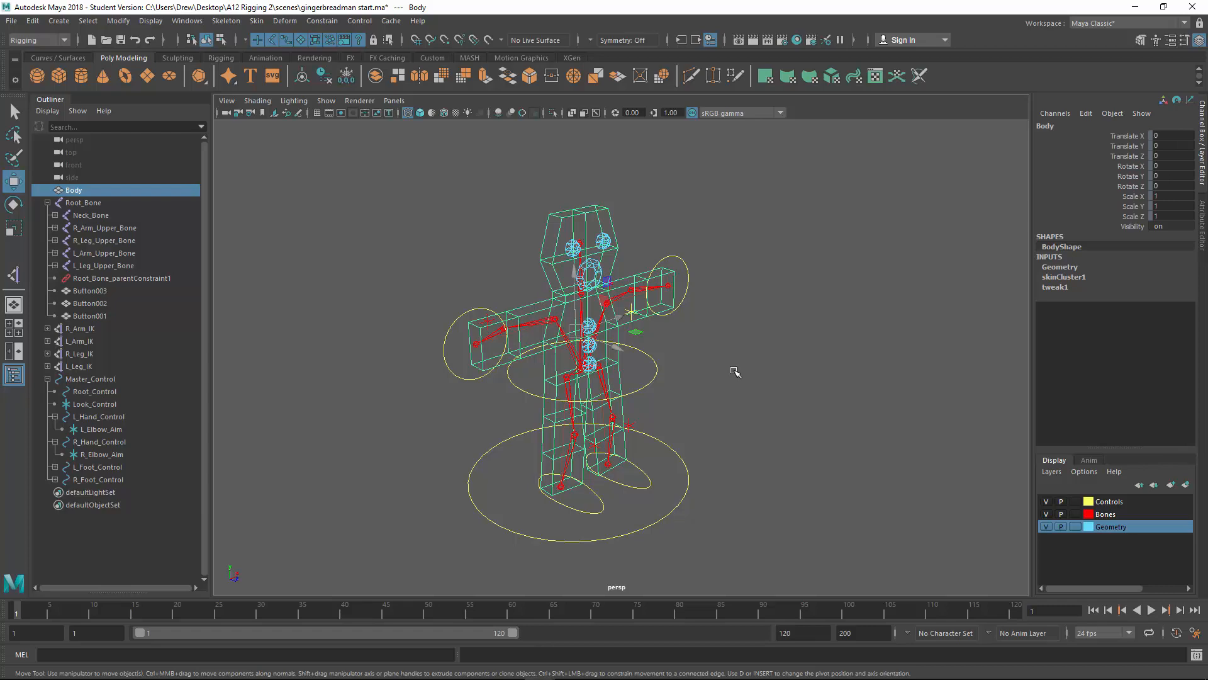
pyautogui.keyDown('alt'); pyautogui.moveTo(785, 391); pyautogui.dragTo(712, 381); pyautogui.keyUp('alt')
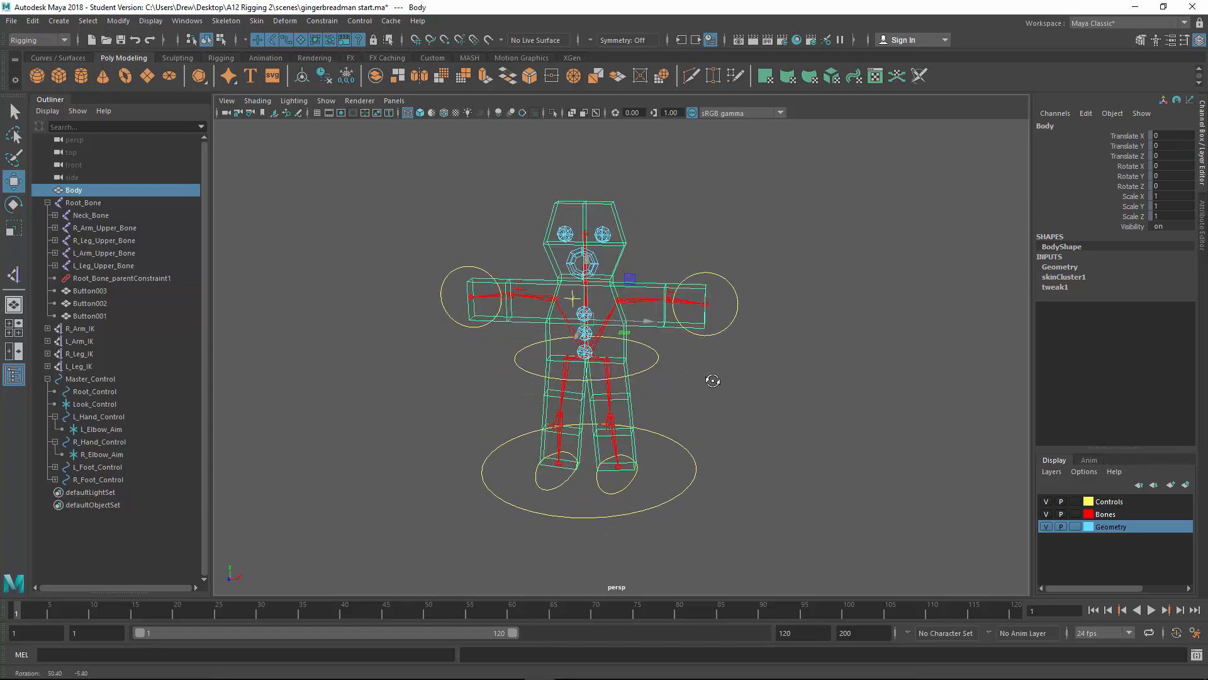
# - Duplicate the Mouth object under Neck_Bone and rename the copy Smile
pyautogui.keyDown('alt'); pyautogui.moveTo(712, 380); pyautogui.dragTo(658, 342, button='right'); pyautogui.keyUp('alt')
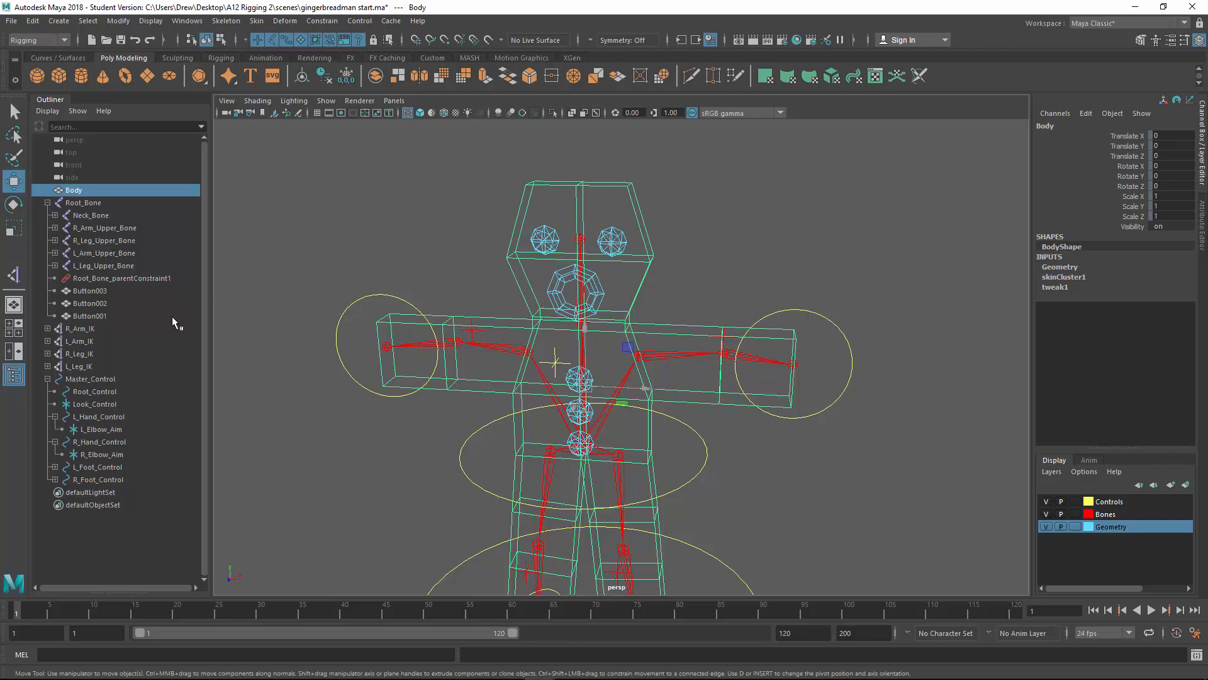
pyautogui.click(55, 215)
pyautogui.click(93, 278)
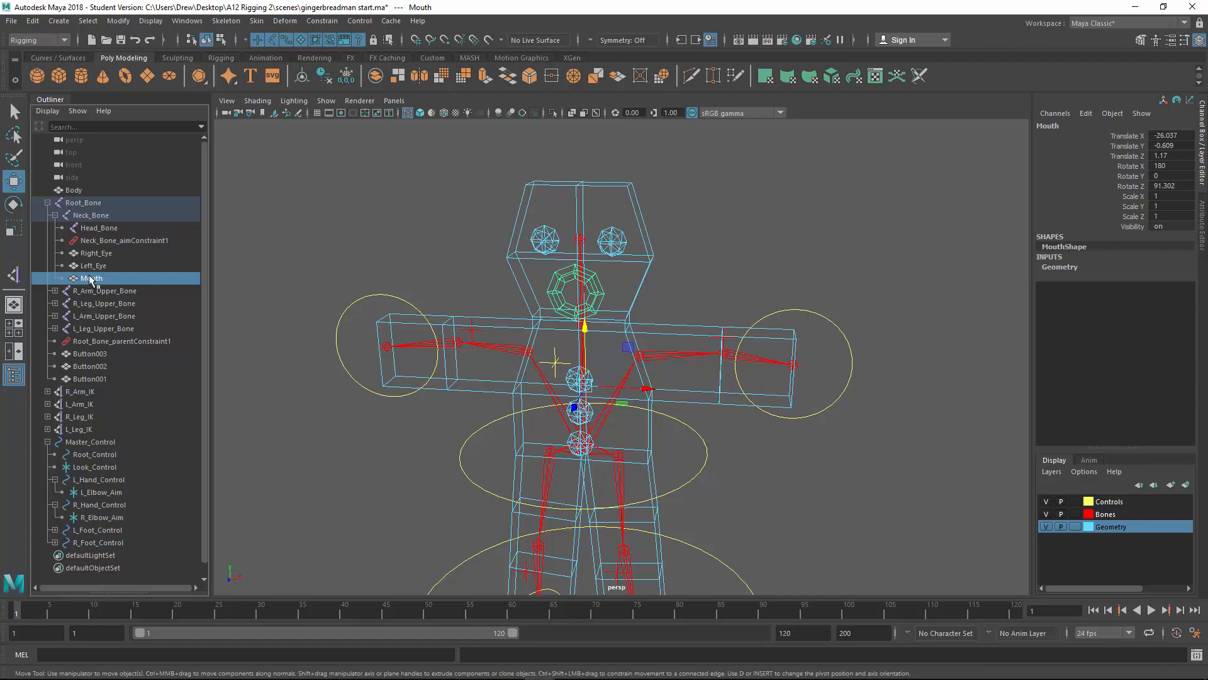
pyautogui.click(32, 20)
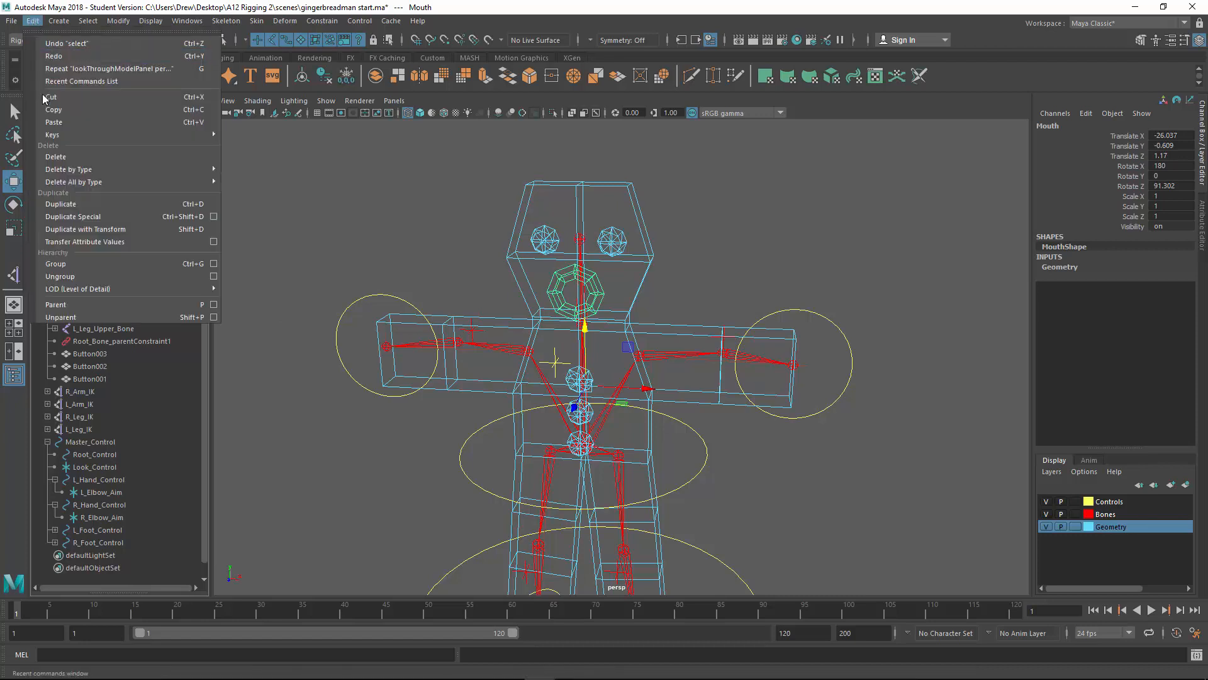
pyautogui.click(61, 204)
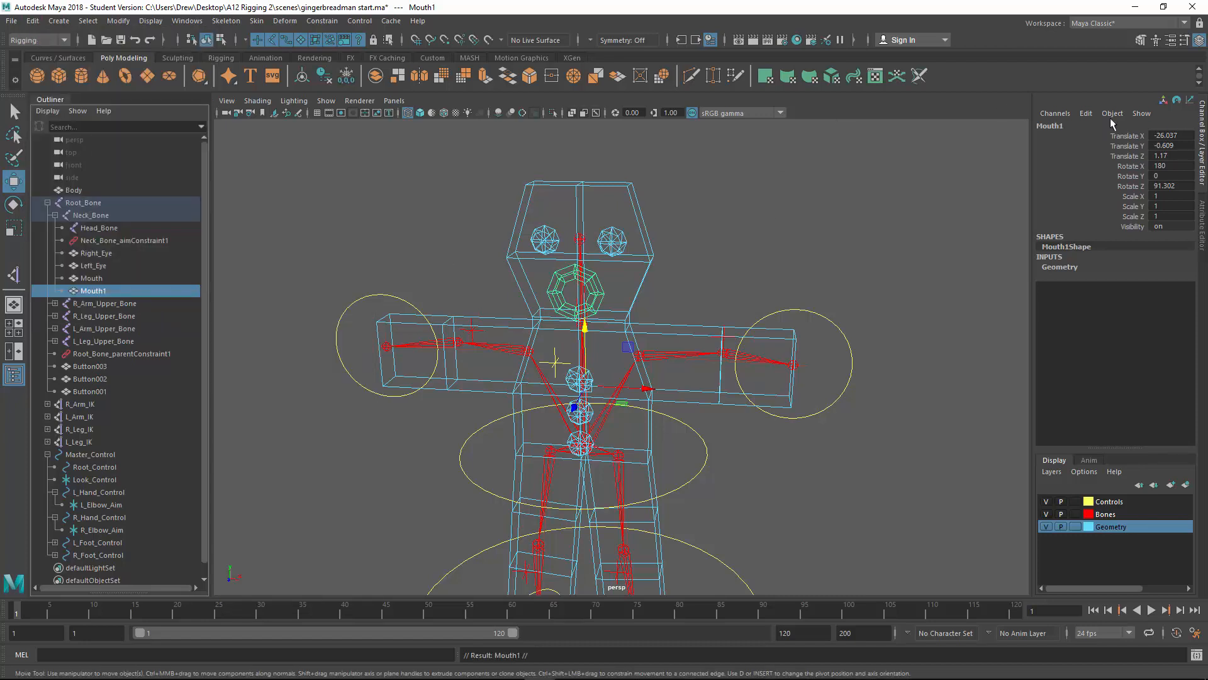
pyautogui.click(1066, 126)
pyautogui.write('Smil')
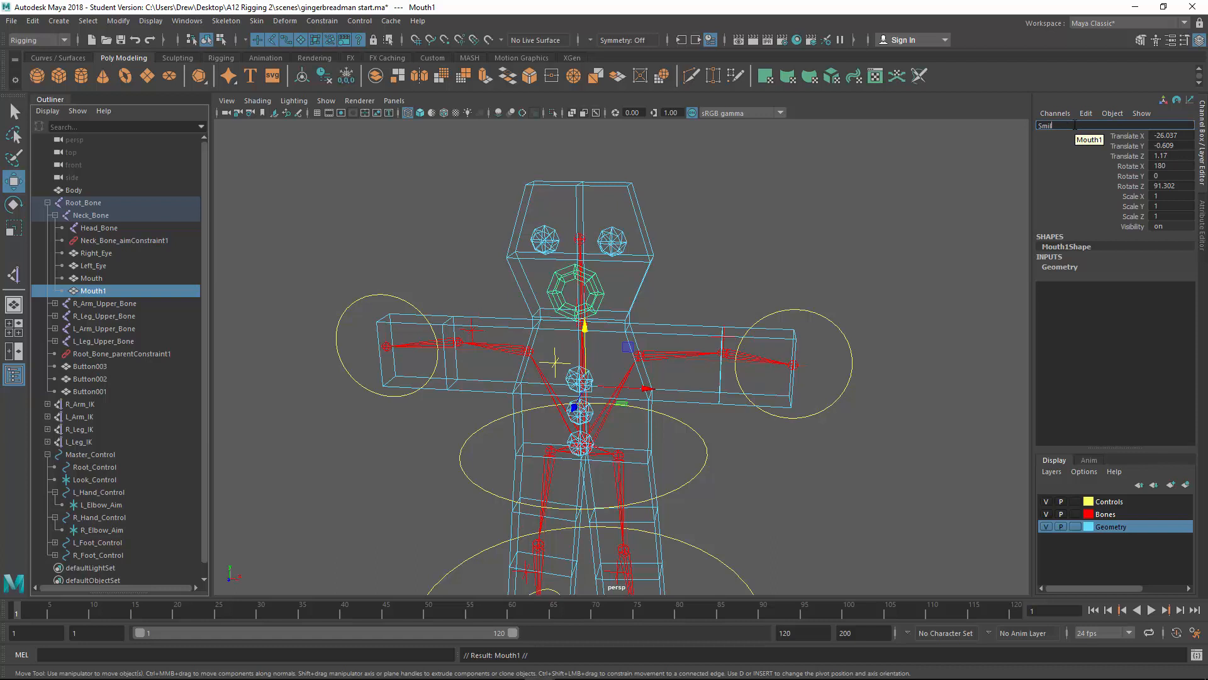
pyautogui.write('e')
pyautogui.press('Return')
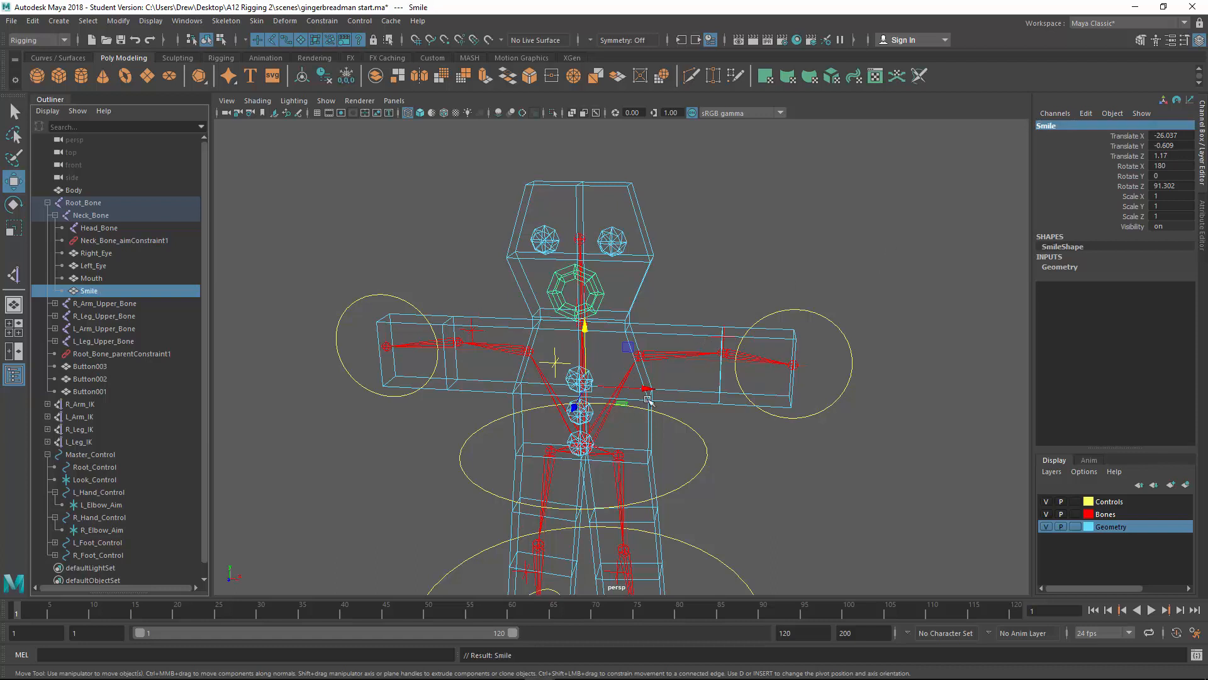
# - Move the Smile copy sideways beyond the character's left hand, to about 20.6 in Translate Y, and show it in the front view
pyautogui.moveTo(648, 392); pyautogui.dragTo(944, 401)
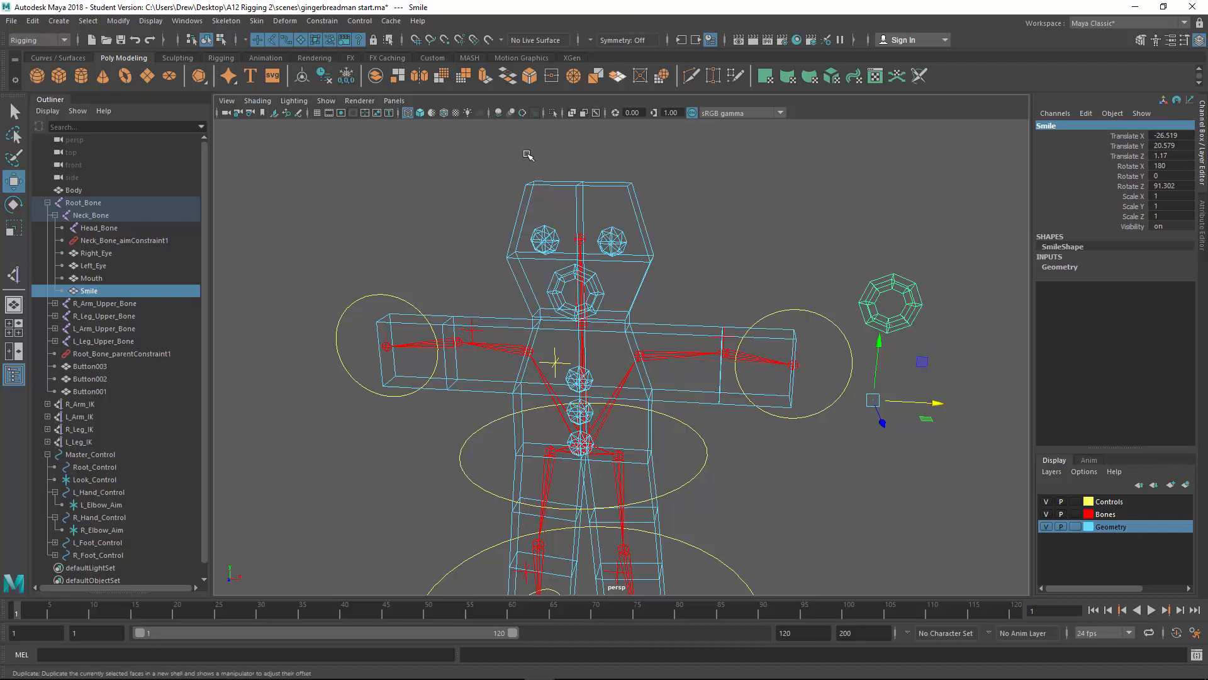
pyautogui.click(392, 101)
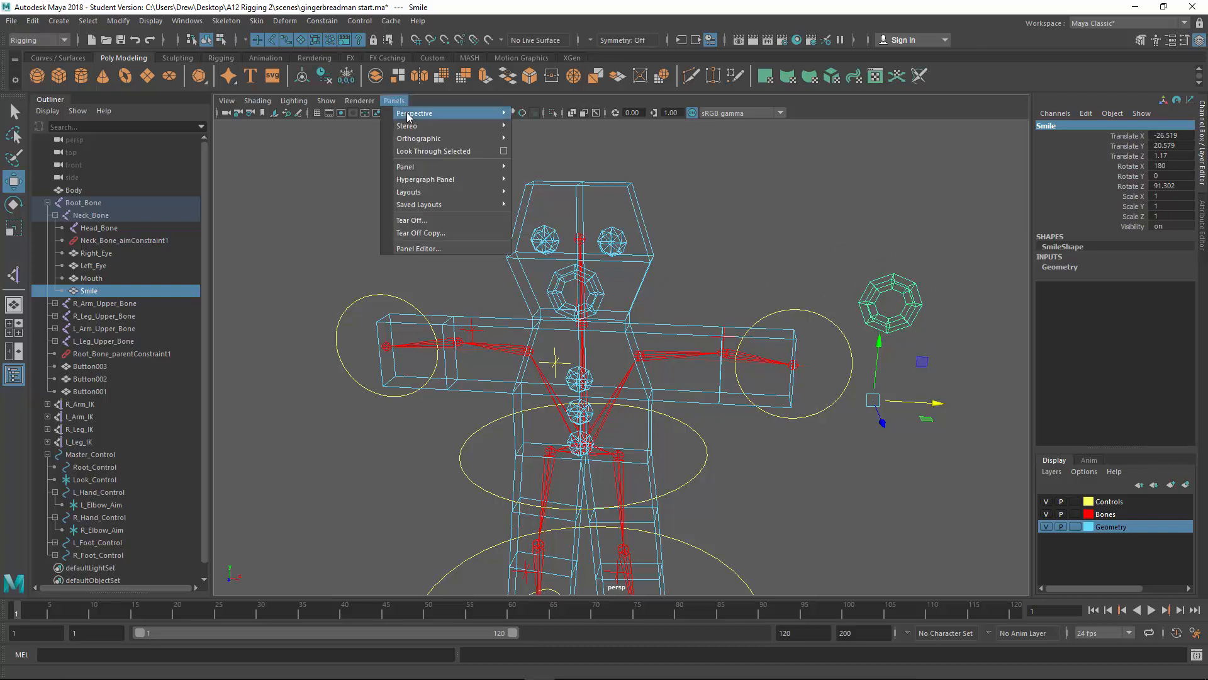
pyautogui.moveTo(414, 139)
pyautogui.click(535, 139)
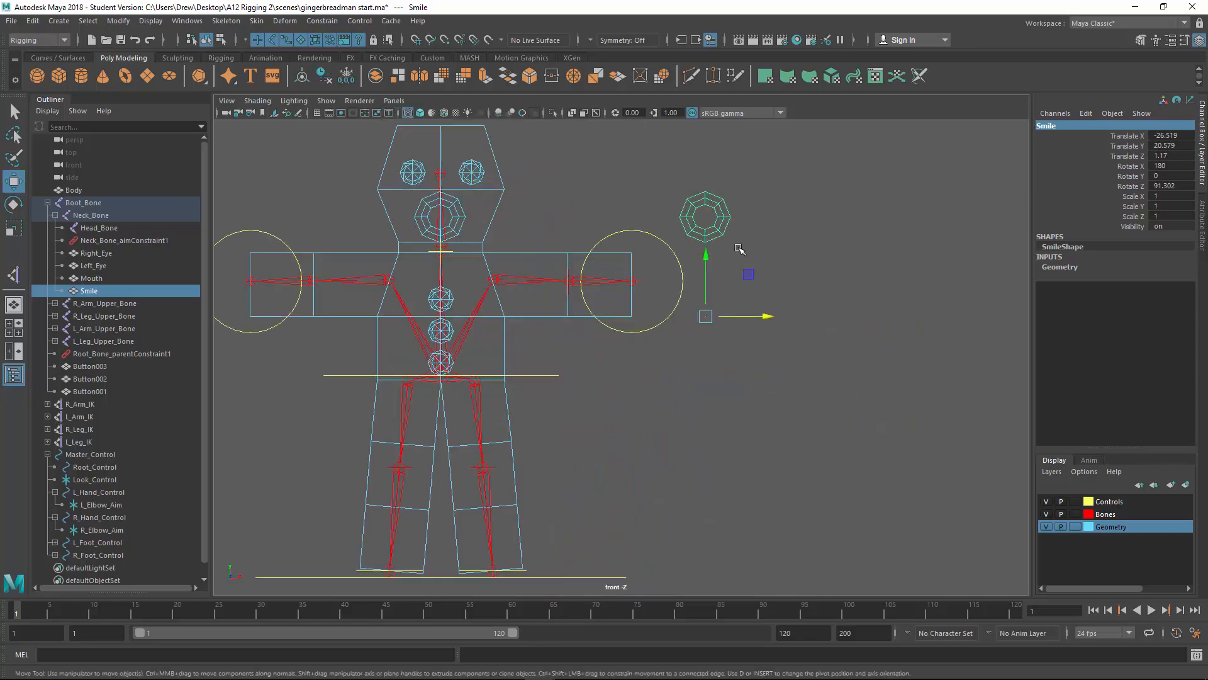
pyautogui.scroll(3, 840, 293)
pyautogui.keyDown('alt'); pyautogui.moveTo(860, 242); pyautogui.dragTo(784, 302, button='middle'); pyautogui.keyUp('alt')
pyautogui.scroll(3, 647, 485)
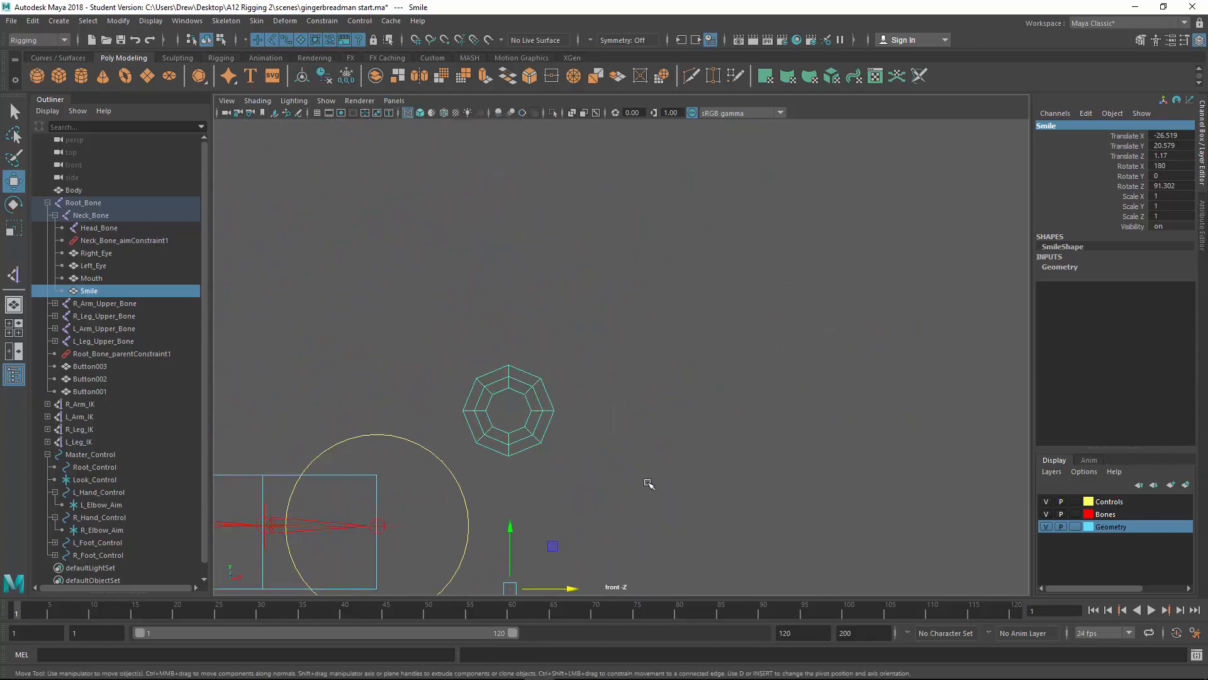
pyautogui.keyDown('alt'); pyautogui.moveTo(647, 485); pyautogui.dragTo(729, 394, button='middle'); pyautogui.keyUp('alt')
pyautogui.scroll(1, 693, 264)
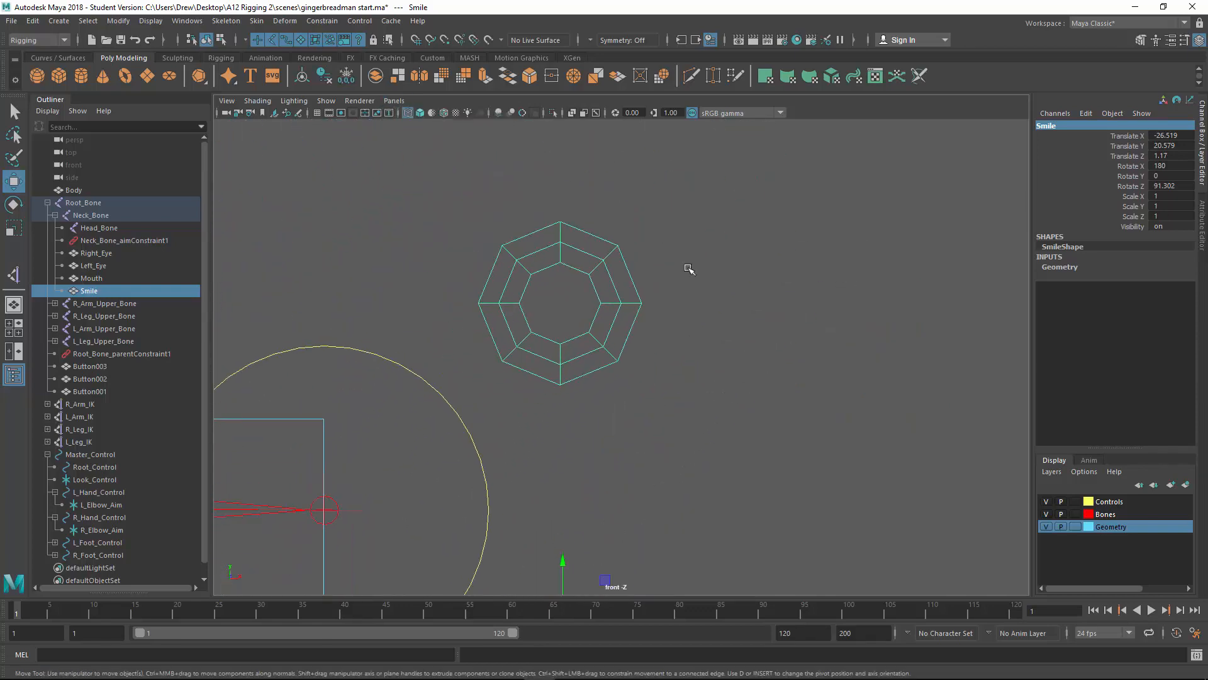
# - Edit Smile's vertices by lowering the upper middle points and pulling both side corners outward to widen the mouth
pyautogui.click(222, 39)
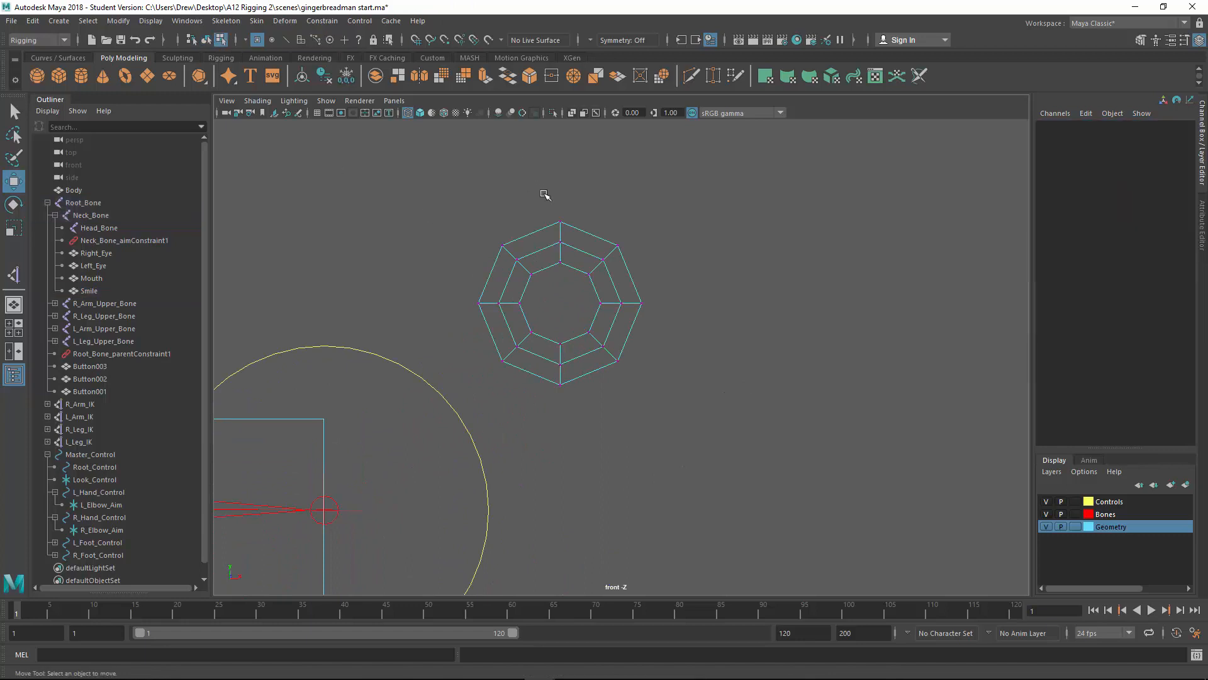
pyautogui.moveTo(540, 189); pyautogui.dragTo(579, 292)
pyautogui.moveTo(559, 183); pyautogui.dragTo(558, 208)
pyautogui.moveTo(456, 297); pyautogui.dragTo(500, 304)
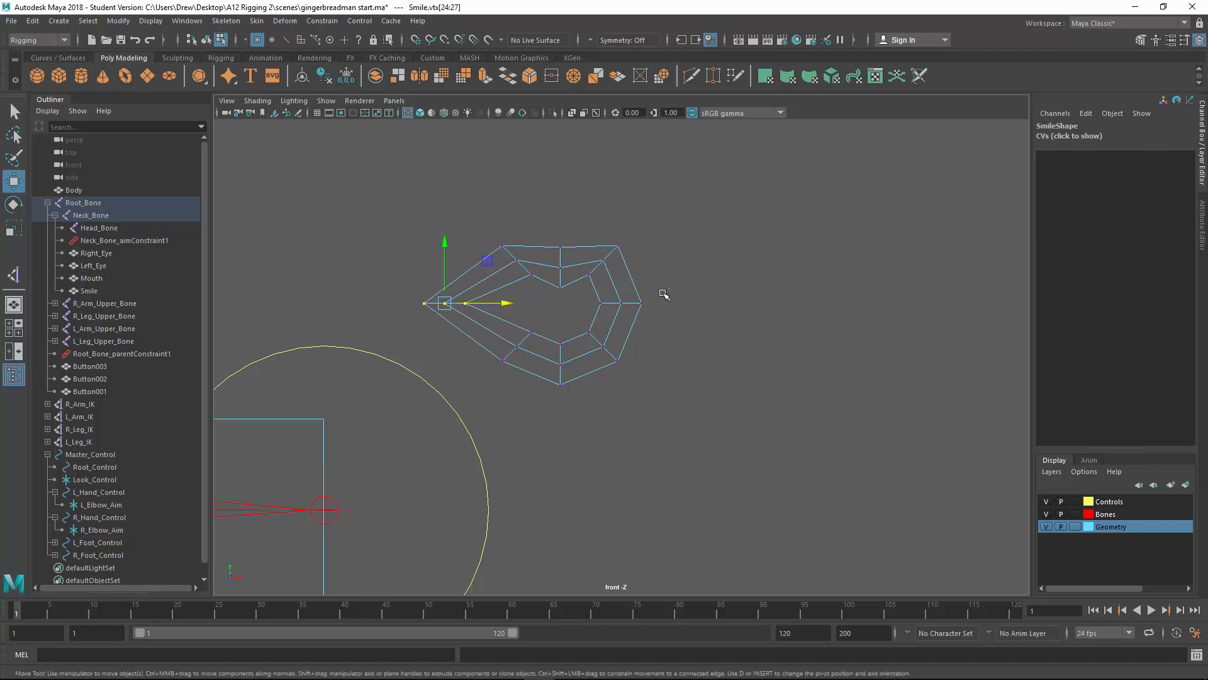
pyautogui.moveTo(668, 318); pyautogui.dragTo(578, 287)
pyautogui.moveTo(680, 304); pyautogui.dragTo(746, 302)
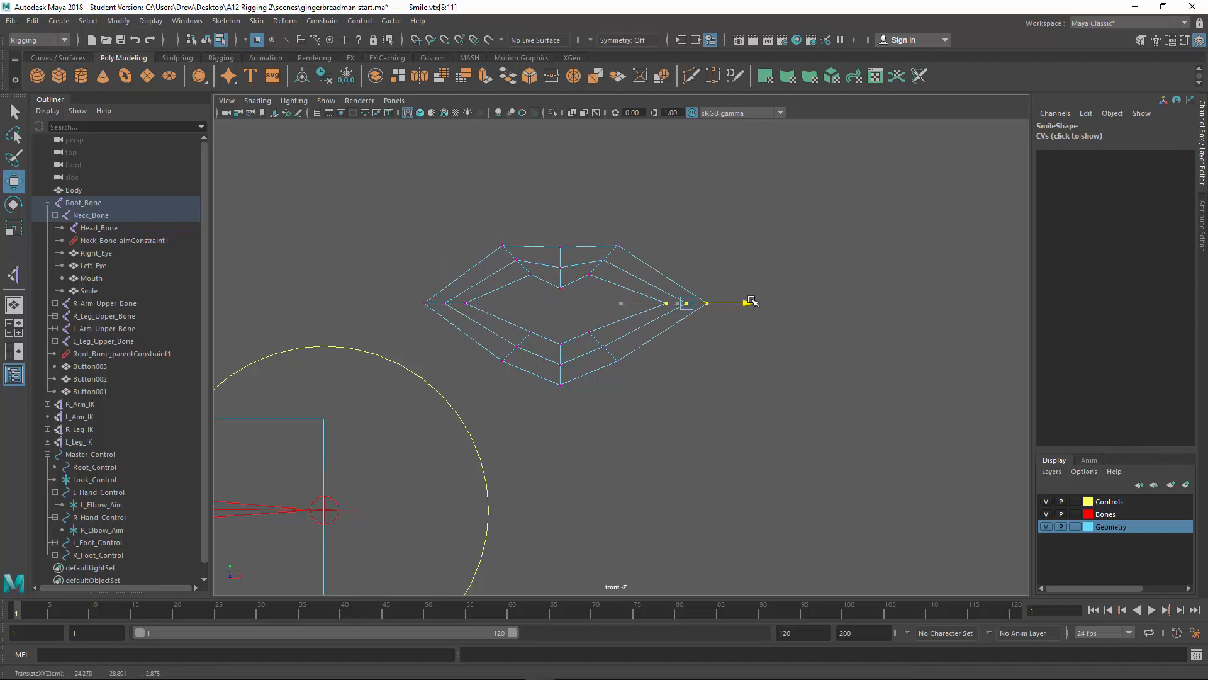
# - Raise Smile's lower vertices and both outer corners to form a smile, and return to object selection
pyautogui.moveTo(641, 417); pyautogui.dragTo(472, 334)
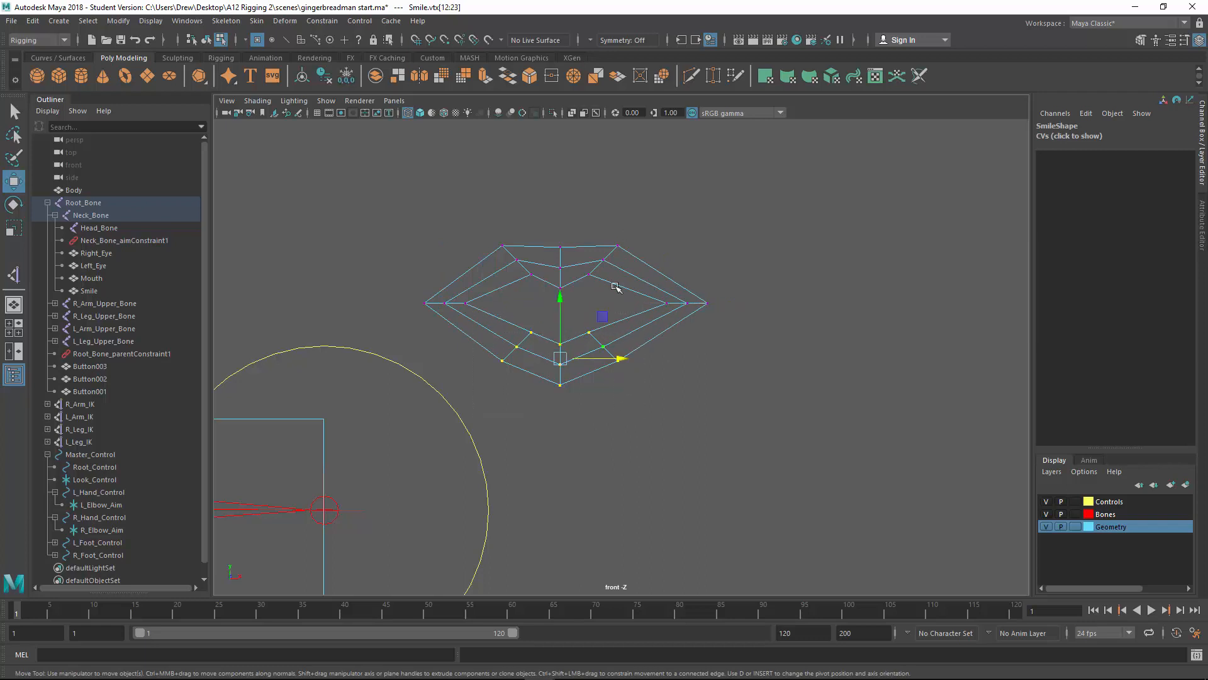
pyautogui.moveTo(560, 300); pyautogui.dragTo(559, 265)
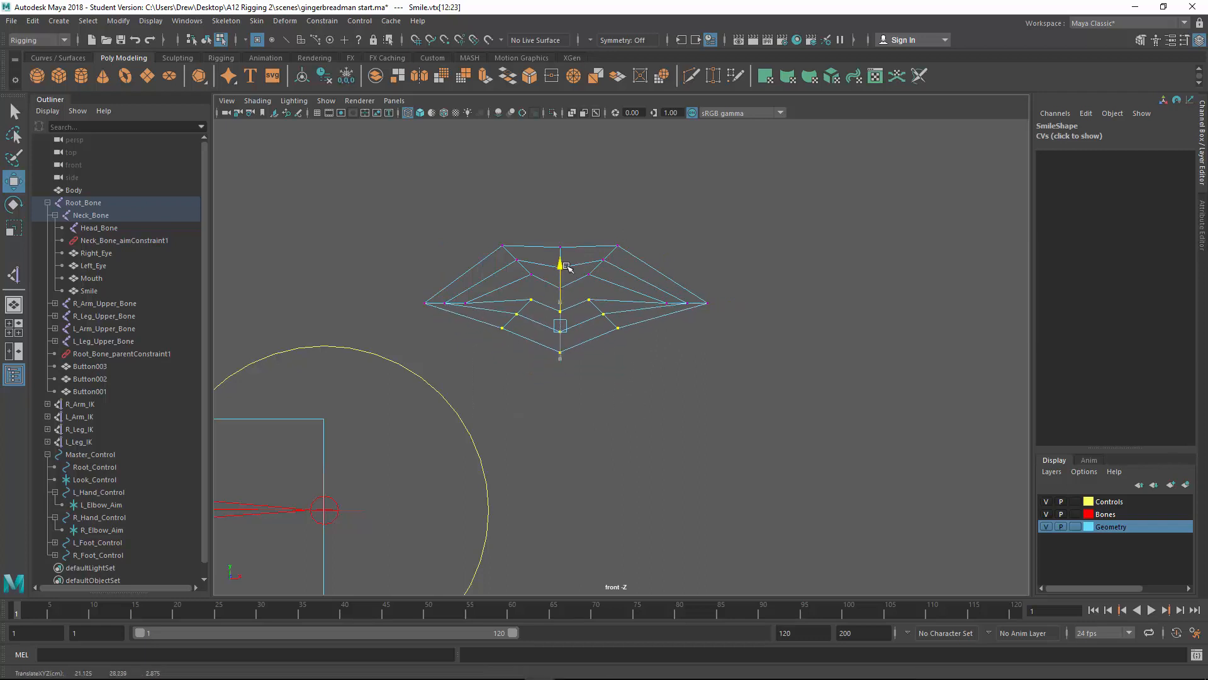
pyautogui.click(682, 399)
pyautogui.moveTo(738, 293); pyautogui.dragTo(643, 329)
pyautogui.moveTo(687, 244); pyautogui.dragTo(687, 210)
pyautogui.moveTo(372, 270); pyautogui.dragTo(479, 319)
pyautogui.moveTo(447, 222); pyautogui.dragTo(447, 215)
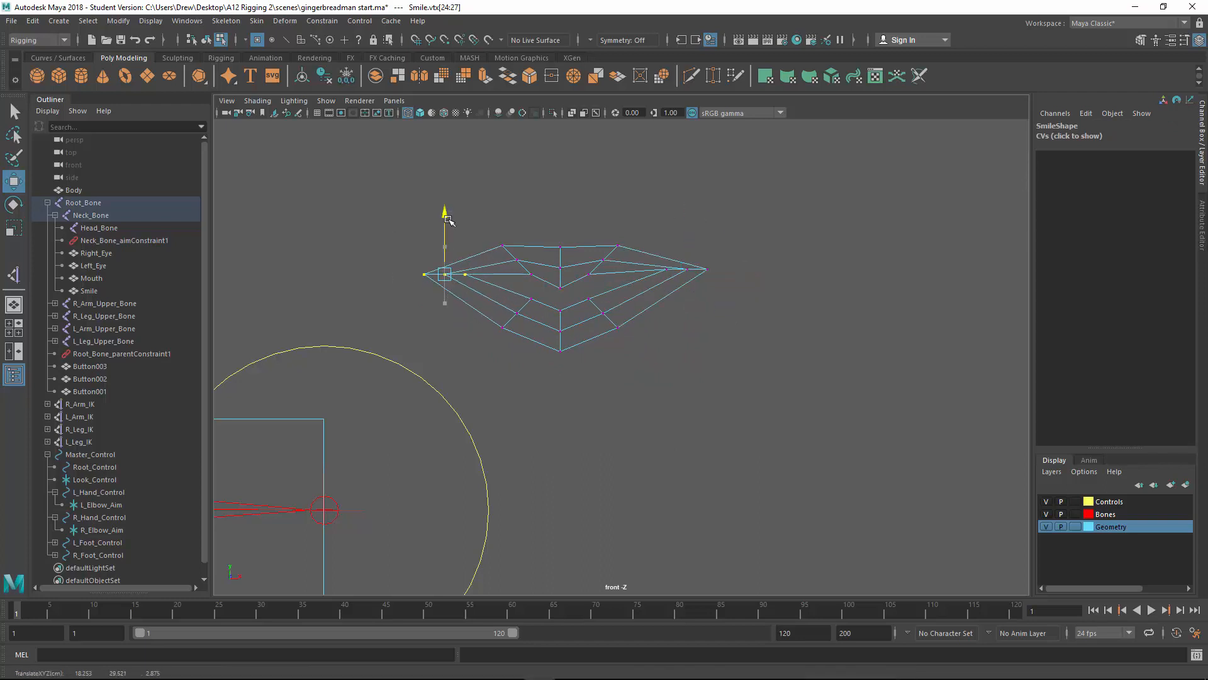
pyautogui.click(614, 399)
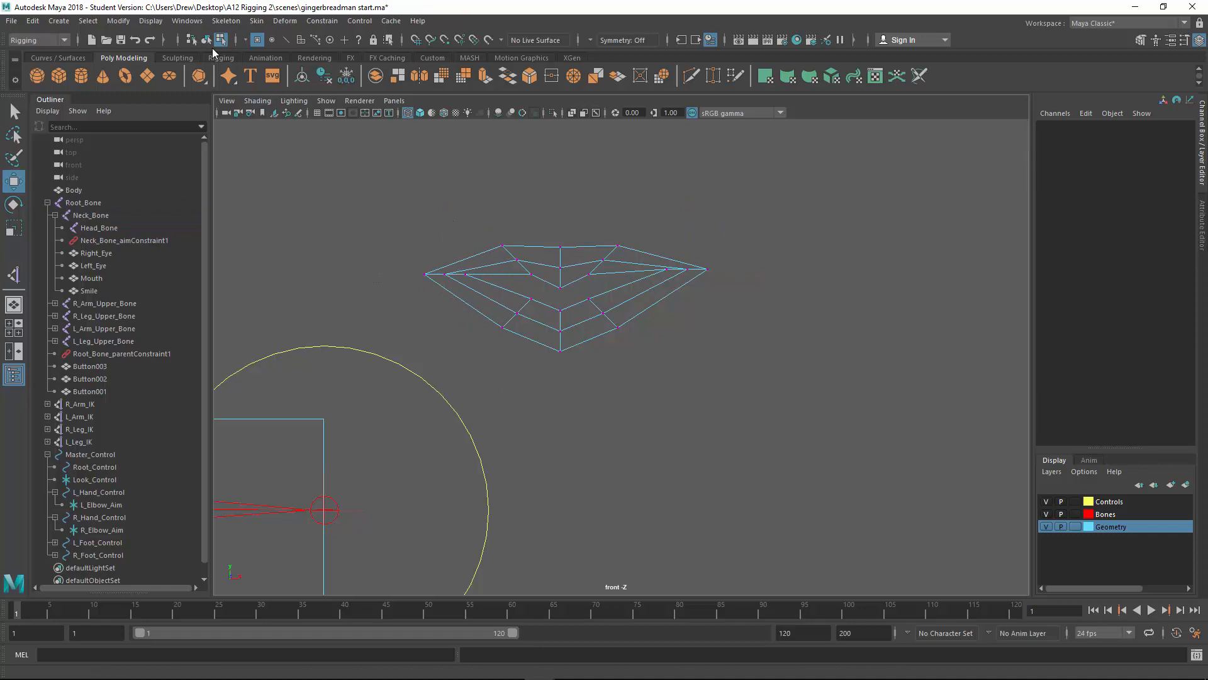
pyautogui.press('F8')
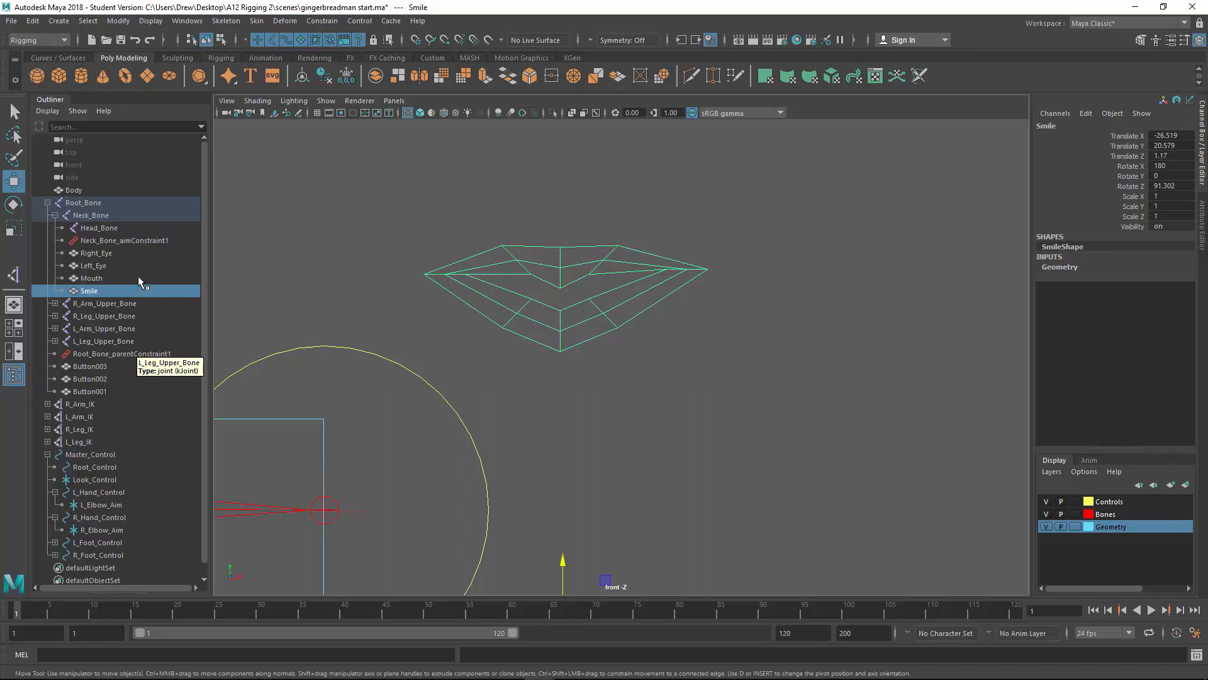
# - Create a Blend Shape deformer on Mouth with Smile as the target shape
pyautogui.keyDown('ctrl'); pyautogui.click(92, 278); pyautogui.keyUp('ctrl')
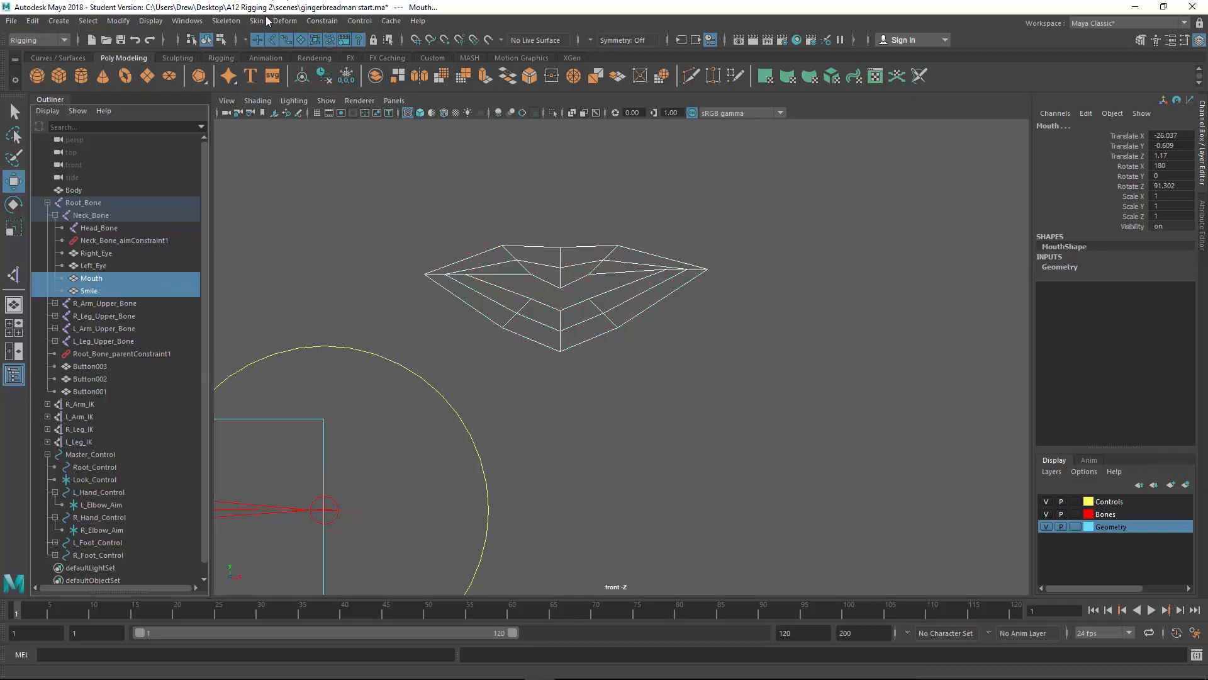
pyautogui.click(288, 22)
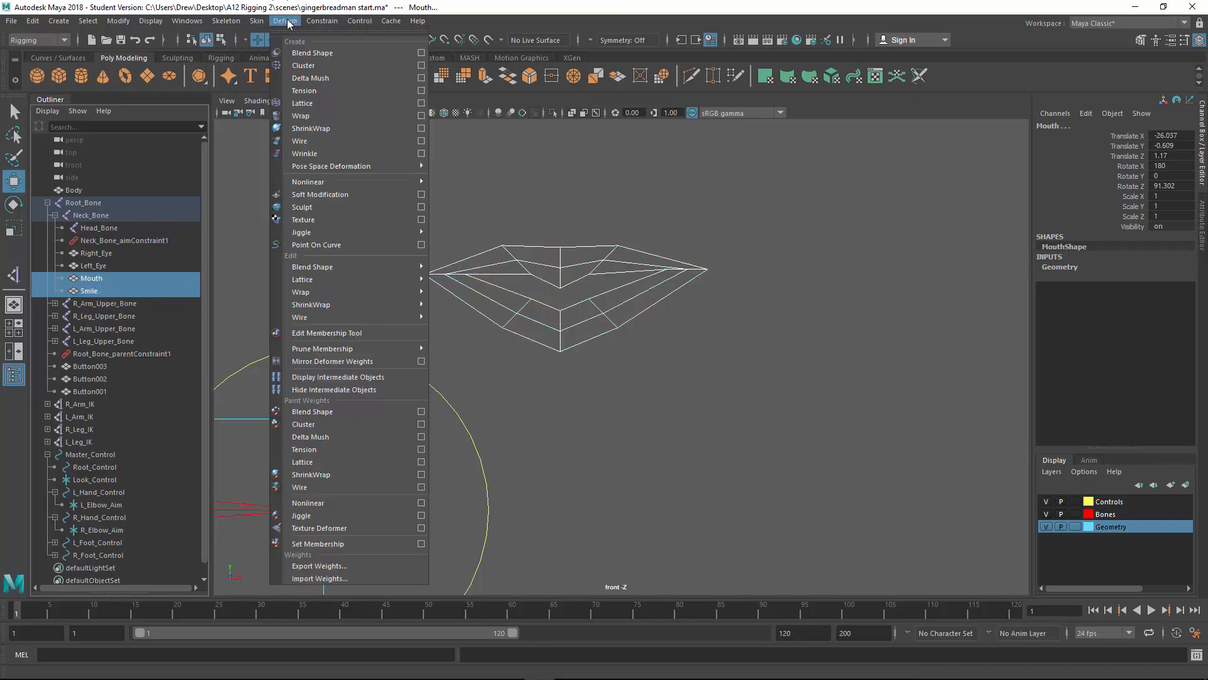
pyautogui.click(306, 54)
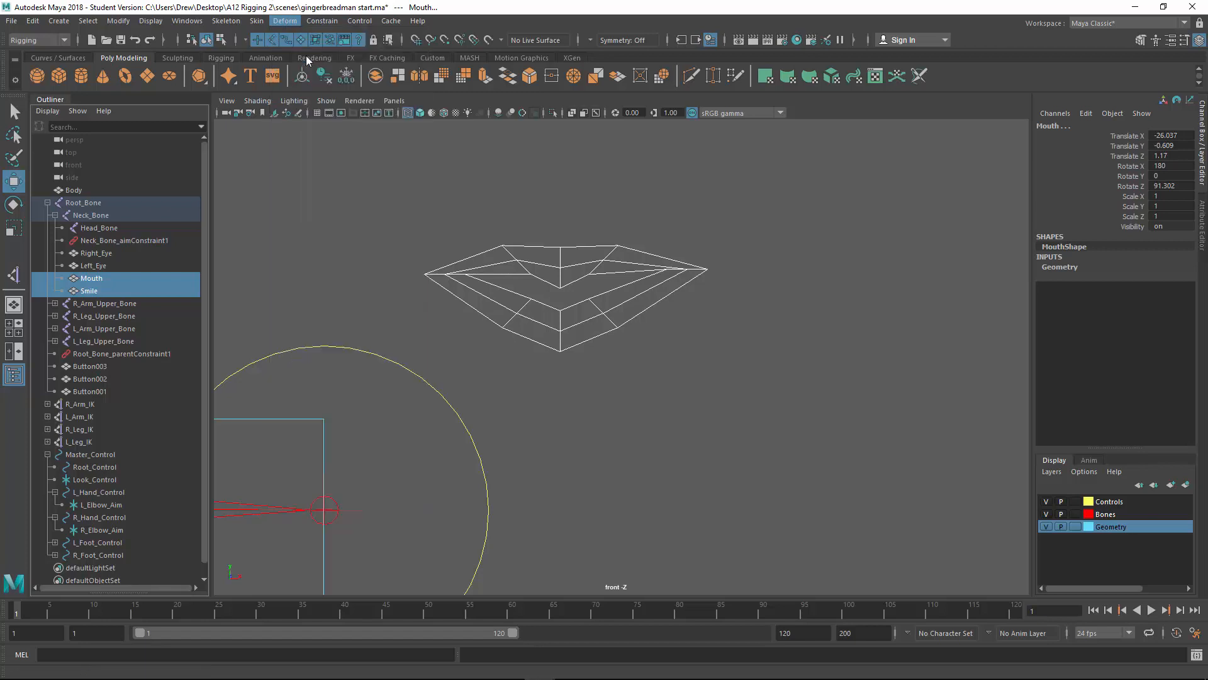
# - Test the blend shape on Mouth by bringing its Smile weight to 1 and back to 0
pyautogui.click(100, 278)
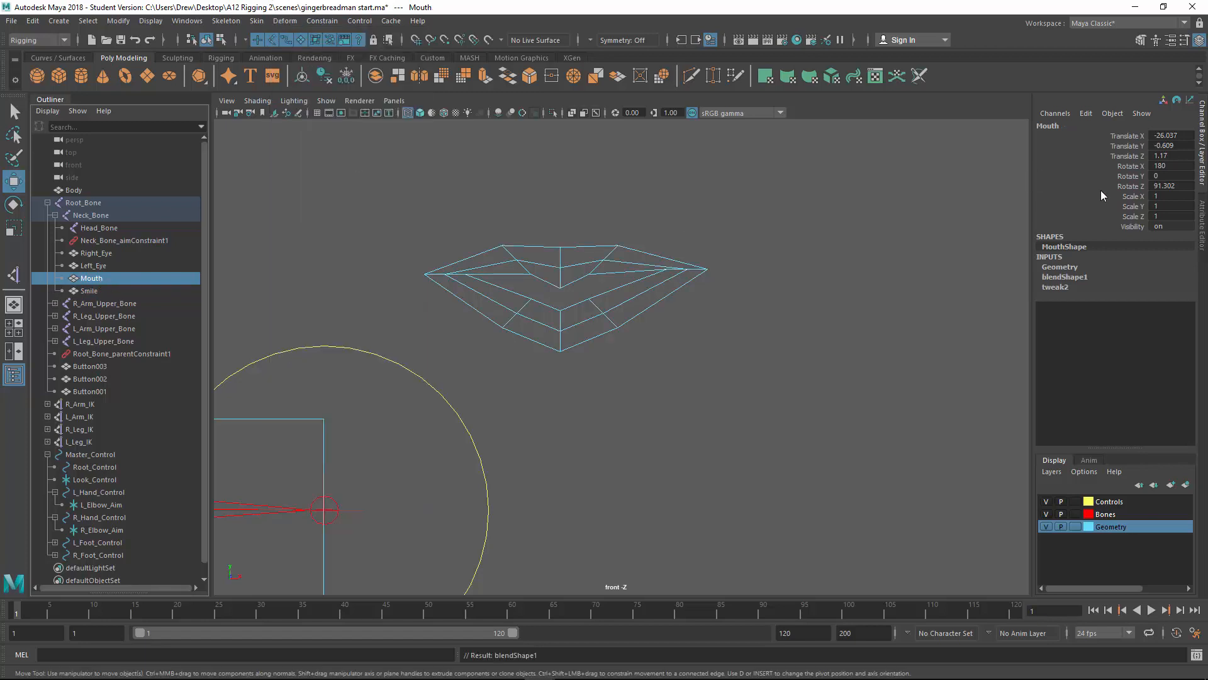
pyautogui.click(1074, 279)
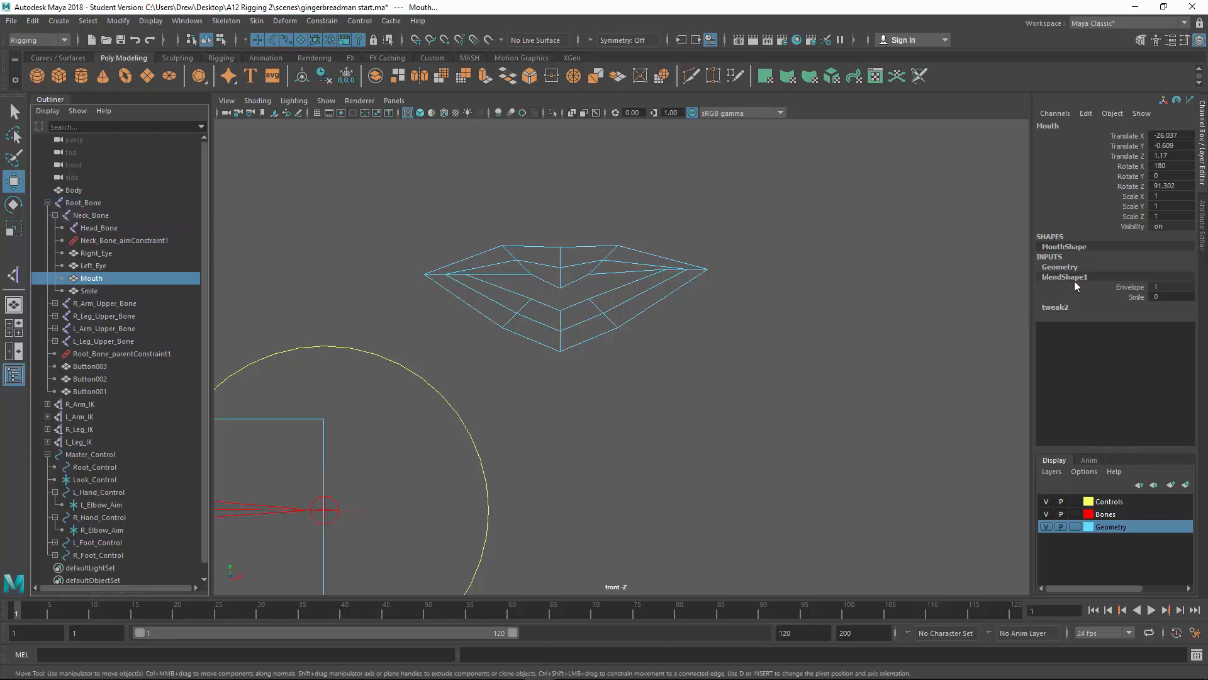
pyautogui.doubleClick(1168, 295)
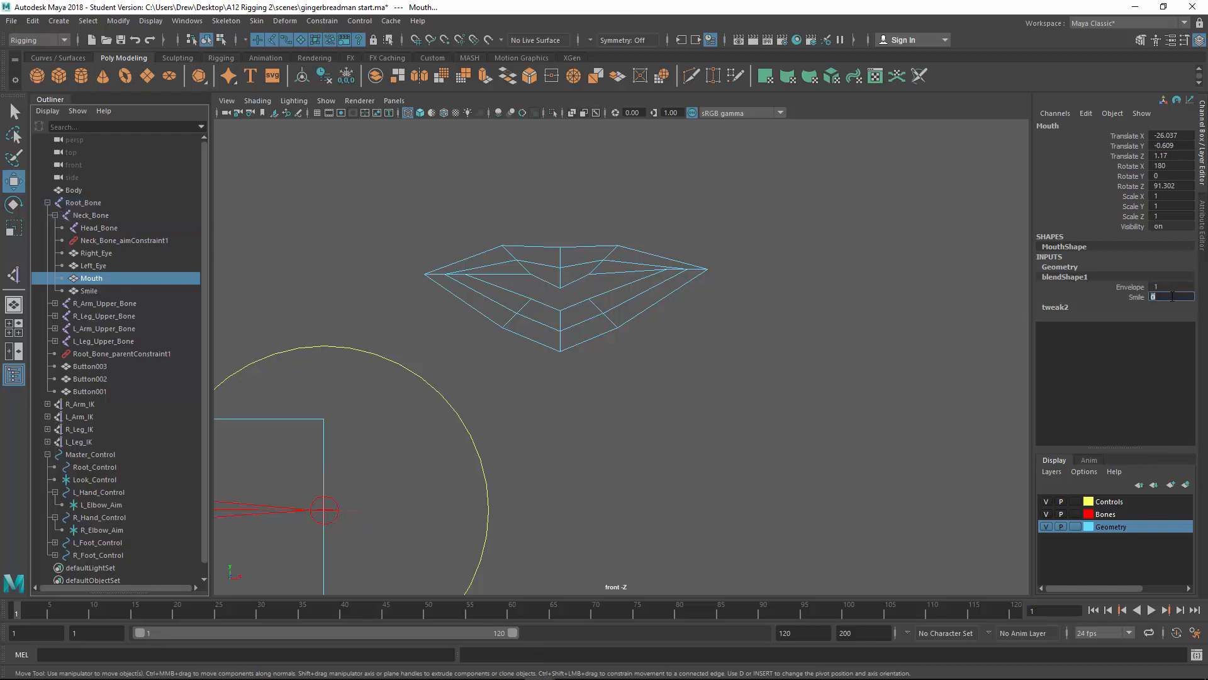
pyautogui.click(1129, 296)
pyautogui.scroll(1, 850, 266)
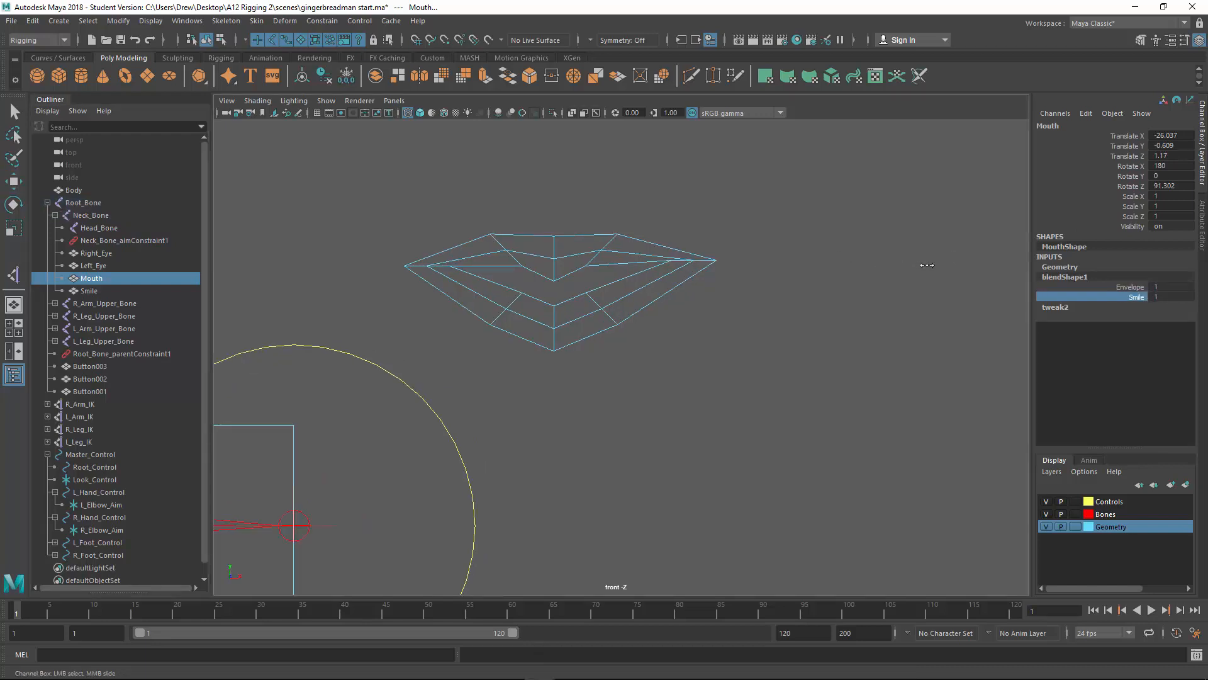
pyautogui.scroll(-3, 861, 267)
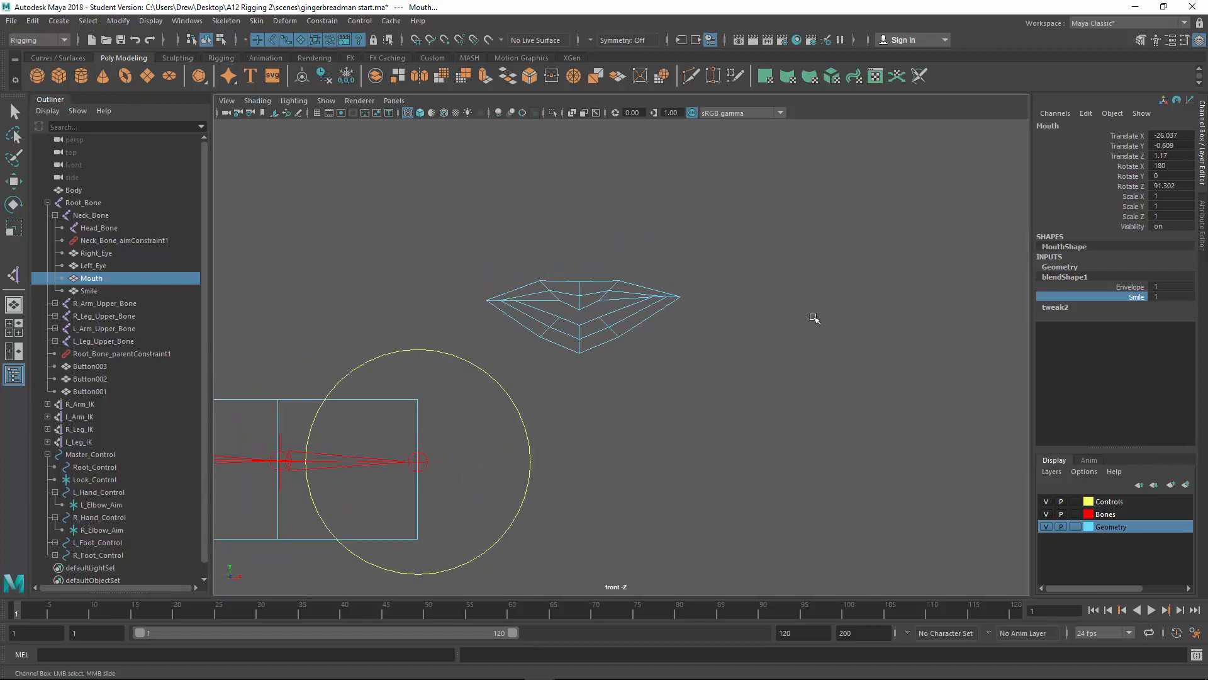
pyautogui.scroll(1, 815, 318)
pyautogui.keyDown('alt'); pyautogui.moveTo(826, 314); pyautogui.dragTo(1164, 295, button='middle'); pyautogui.keyUp('alt')
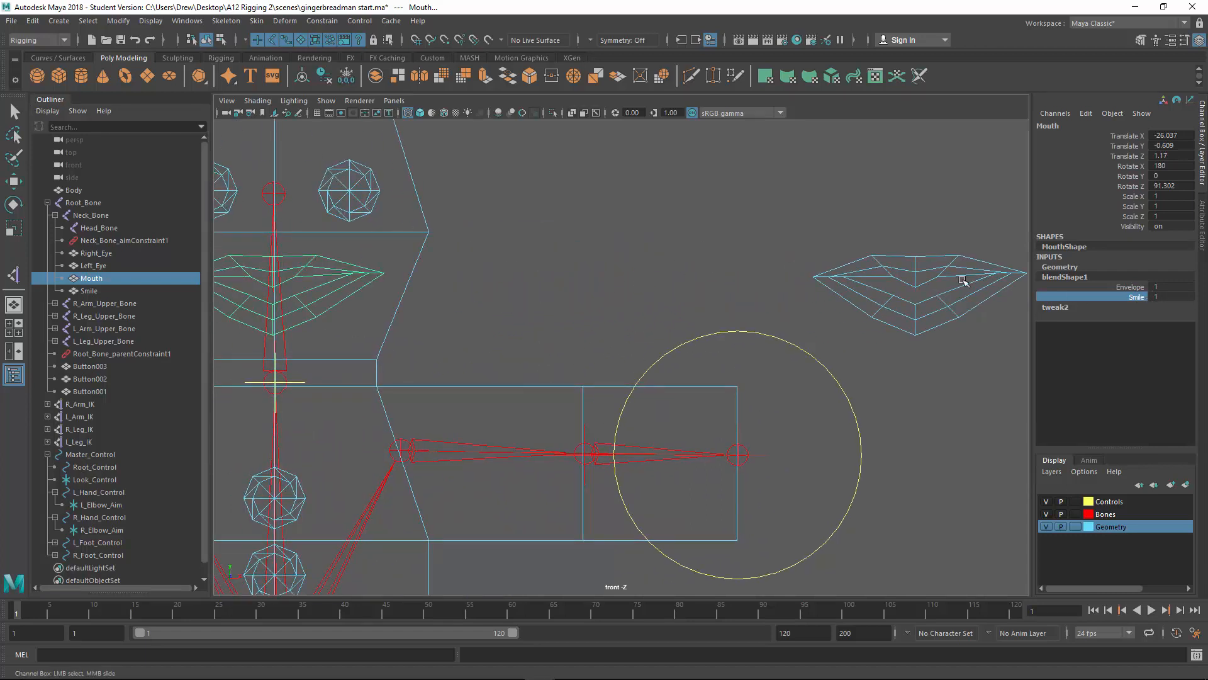
pyautogui.moveTo(642, 275)
pyautogui.mouseDown(button='middle')
pyautogui.moveTo(599, 277)
pyautogui.moveTo(683, 276)
pyautogui.moveTo(610, 289)
pyautogui.moveTo(682, 287)
pyautogui.moveTo(626, 286)
pyautogui.mouseUp(button='middle')
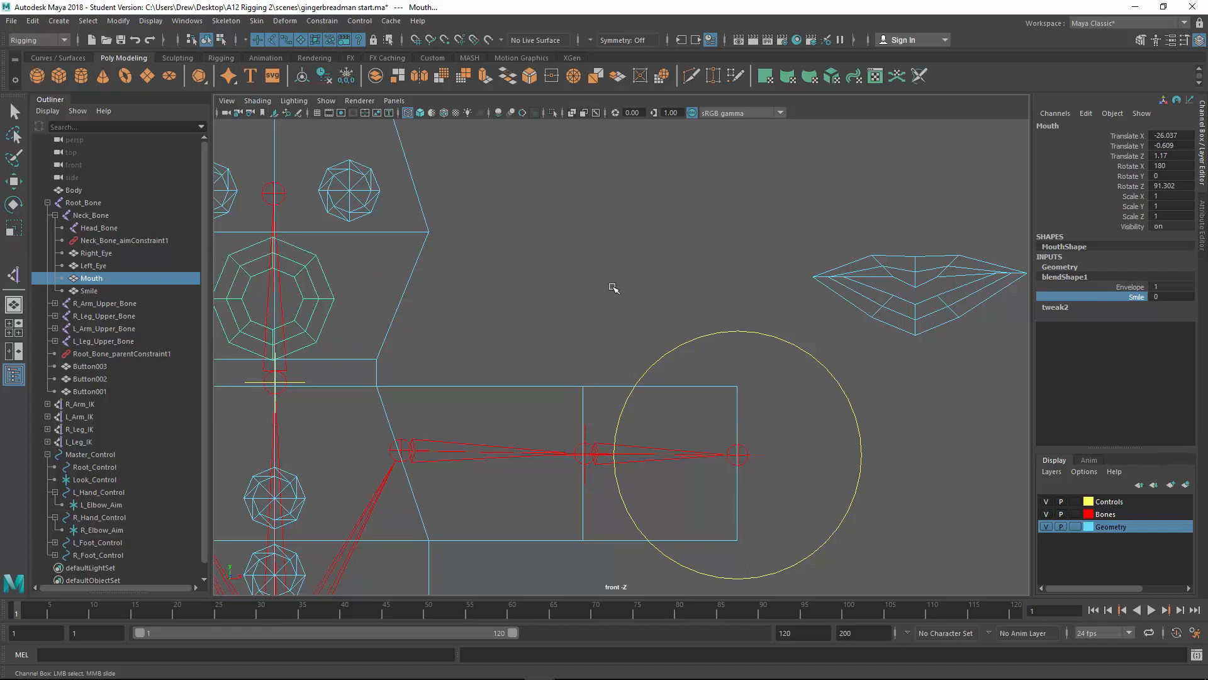
# - Set the Smile target object's Visibility to off
pyautogui.scroll(1, 613, 284)
pyautogui.scroll(-2, 614, 281)
pyautogui.scroll(-1, 616, 281)
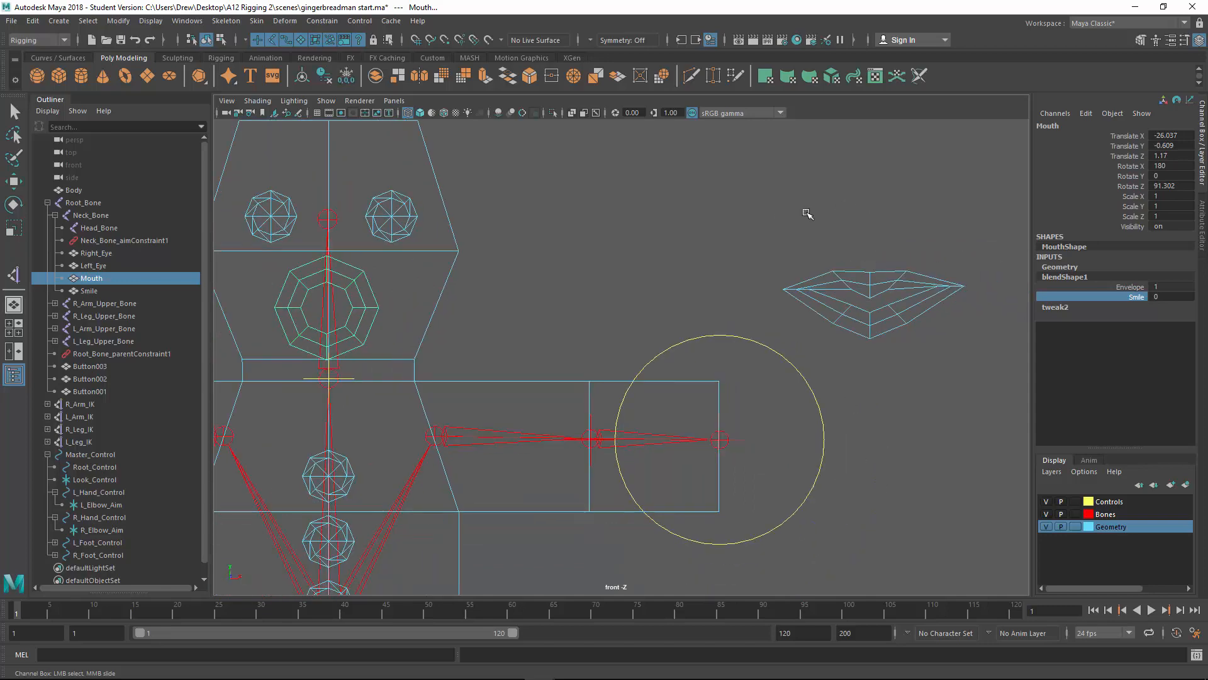
pyautogui.press('w')
pyautogui.click(90, 290)
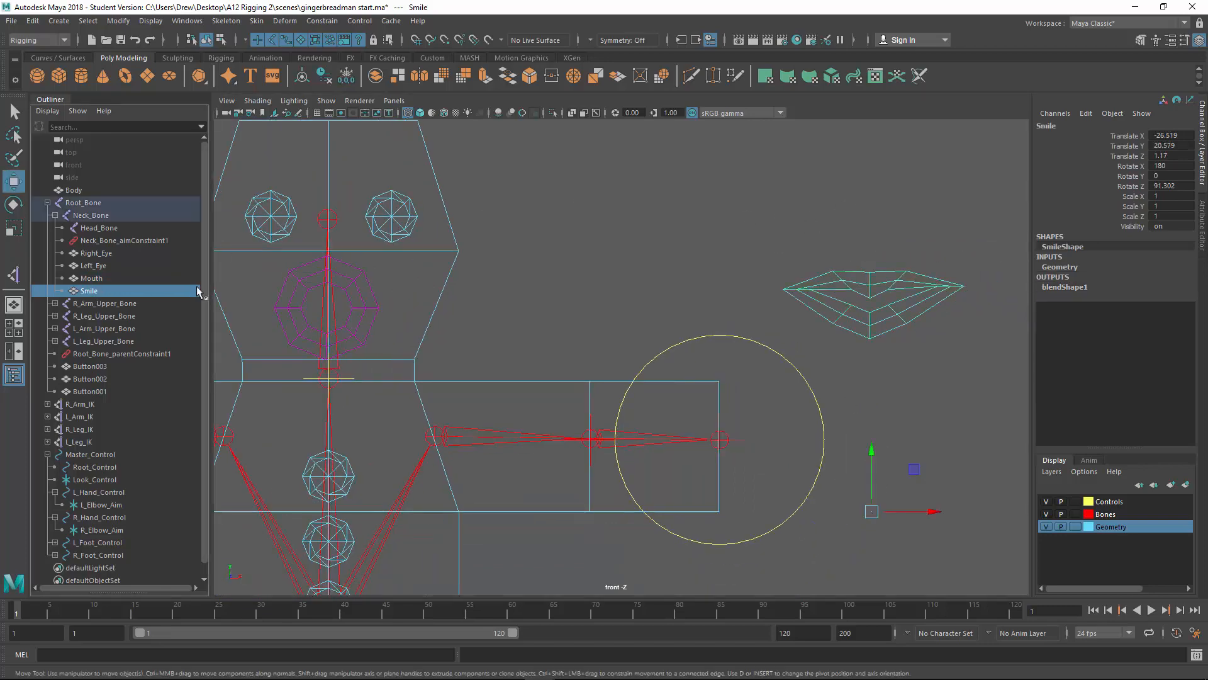
pyautogui.doubleClick(1157, 227)
pyautogui.write('off')
pyautogui.press('Return')
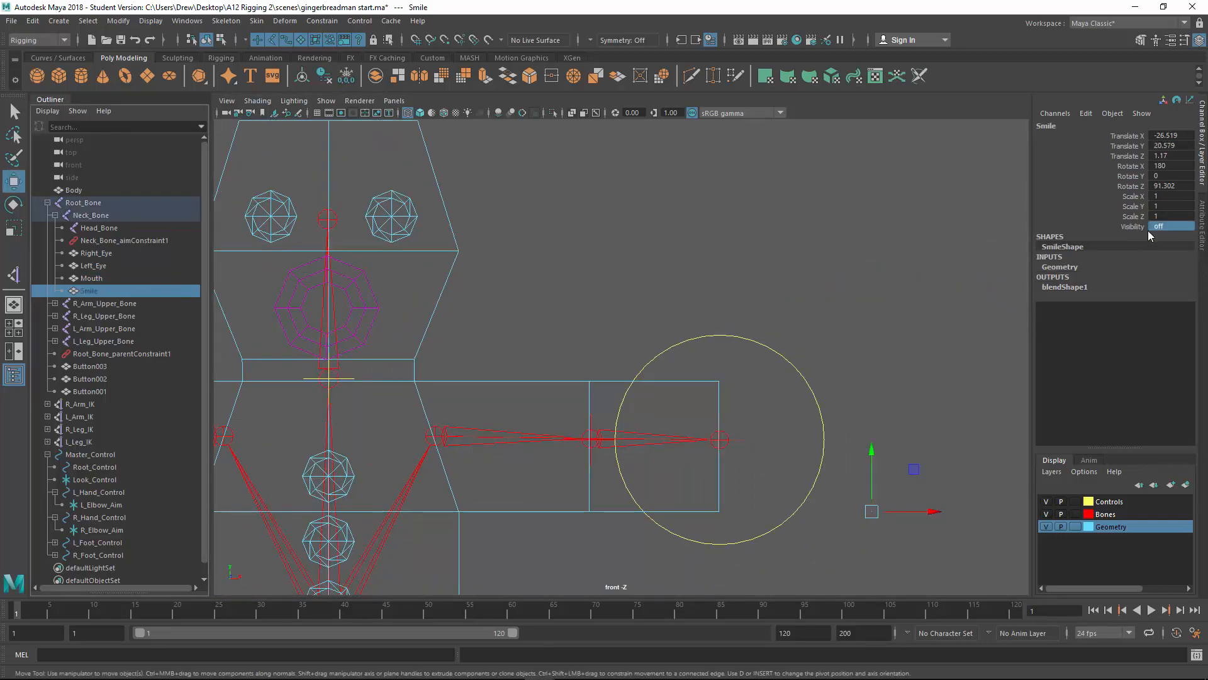
# - Hide the Smile object from the Outliner list
pyautogui.rightClick(95, 292)
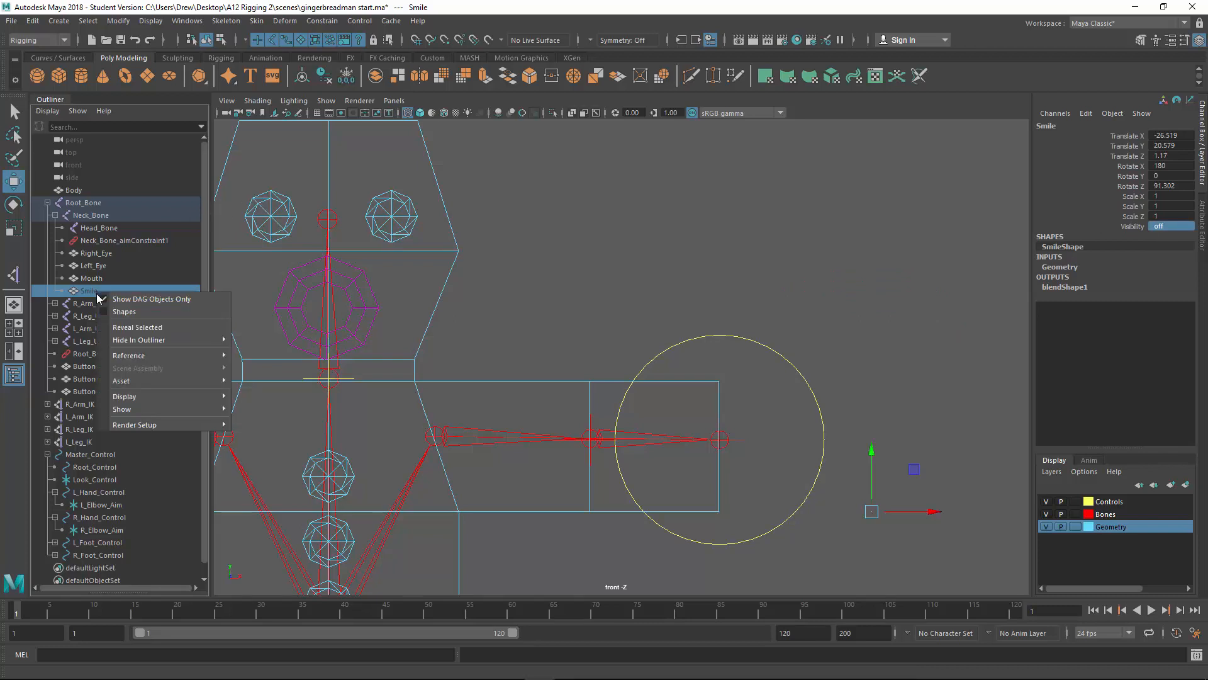
pyautogui.moveTo(167, 343)
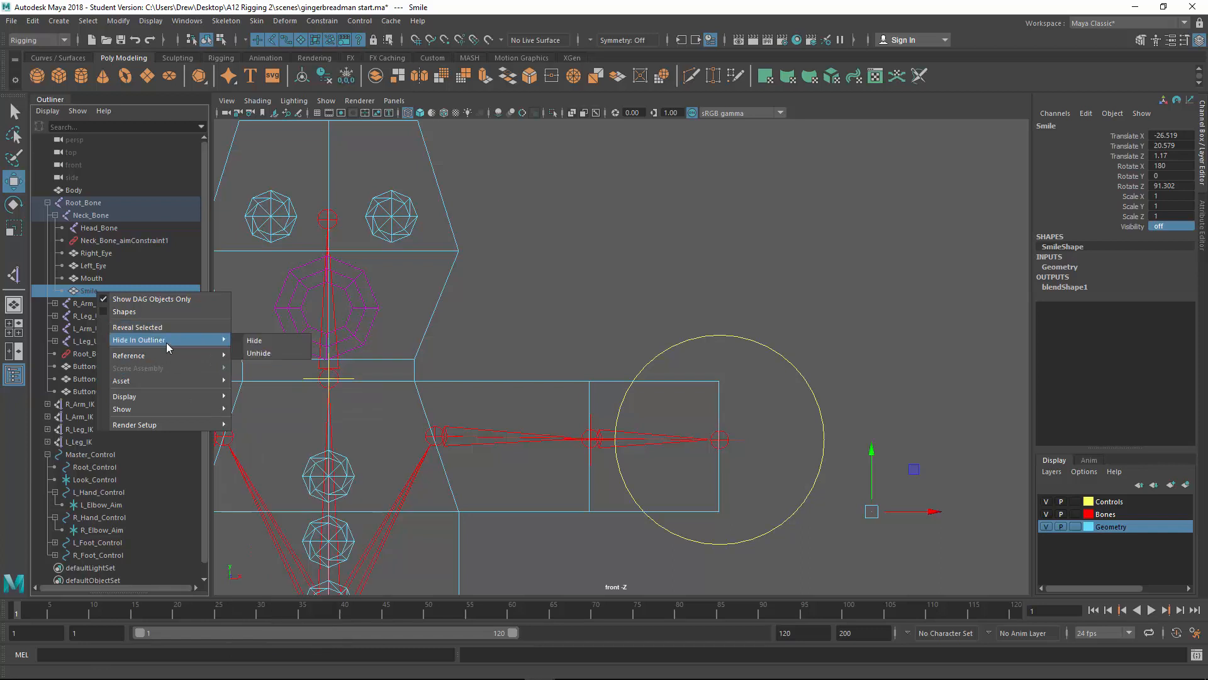
pyautogui.click(269, 339)
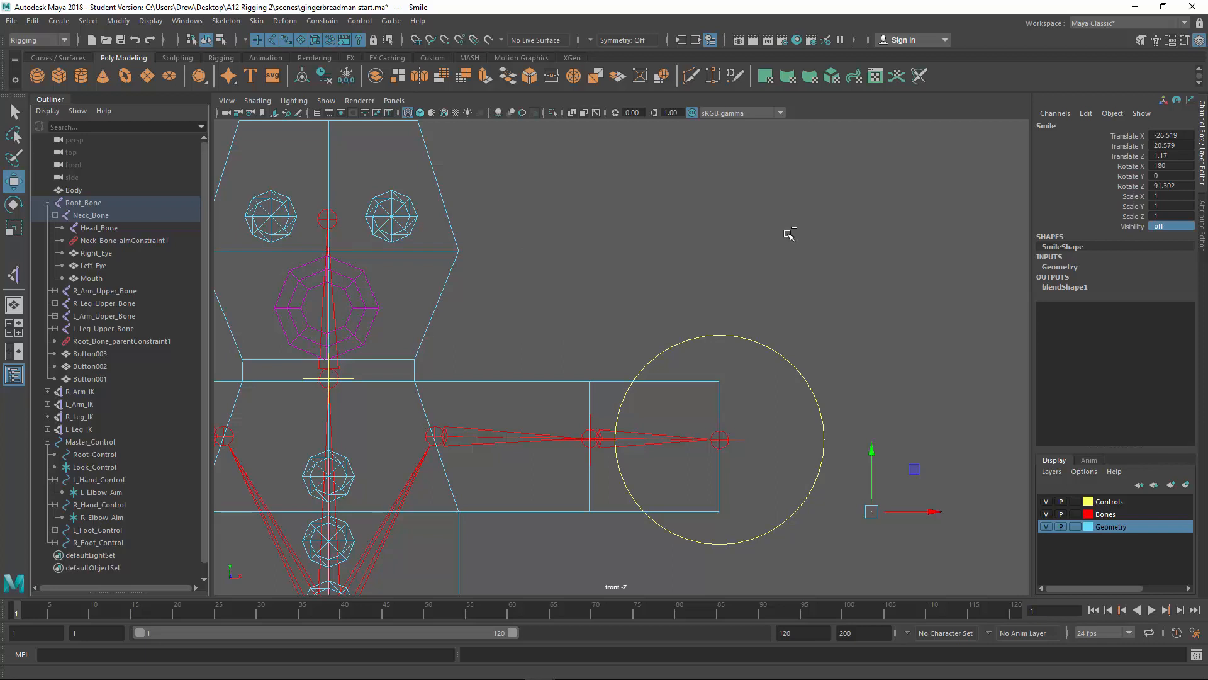
# - Clear the selection and show the full gingerbread rig in the perspective view
pyautogui.scroll(-2, 678, 246)
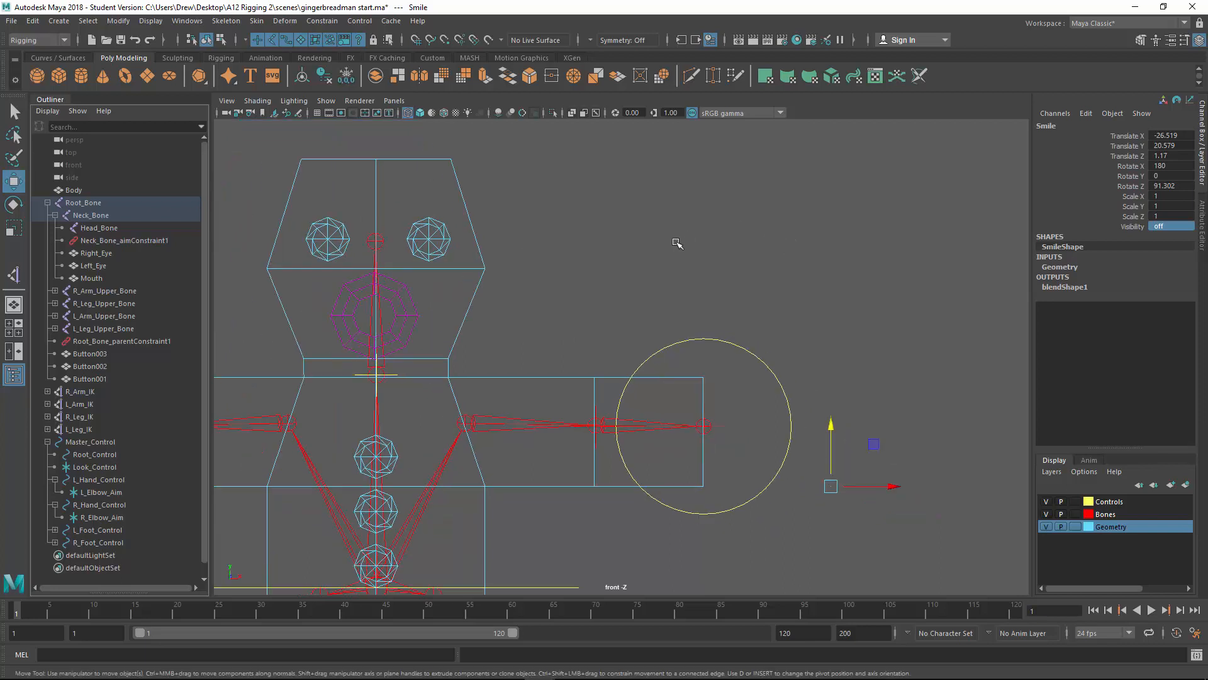
pyautogui.click(462, 300)
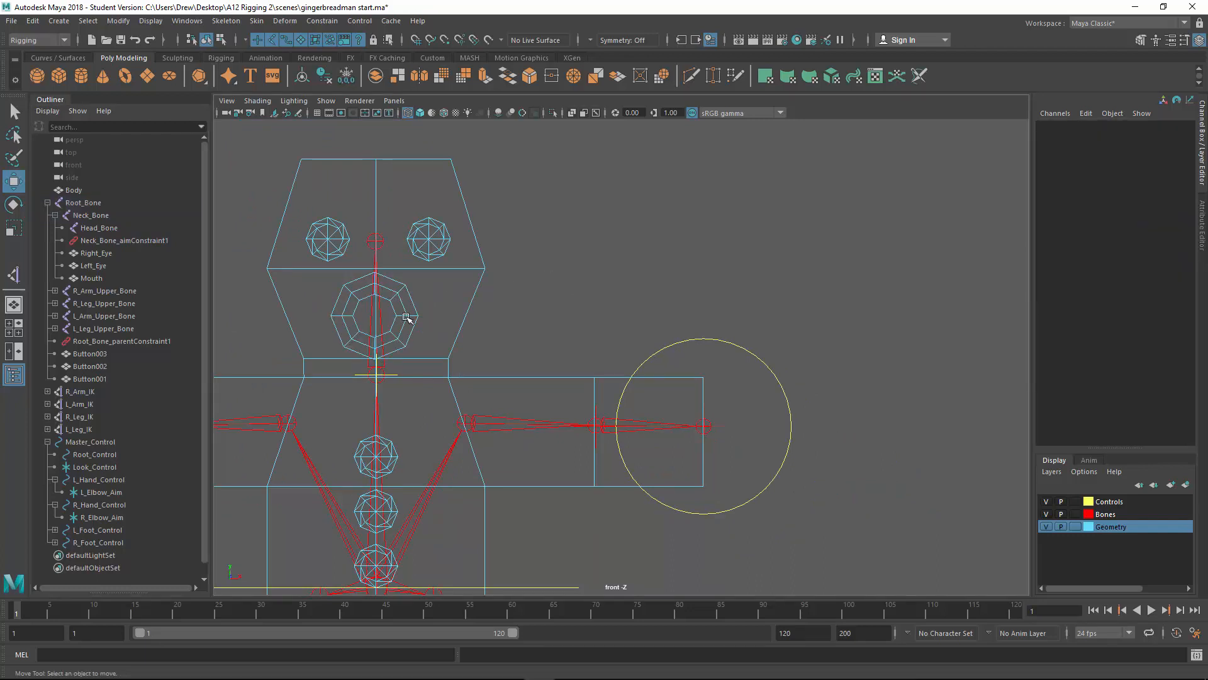
pyautogui.scroll(-2, 564, 296)
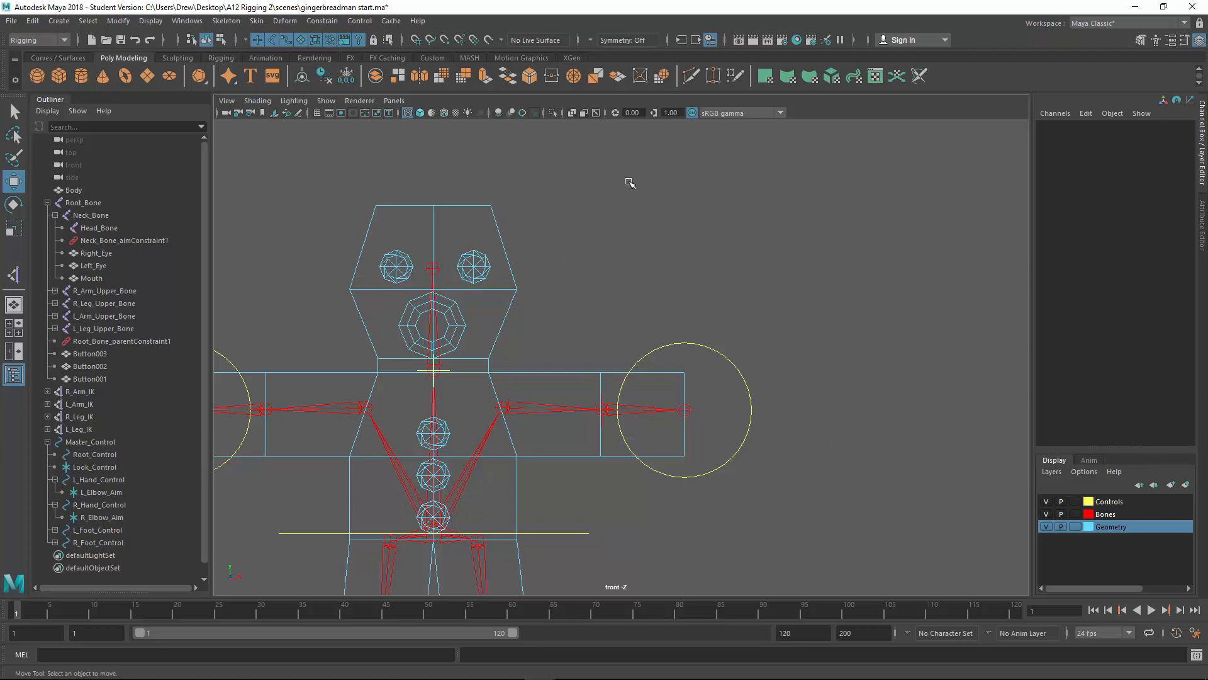
pyautogui.click(398, 106)
pyautogui.moveTo(446, 116)
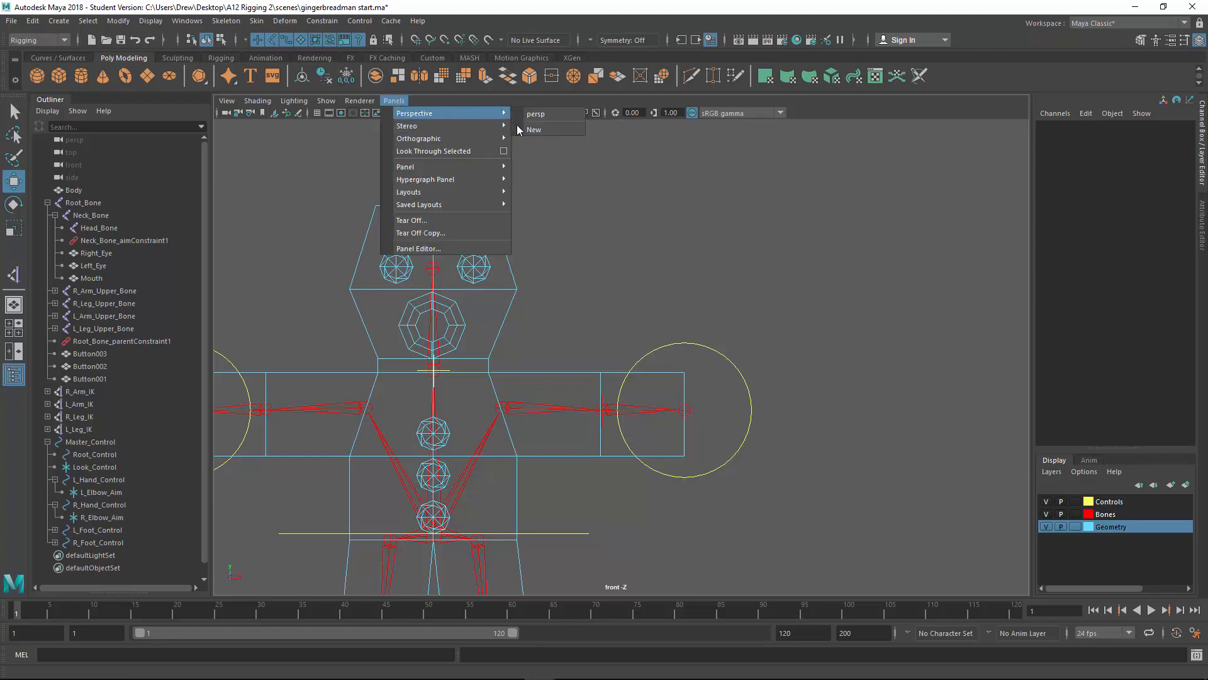
pyautogui.click(533, 118)
pyautogui.keyDown('alt'); pyautogui.moveTo(725, 488); pyautogui.dragTo(748, 489, button='right'); pyautogui.keyUp('alt')
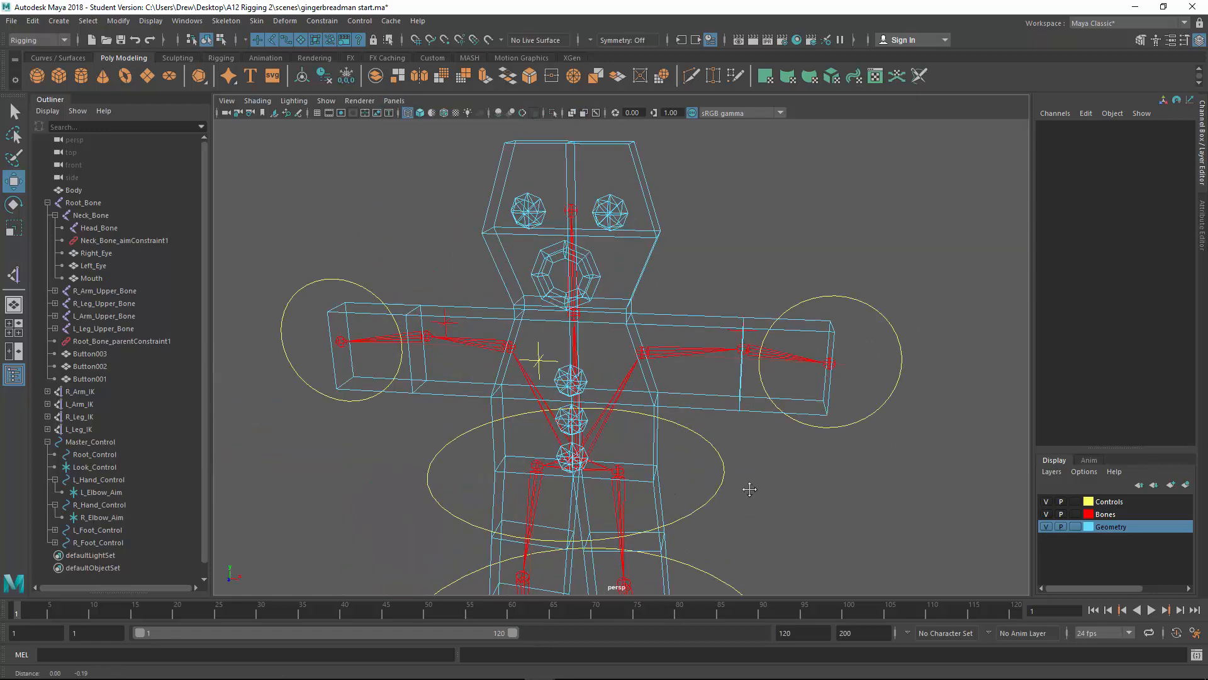
pyautogui.keyDown('alt'); pyautogui.moveTo(749, 489); pyautogui.dragTo(730, 378, button='middle'); pyautogui.keyUp('alt')
pyautogui.keyDown('alt'); pyautogui.moveTo(730, 378); pyautogui.dragTo(688, 499, button='right'); pyautogui.keyUp('alt')
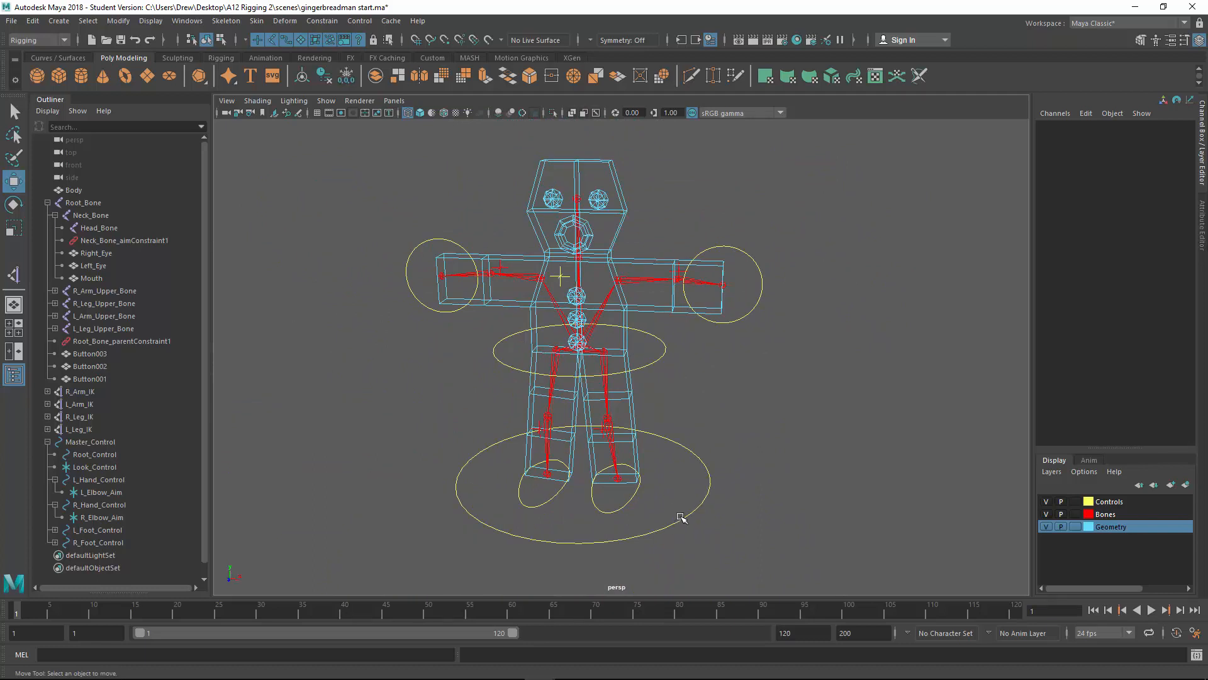
# - Add a keyable float attribute named Smile to Master_Control
pyautogui.click(681, 521)
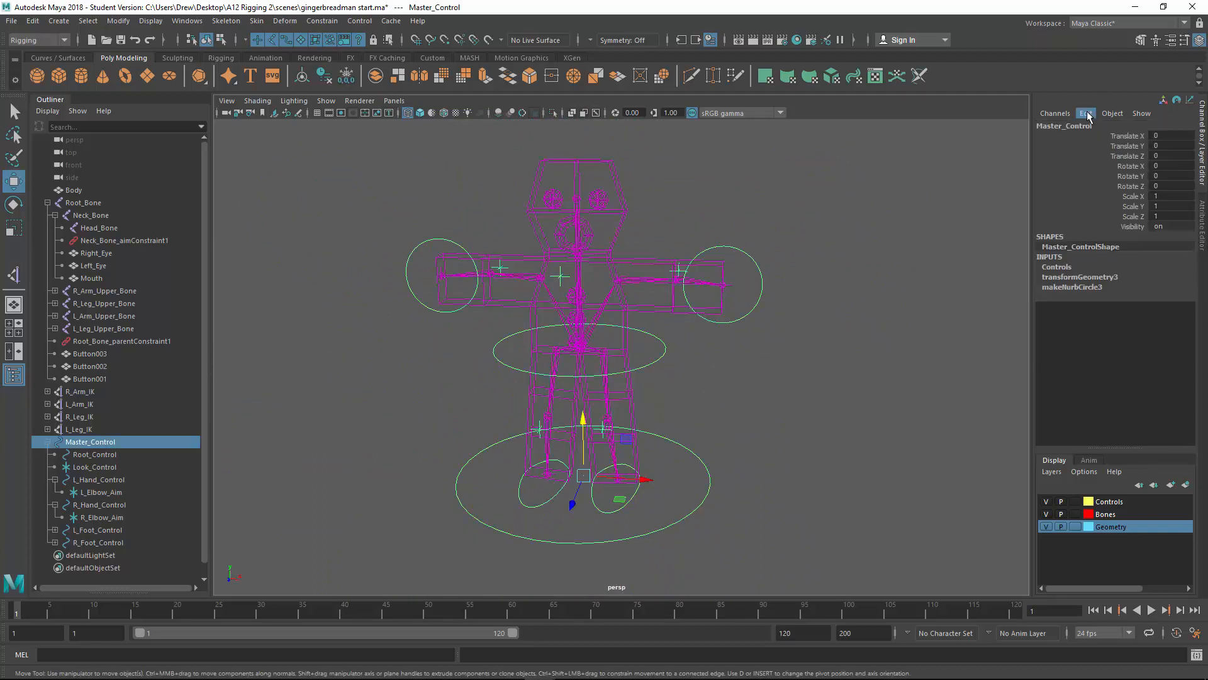
pyautogui.click(1087, 114)
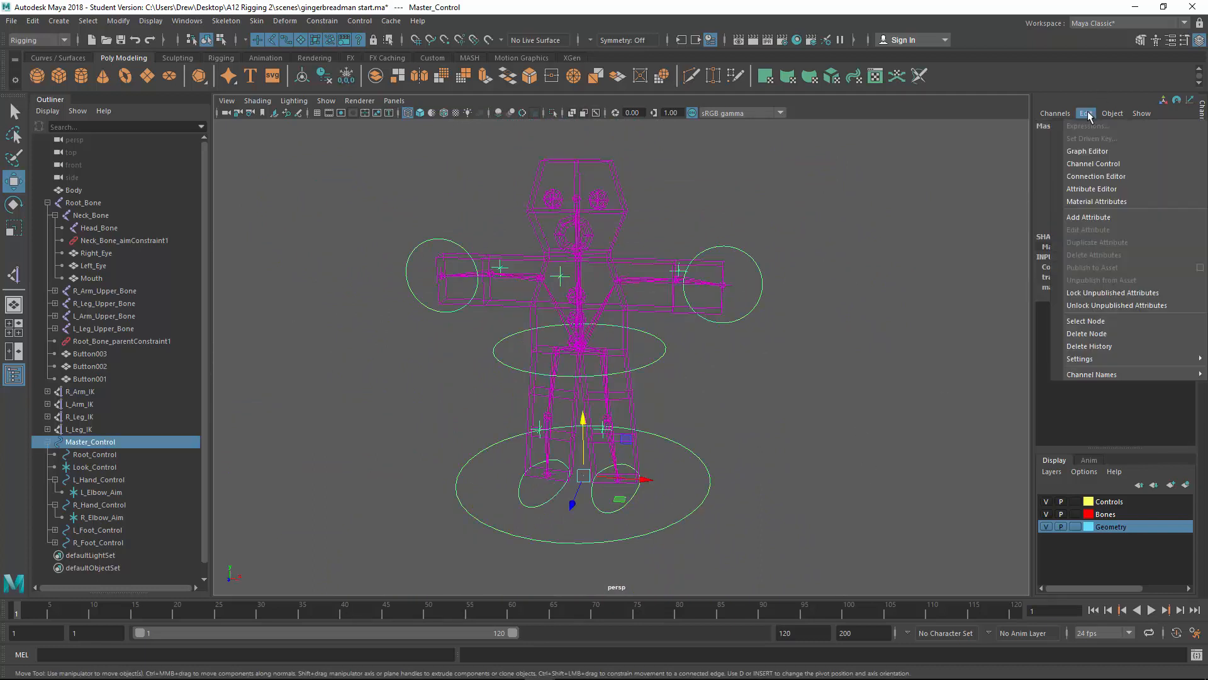
pyautogui.click(1089, 217)
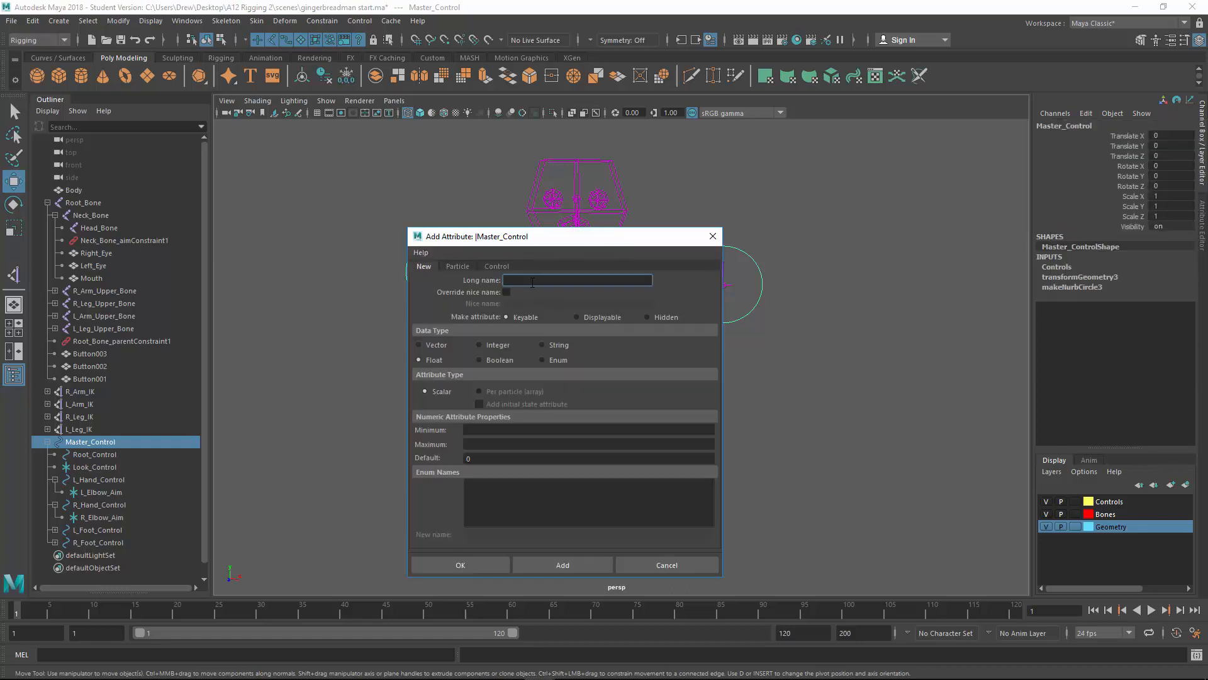
pyautogui.write('Smile')
pyautogui.press('Tab')
pyautogui.click(473, 563)
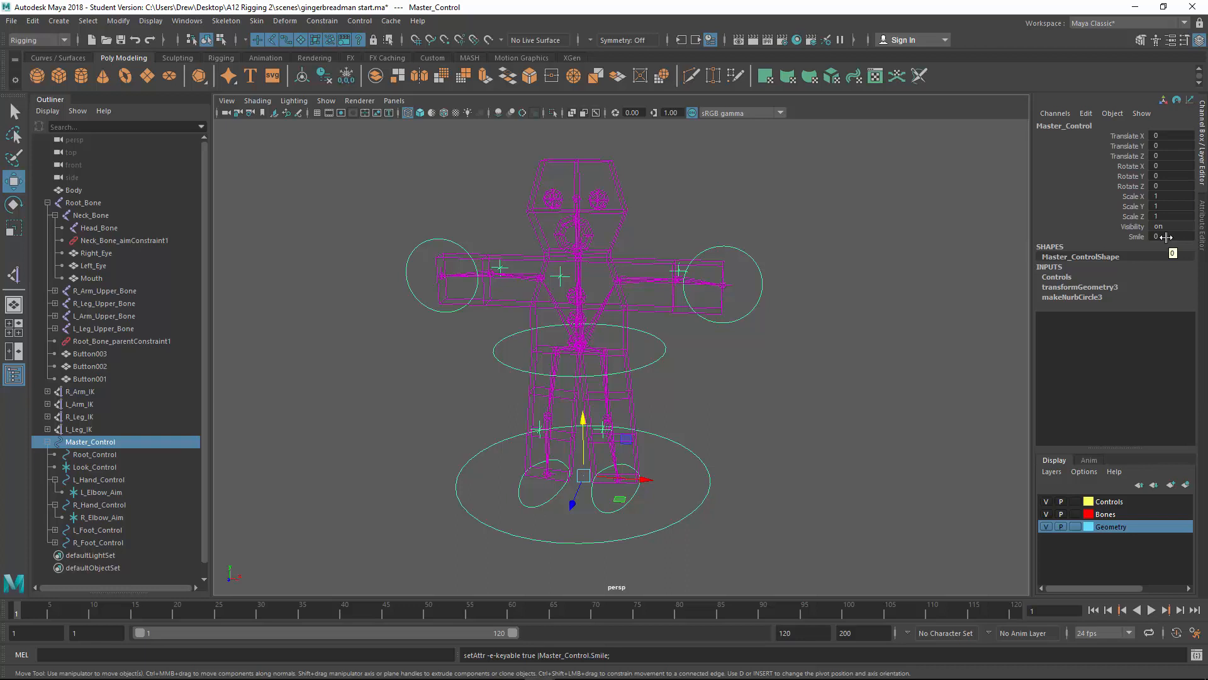
# - Open the Connection Editor with Master_Control as the source and choose its Smile attribute as the output
pyautogui.click(192, 22)
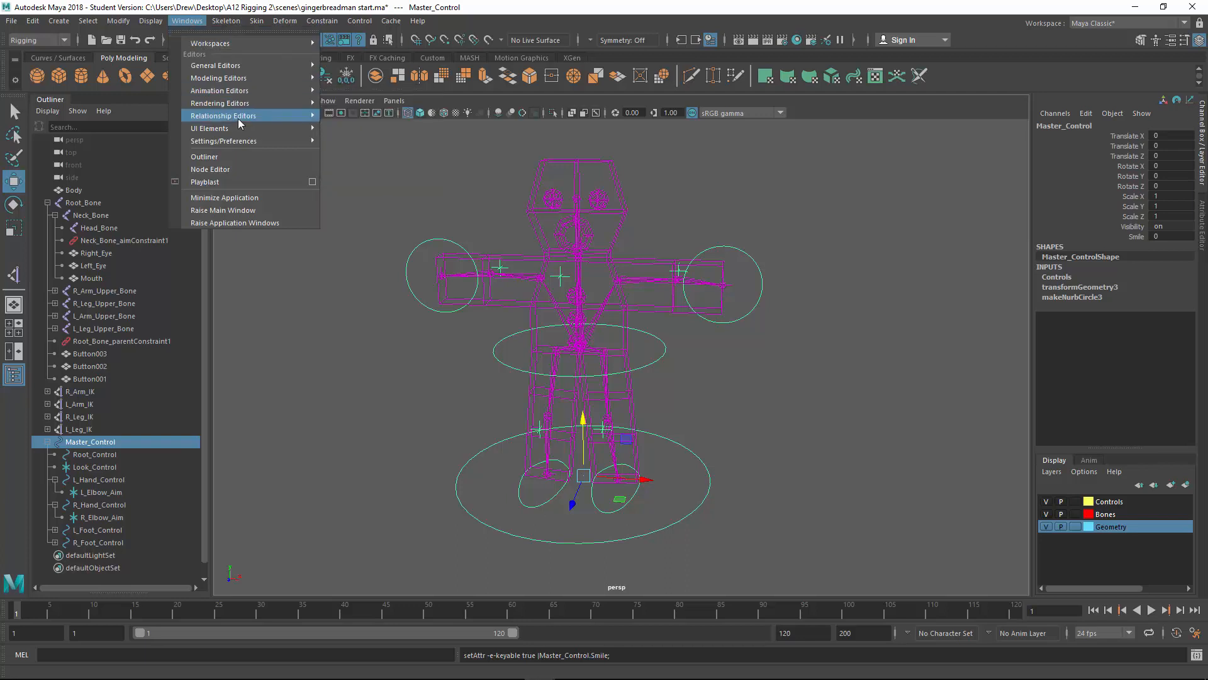
pyautogui.moveTo(239, 122)
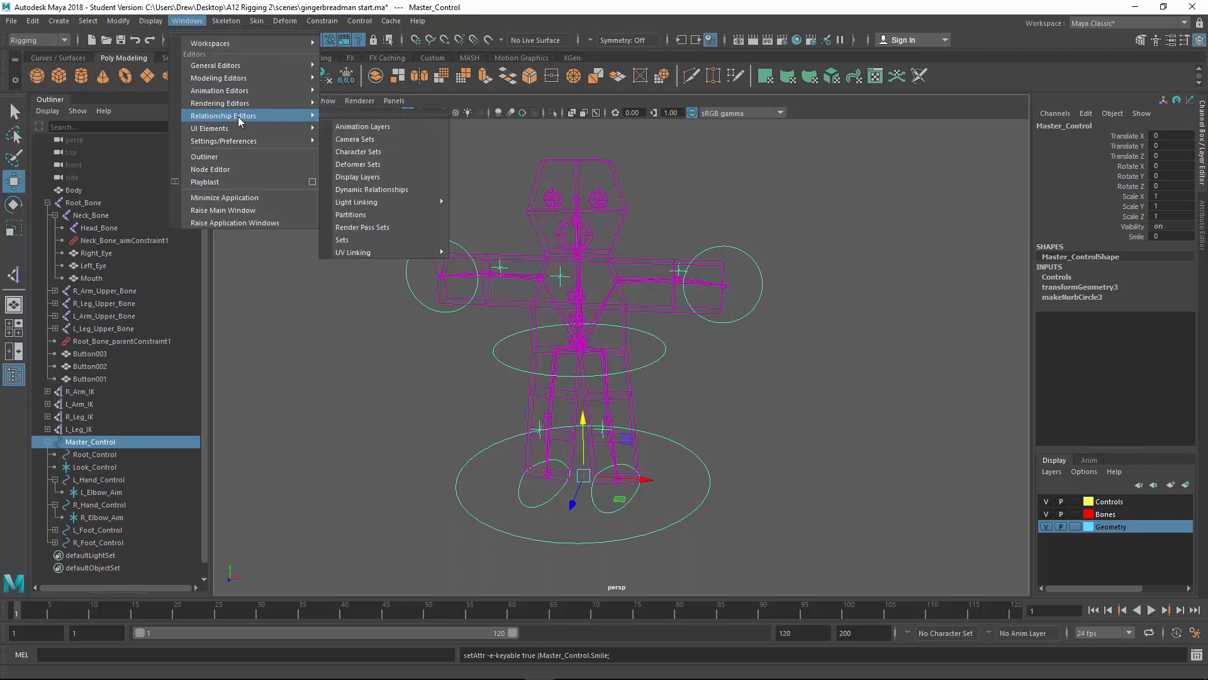
pyautogui.moveTo(245, 84)
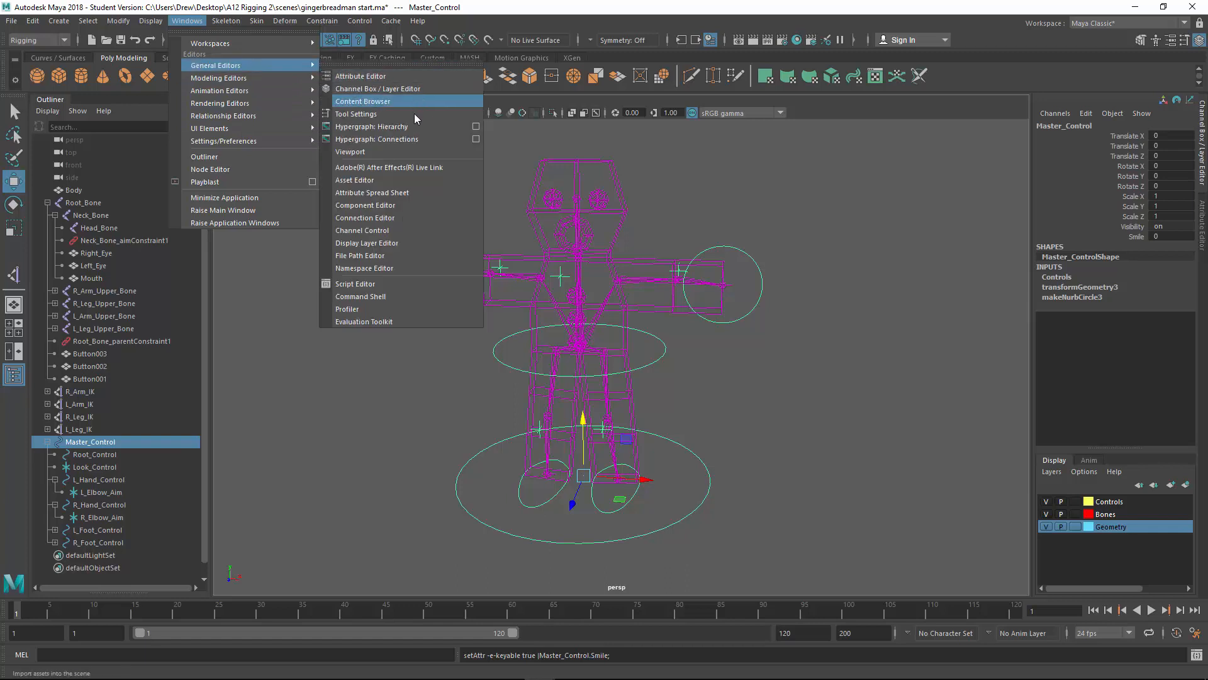
pyautogui.click(368, 218)
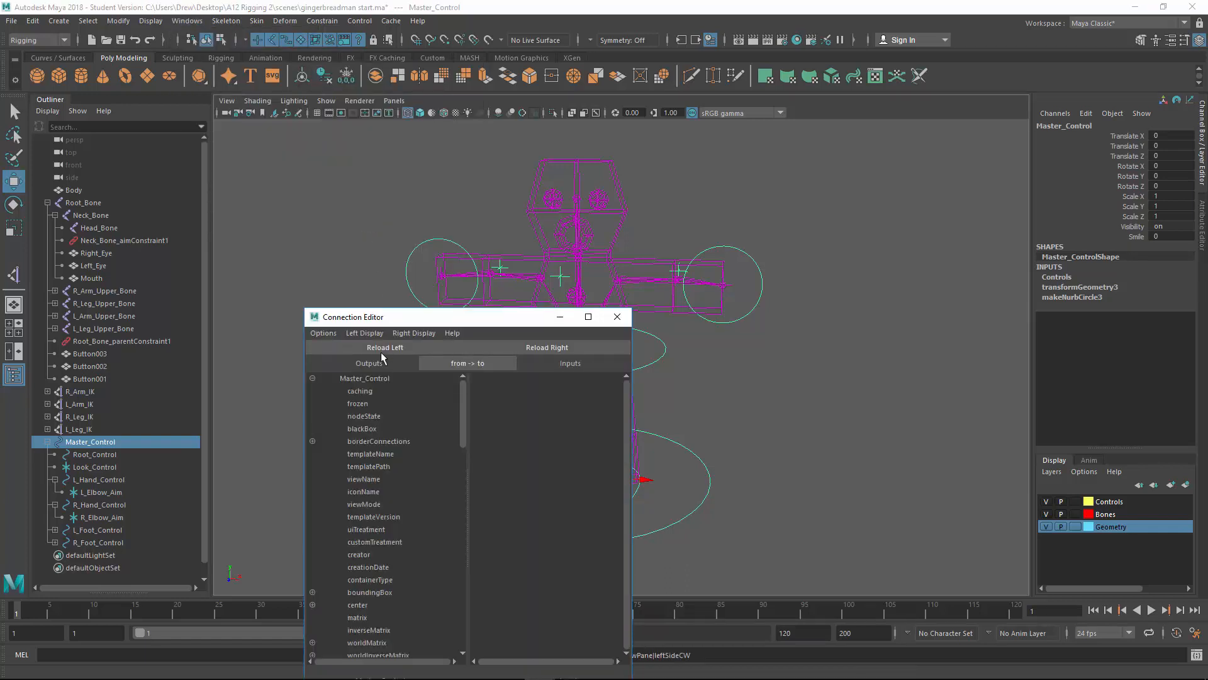
pyautogui.moveTo(378, 317); pyautogui.dragTo(315, 194)
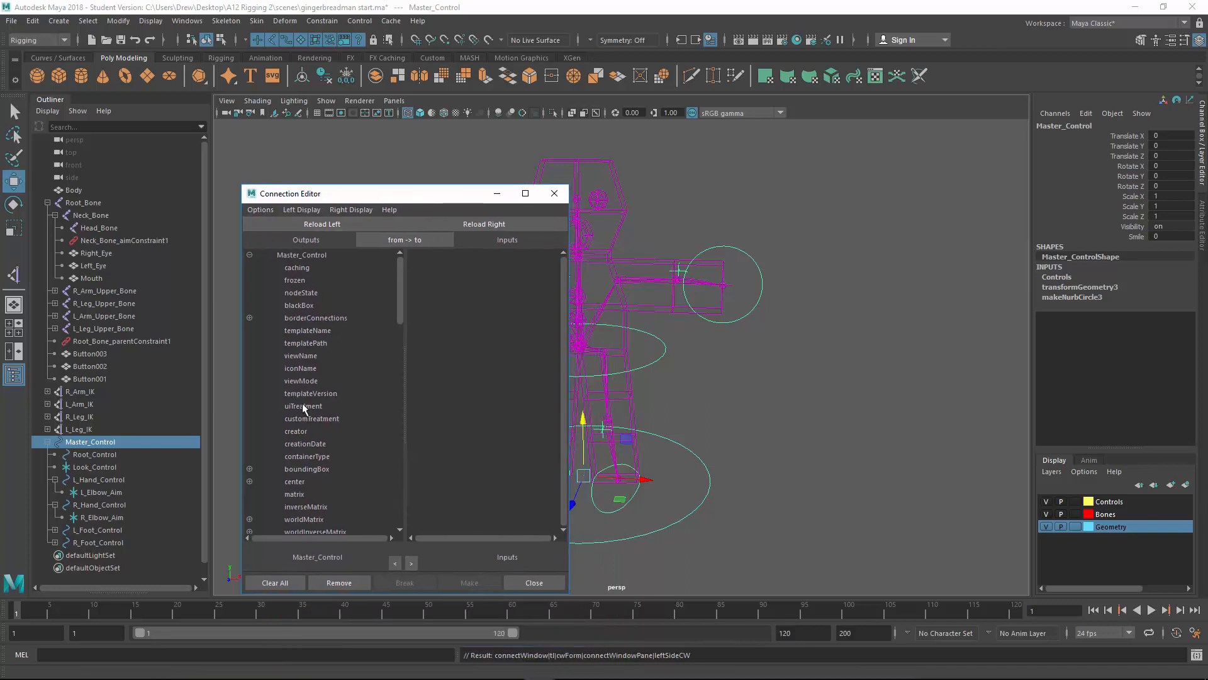
pyautogui.scroll(-20, 303, 408)
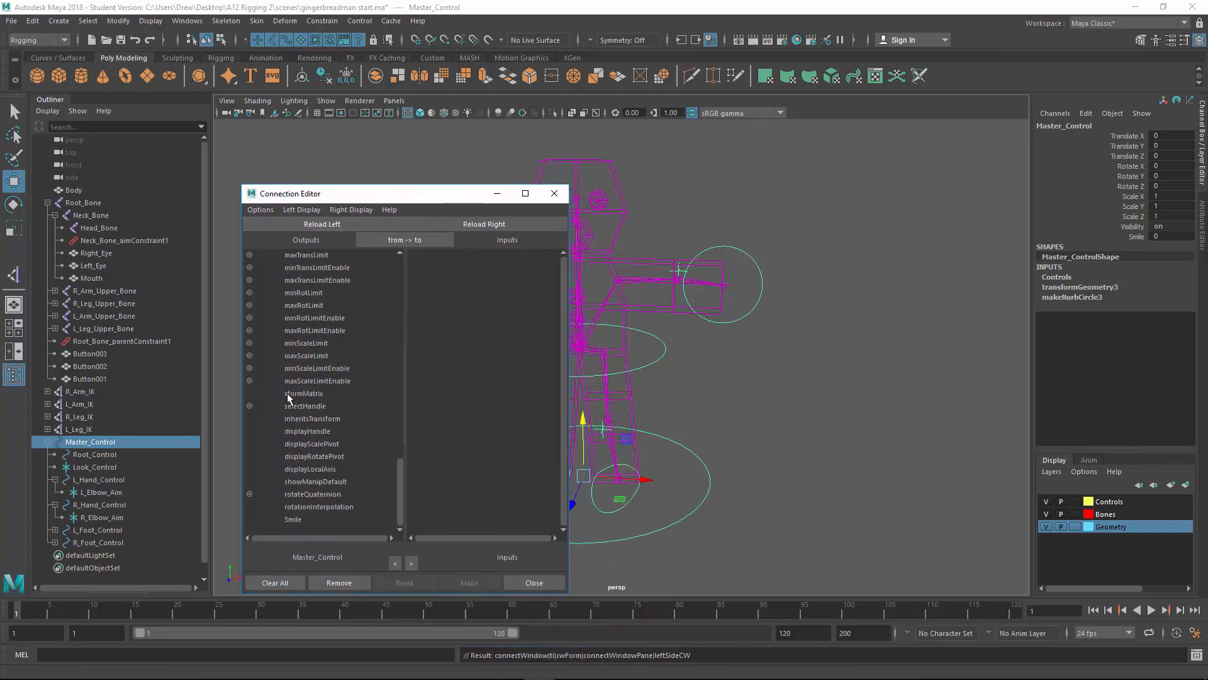
pyautogui.click(293, 518)
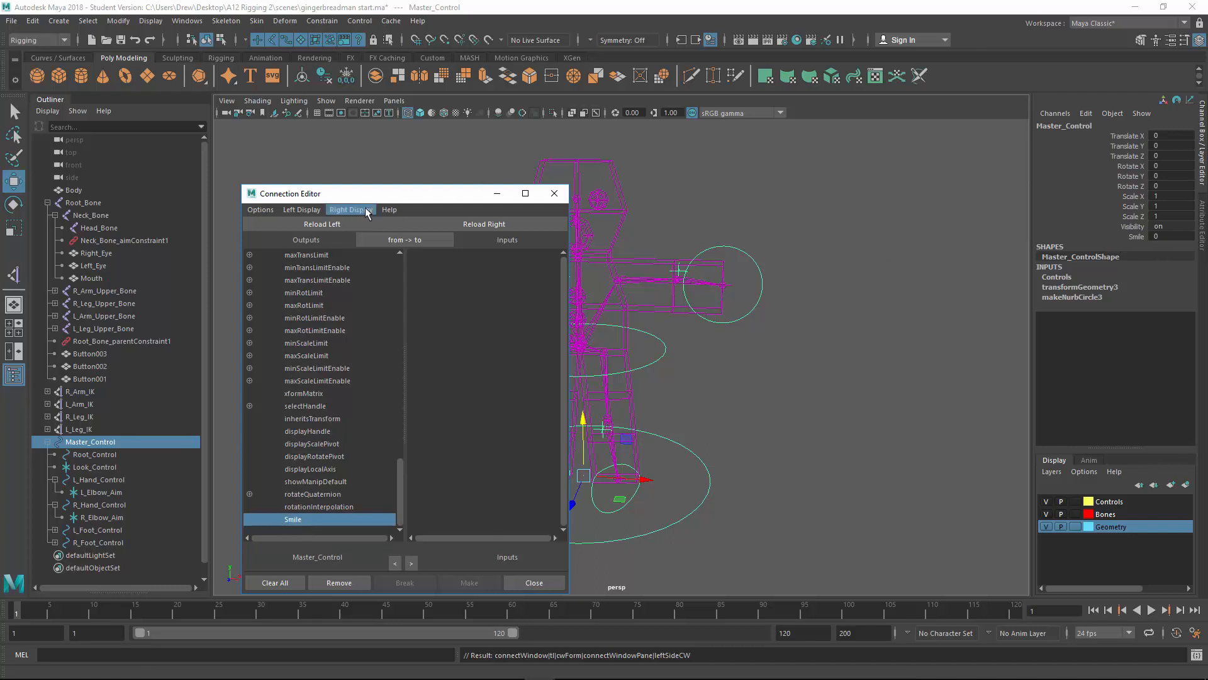
pyautogui.moveTo(376, 200); pyautogui.dragTo(339, 182)
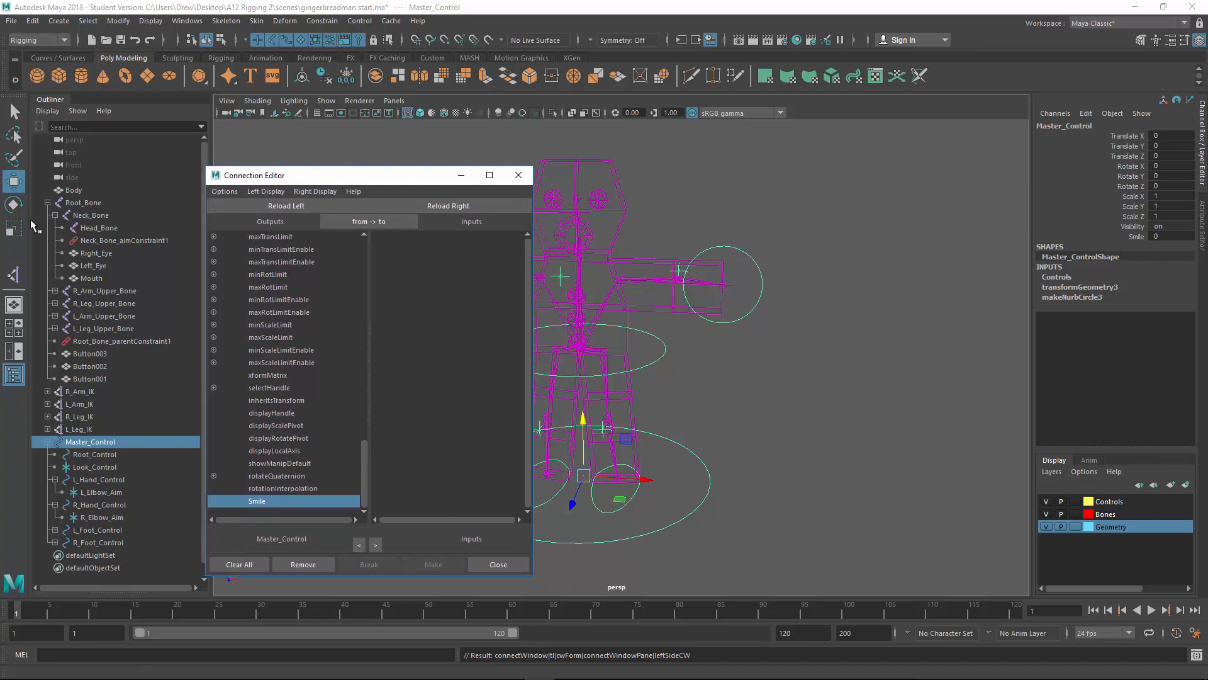
# - Load Mouth's blendShape1 as the connection target, connect Master_Control's Smile to its Smile weight, and close the editor
pyautogui.click(92, 278)
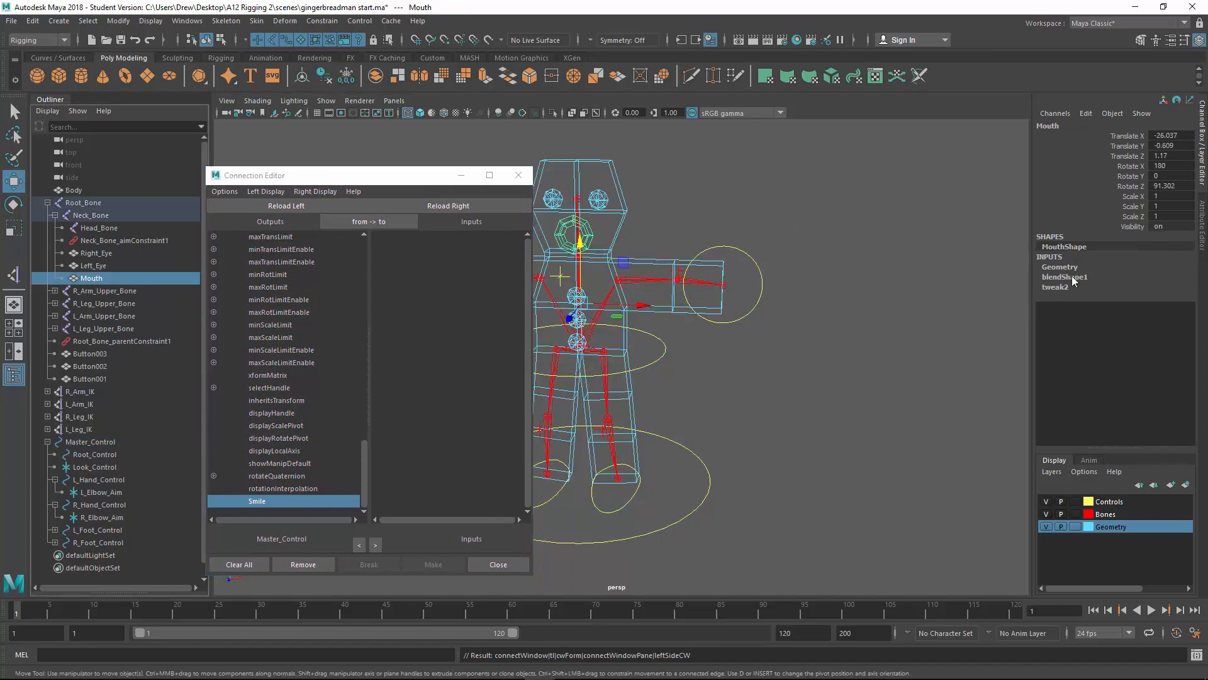
pyautogui.click(1053, 277)
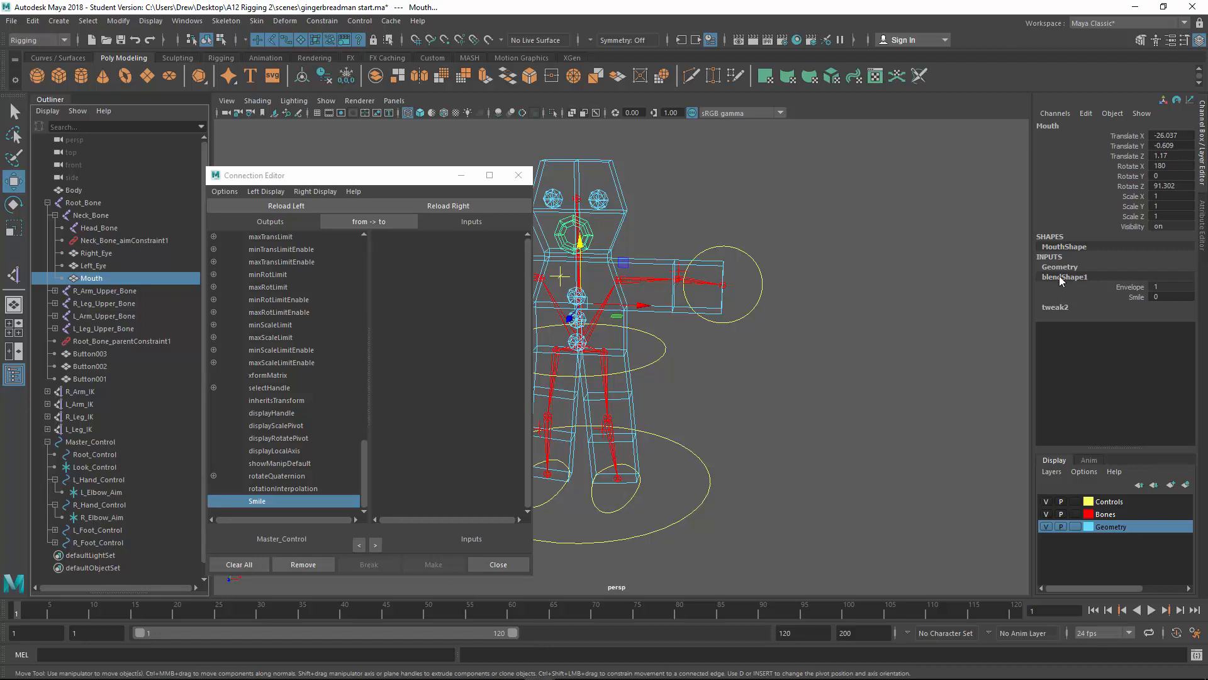
pyautogui.click(457, 207)
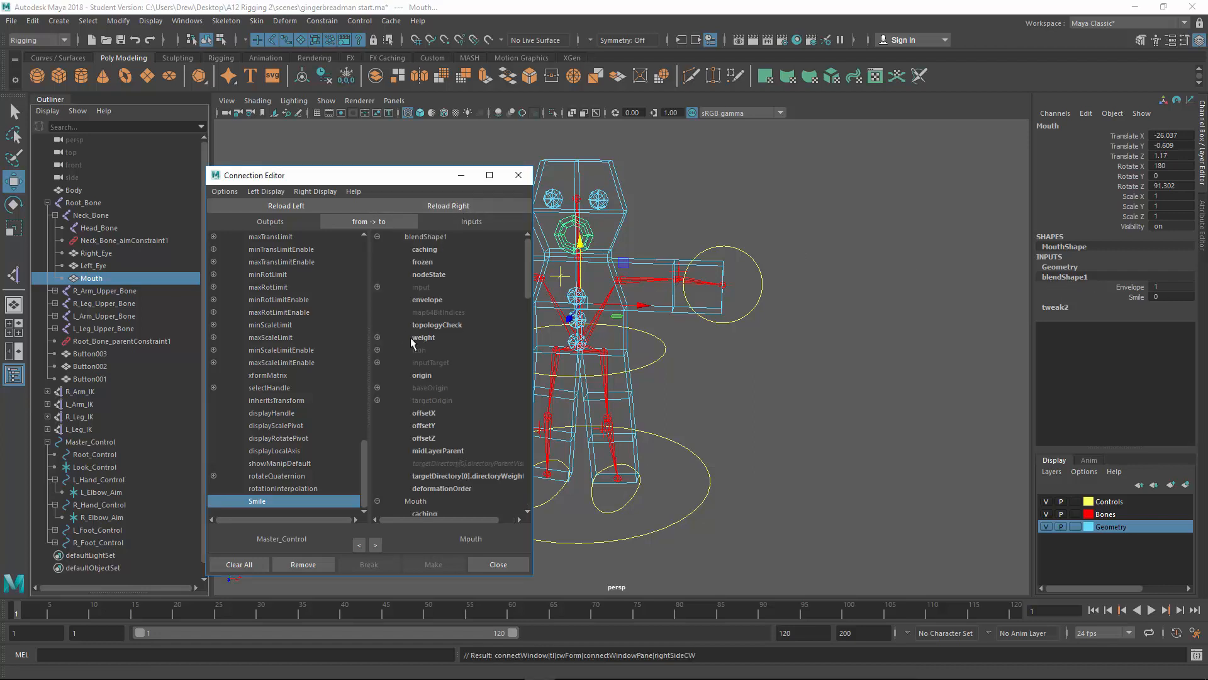
pyautogui.click(377, 337)
pyautogui.click(428, 351)
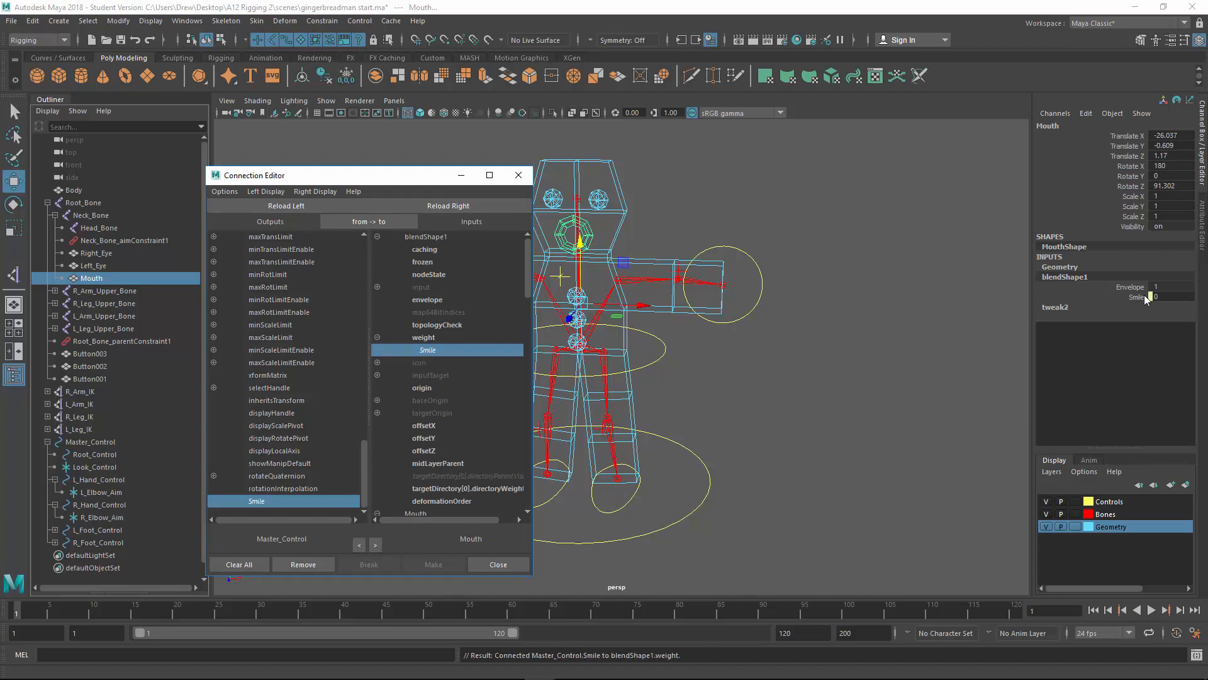
pyautogui.click(522, 178)
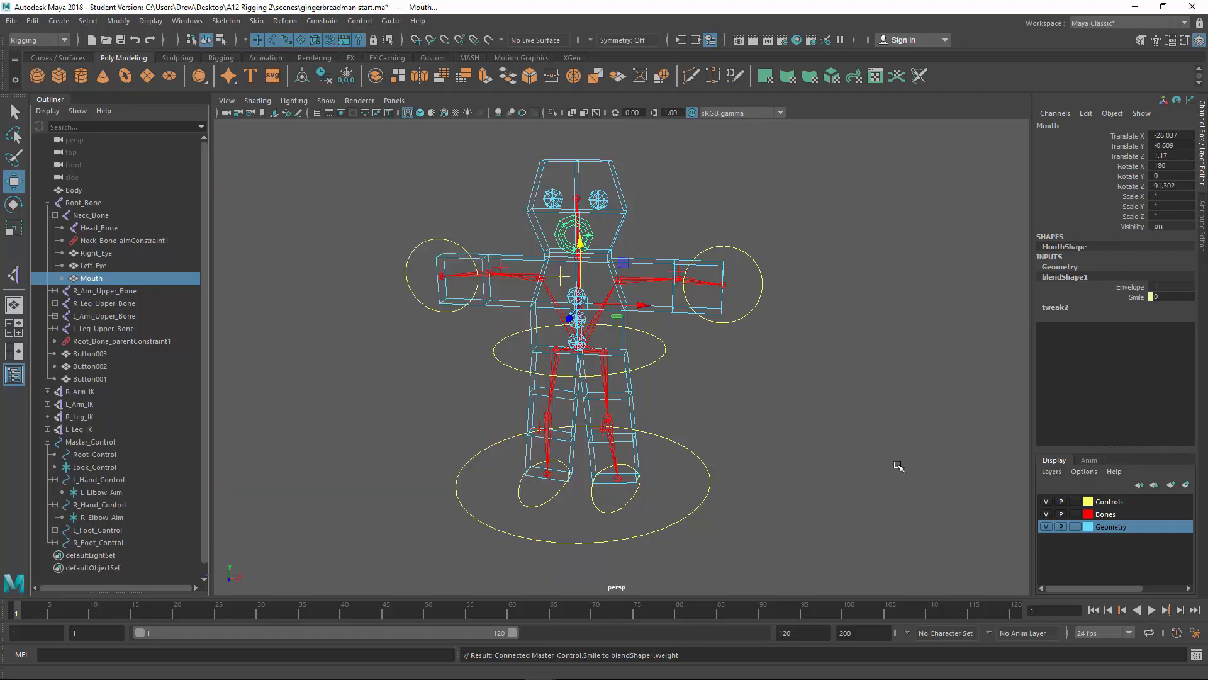
# - Test Master_Control's Smile attribute by sliding its value, undo the change, and clear the selection
pyautogui.click(666, 532)
pyautogui.click(1136, 237)
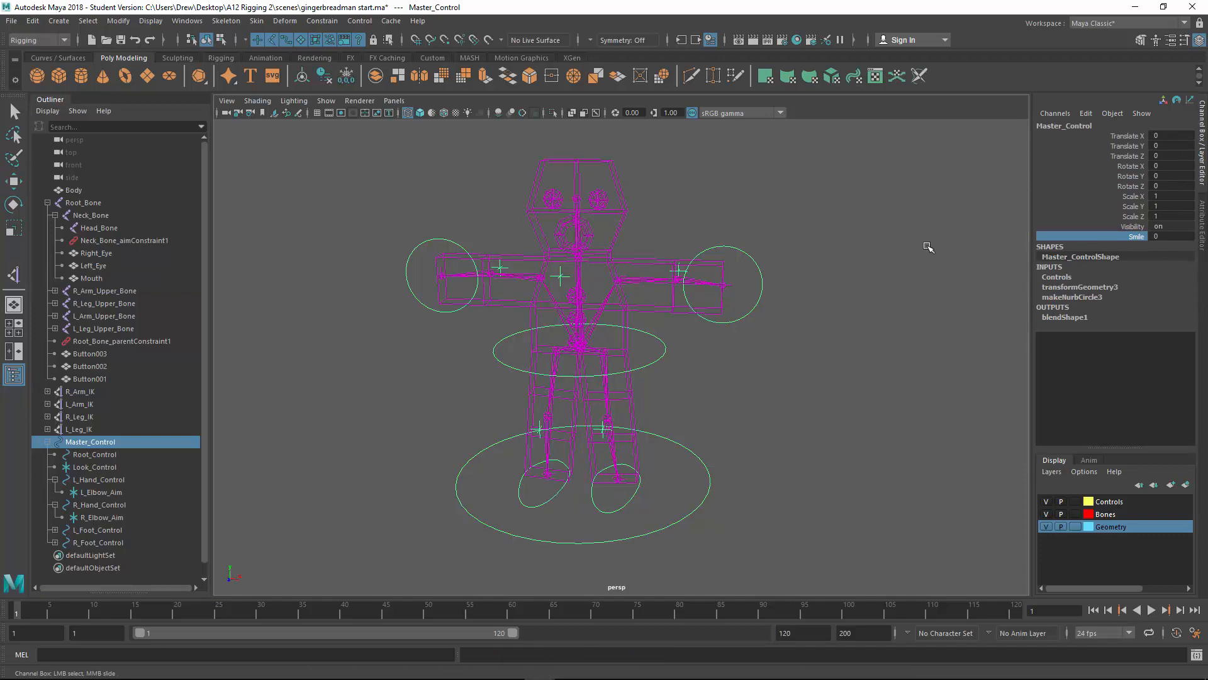
pyautogui.moveTo(928, 247)
pyautogui.mouseDown(button='middle')
pyautogui.moveTo(945, 245)
pyautogui.moveTo(910, 246)
pyautogui.mouseUp(button='middle')
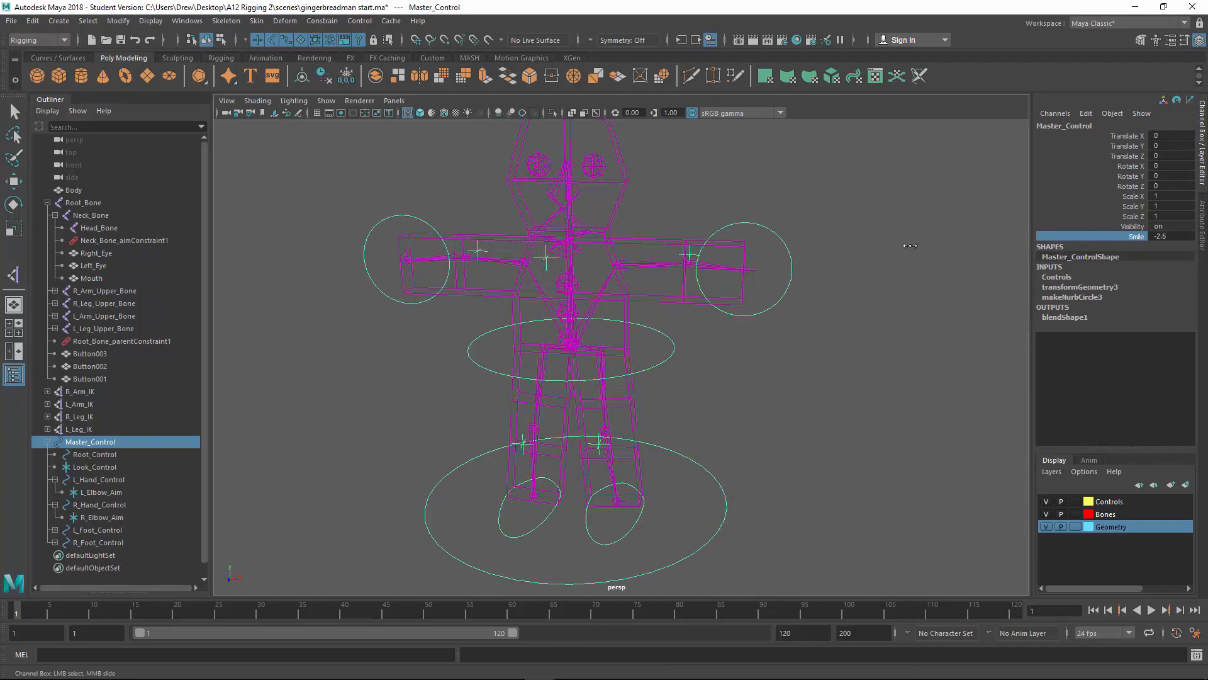
pyautogui.hotkey('ctrl', 'z')
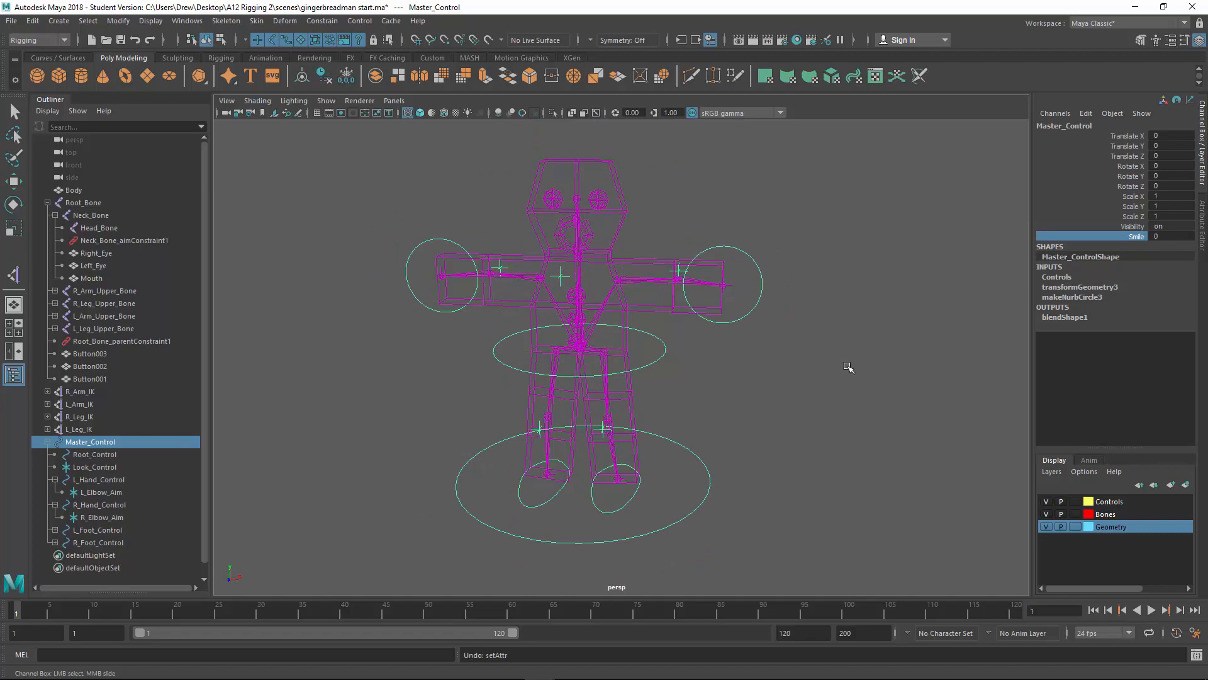
pyautogui.click(848, 367)
# - Render the current frame from an angled perspective view to examine the unsmoothed gingerbread man, and close the render window
pyautogui.keyDown('alt'); pyautogui.moveTo(795, 385); pyautogui.dragTo(852, 380); pyautogui.keyUp('alt')
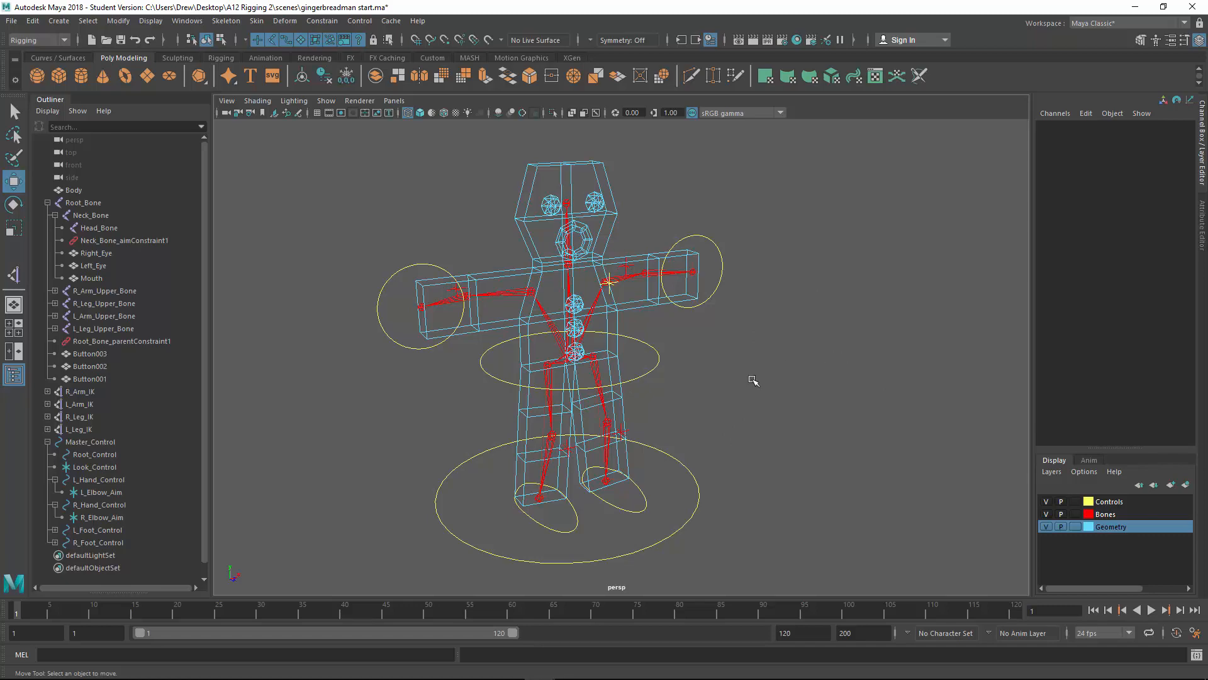
pyautogui.click(752, 41)
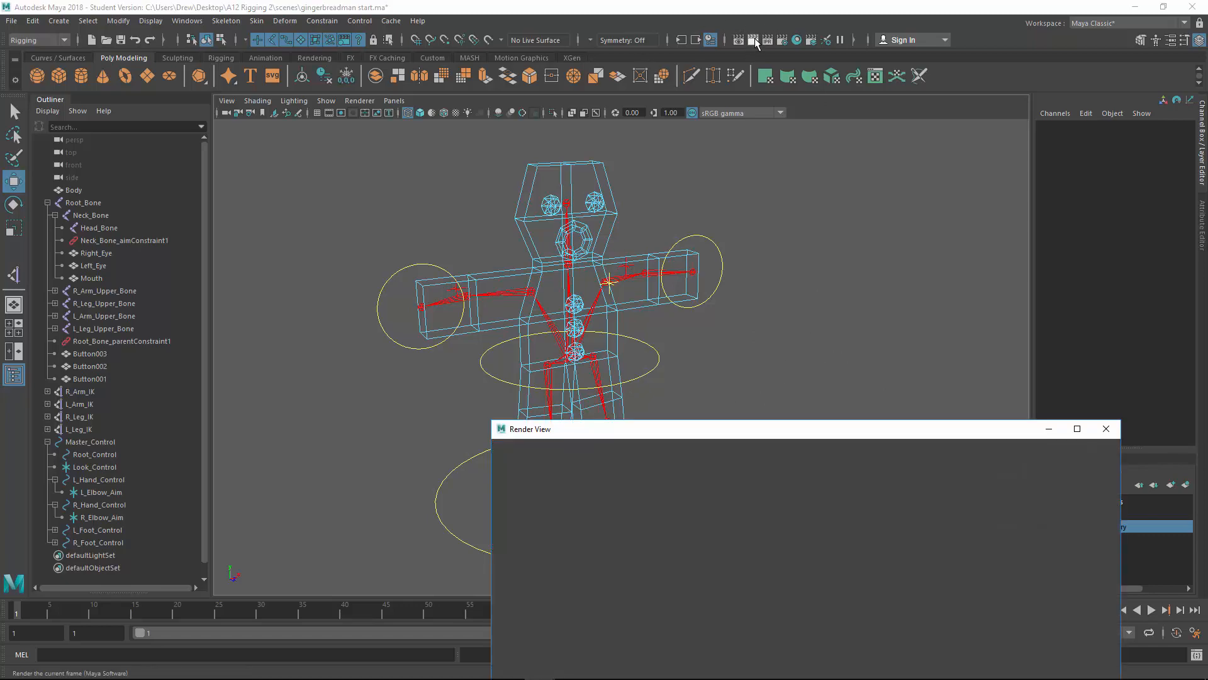
pyautogui.moveTo(765, 435); pyautogui.dragTo(685, 241)
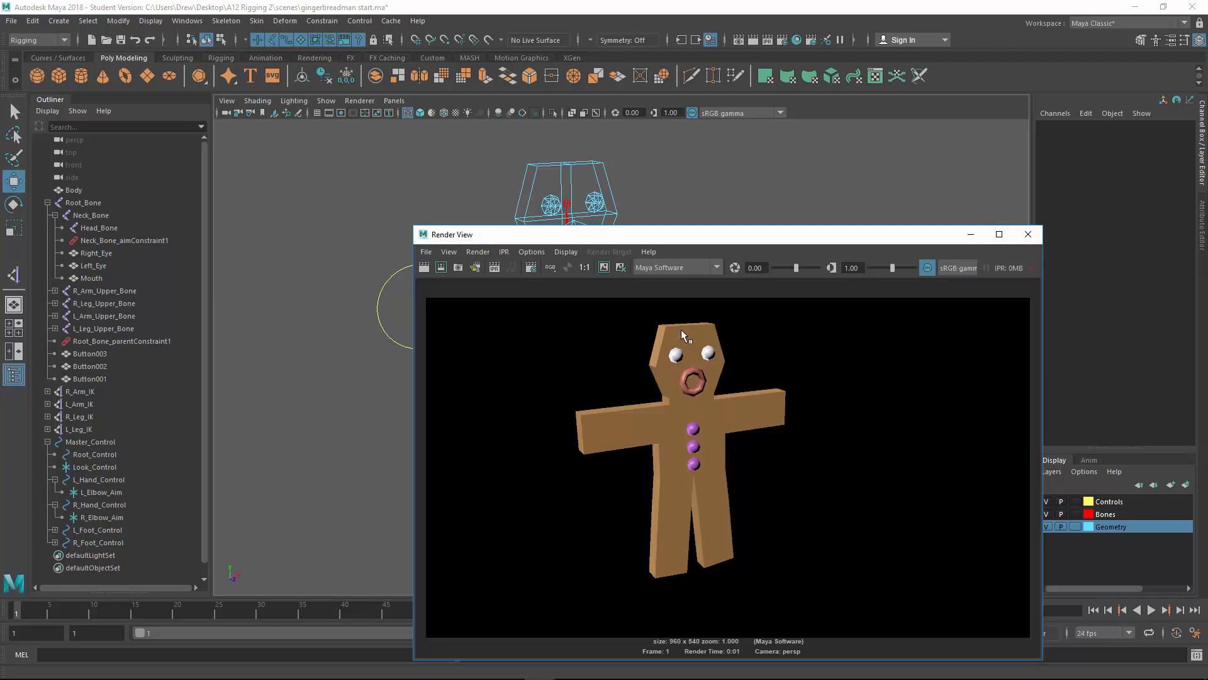
pyautogui.click(1028, 236)
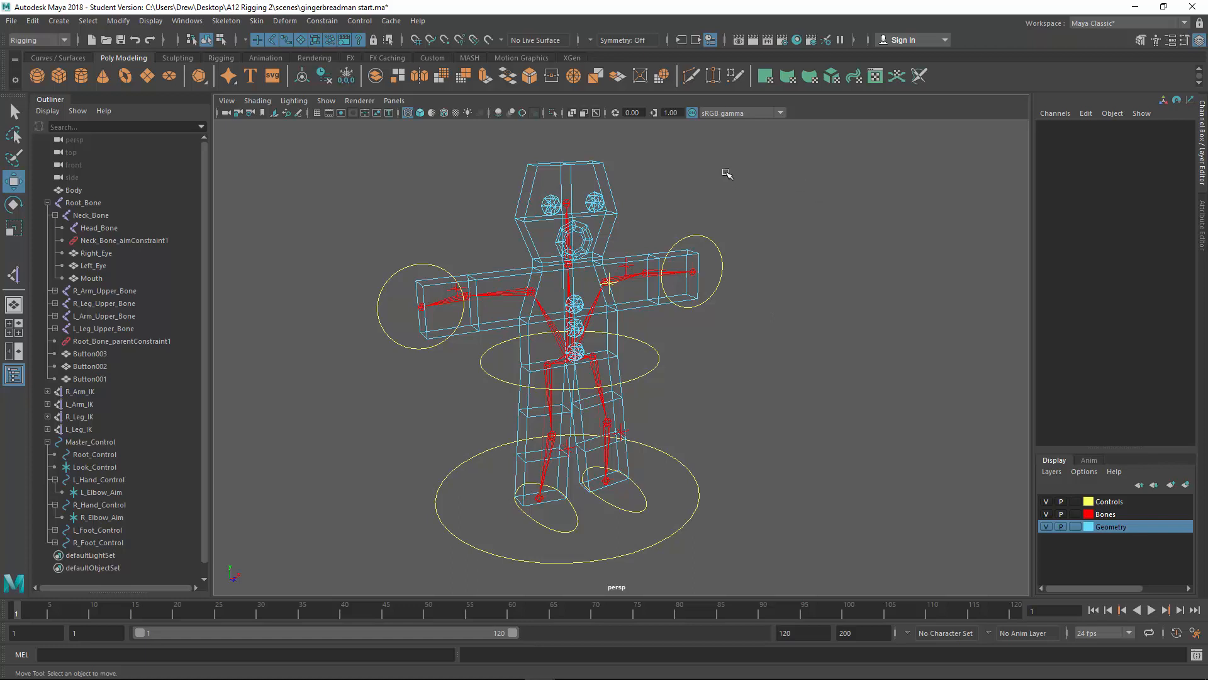
# - Select Body, both eyes, Mouth and the three buttons, and display them shaded with smooth mesh preview
pyautogui.click(77, 190)
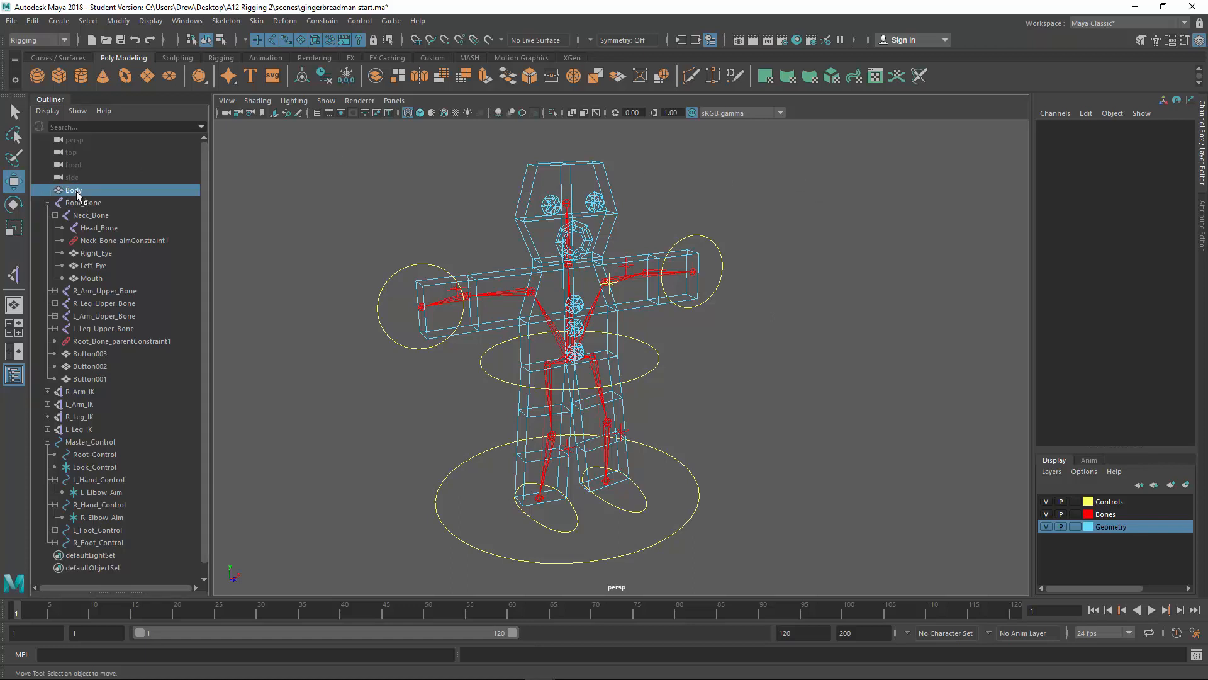
pyautogui.click(97, 380)
pyautogui.keyDown('ctrl'); pyautogui.click(90, 366); pyautogui.keyUp('ctrl')
pyautogui.keyDown('ctrl'); pyautogui.click(90, 353); pyautogui.keyUp('ctrl')
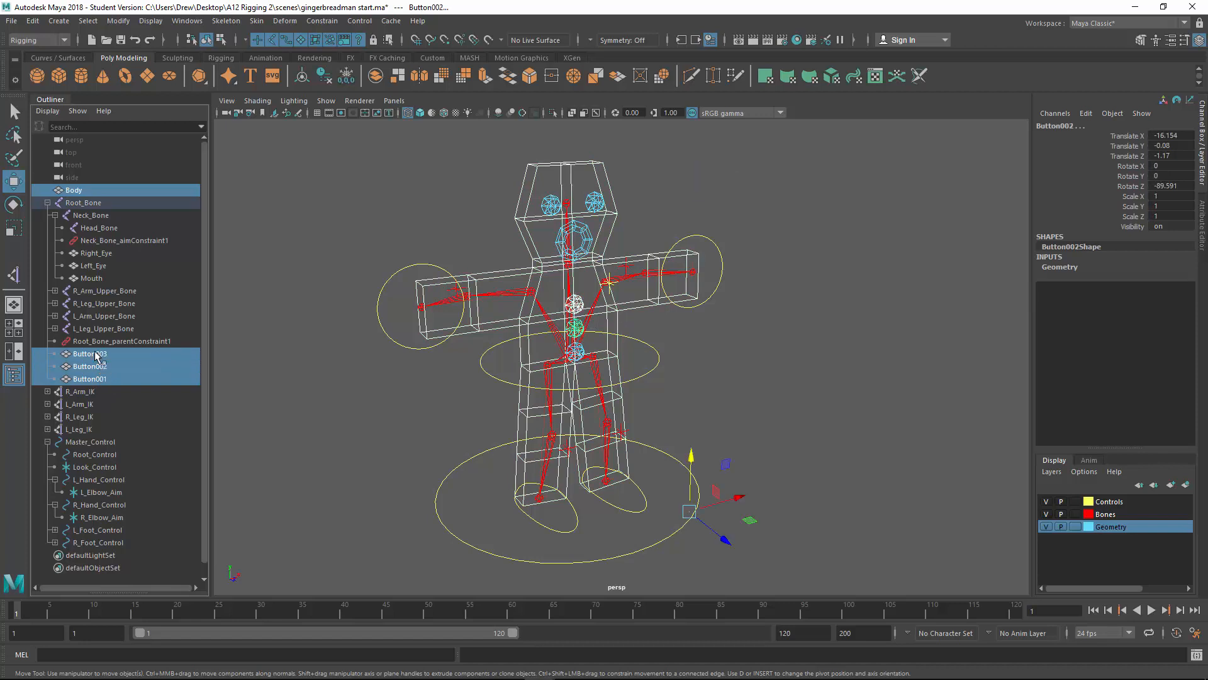
pyautogui.keyDown('ctrl'); pyautogui.click(80, 188); pyautogui.keyUp('ctrl')
pyautogui.keyDown('ctrl'); pyautogui.click(99, 252); pyautogui.keyUp('ctrl')
pyautogui.keyDown('ctrl'); pyautogui.click(99, 265); pyautogui.keyUp('ctrl')
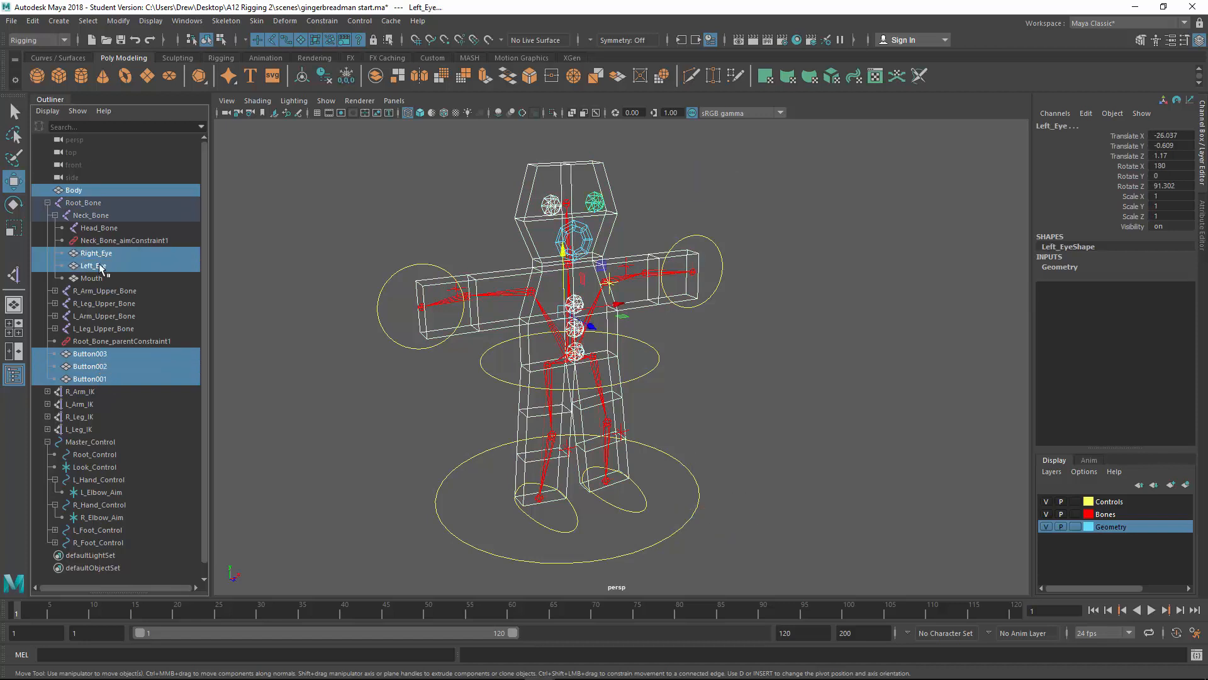
pyautogui.keyDown('ctrl'); pyautogui.click(98, 278); pyautogui.keyUp('ctrl')
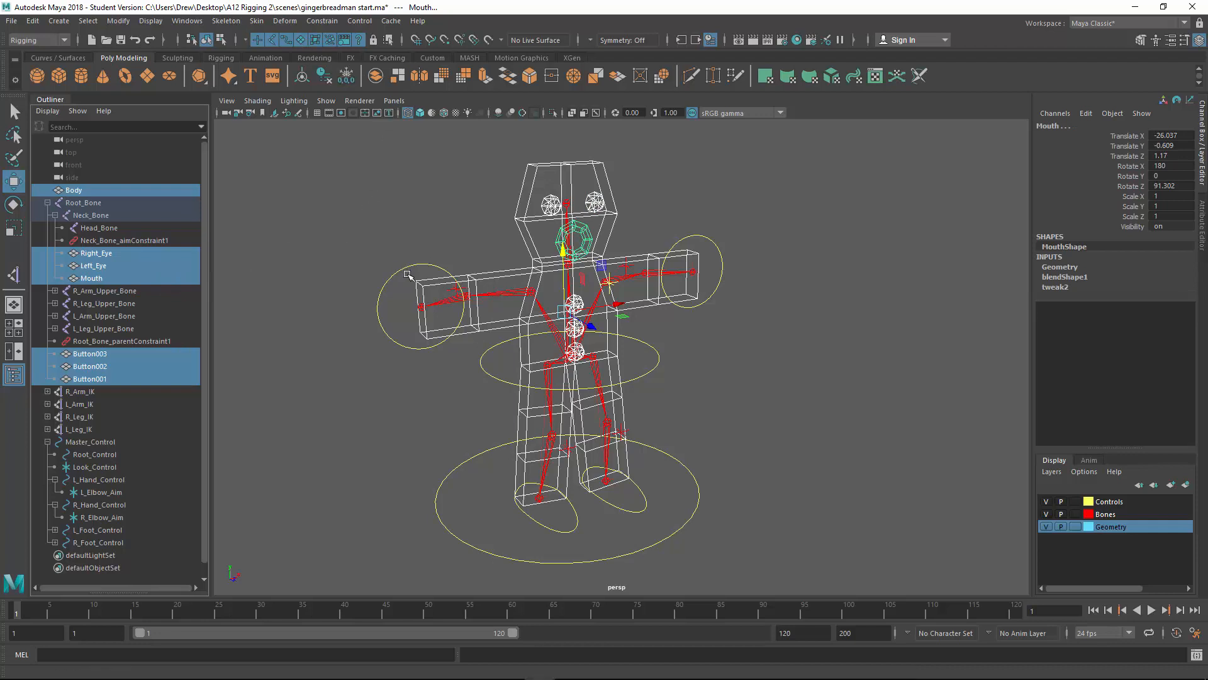
pyautogui.press('5')
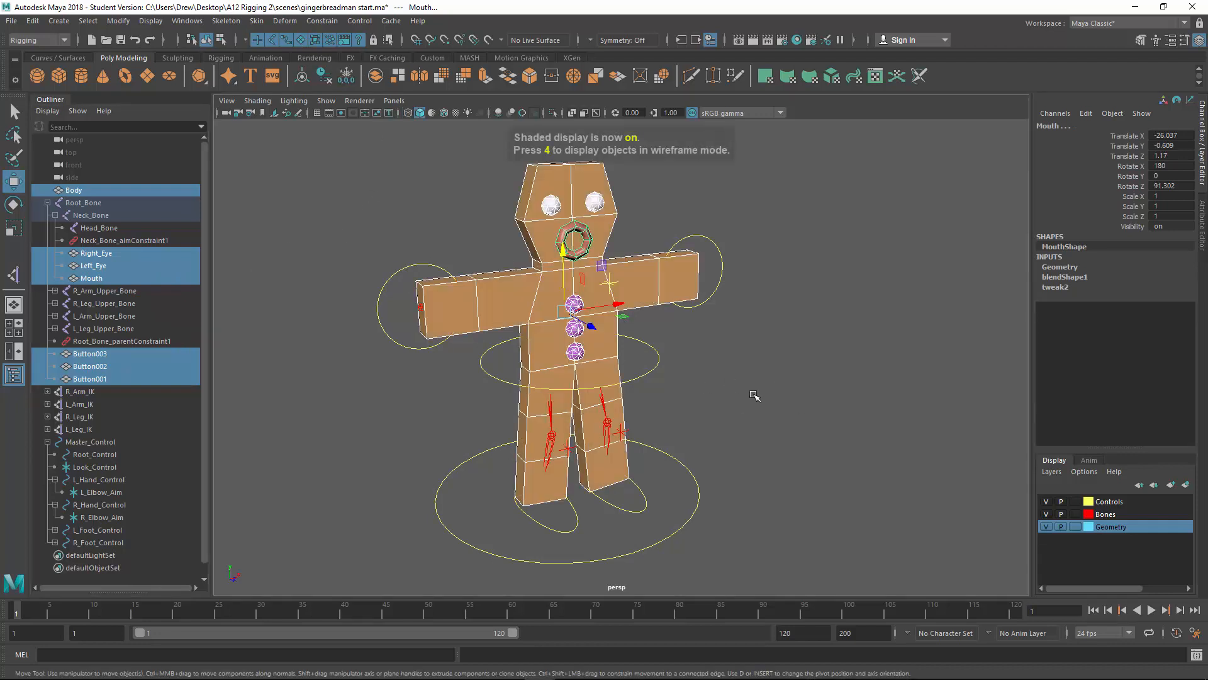
pyautogui.press('3')
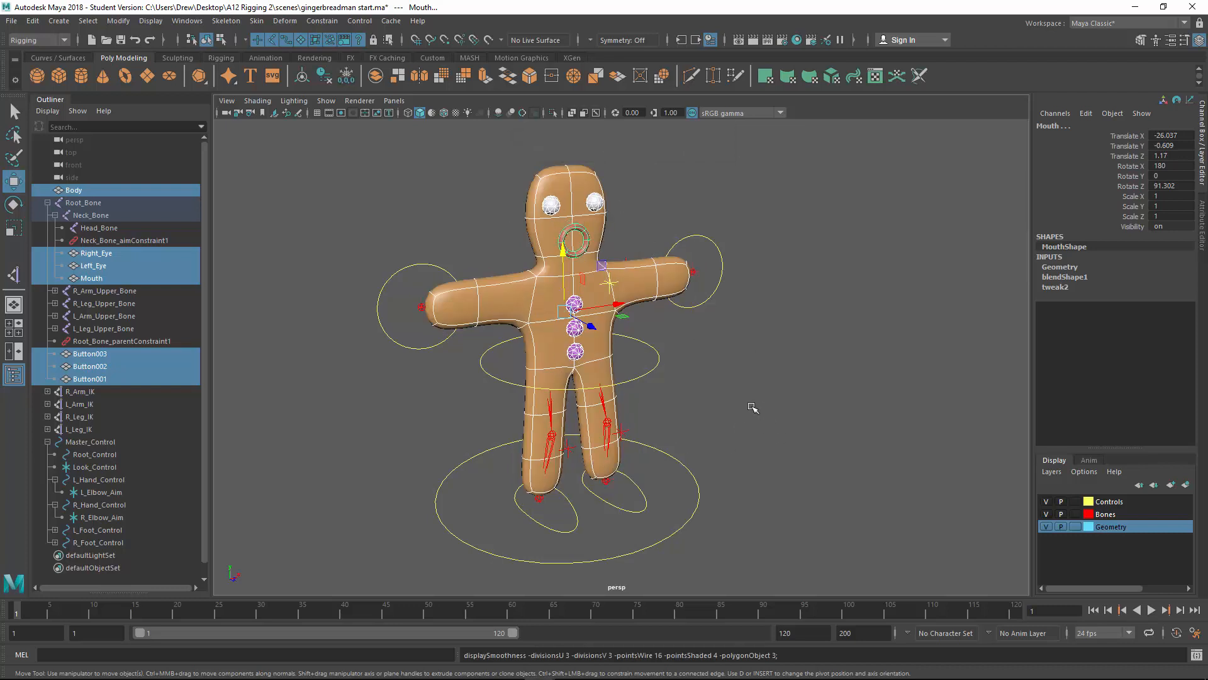
# - Render the current frame to check the smoothing, and convert the selected meshes' Smooth Mesh Preview to Polygons
pyautogui.click(754, 39)
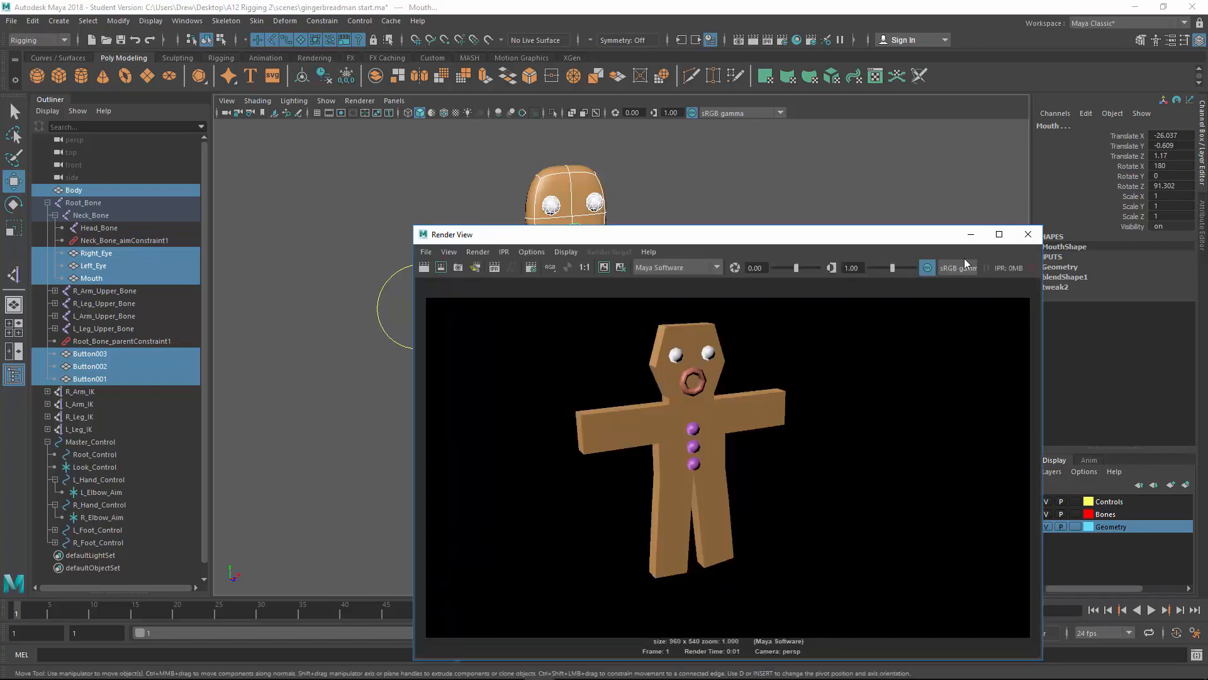
pyautogui.click(1028, 240)
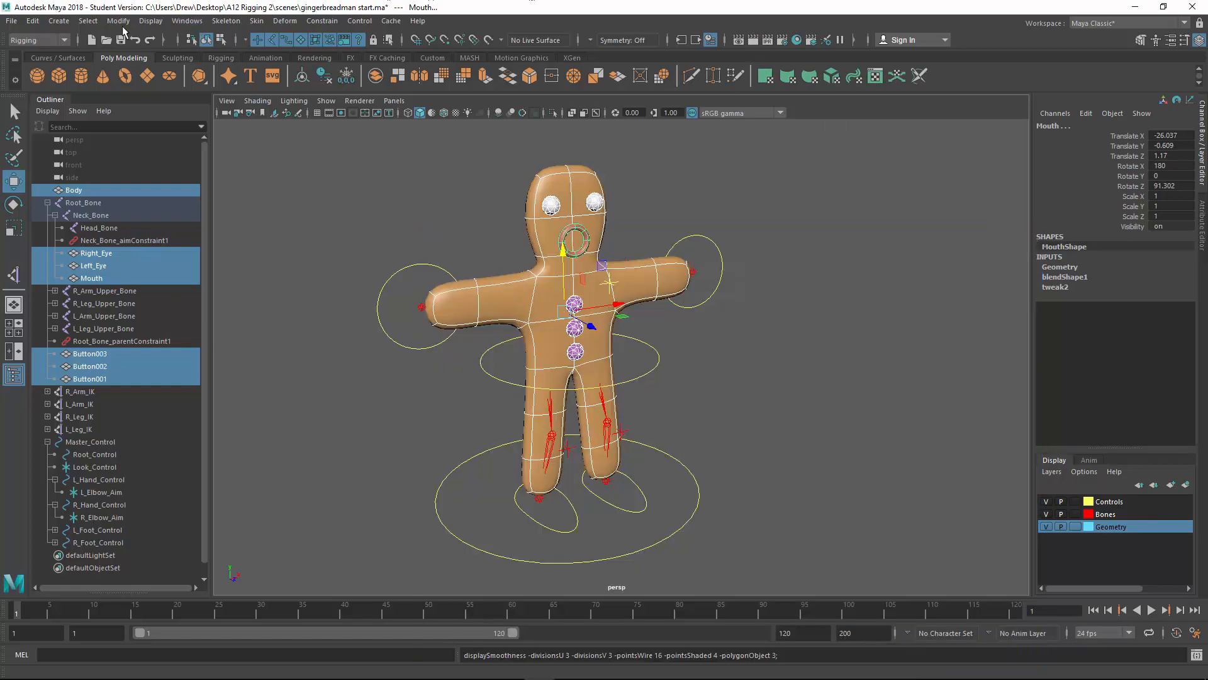
pyautogui.click(119, 21)
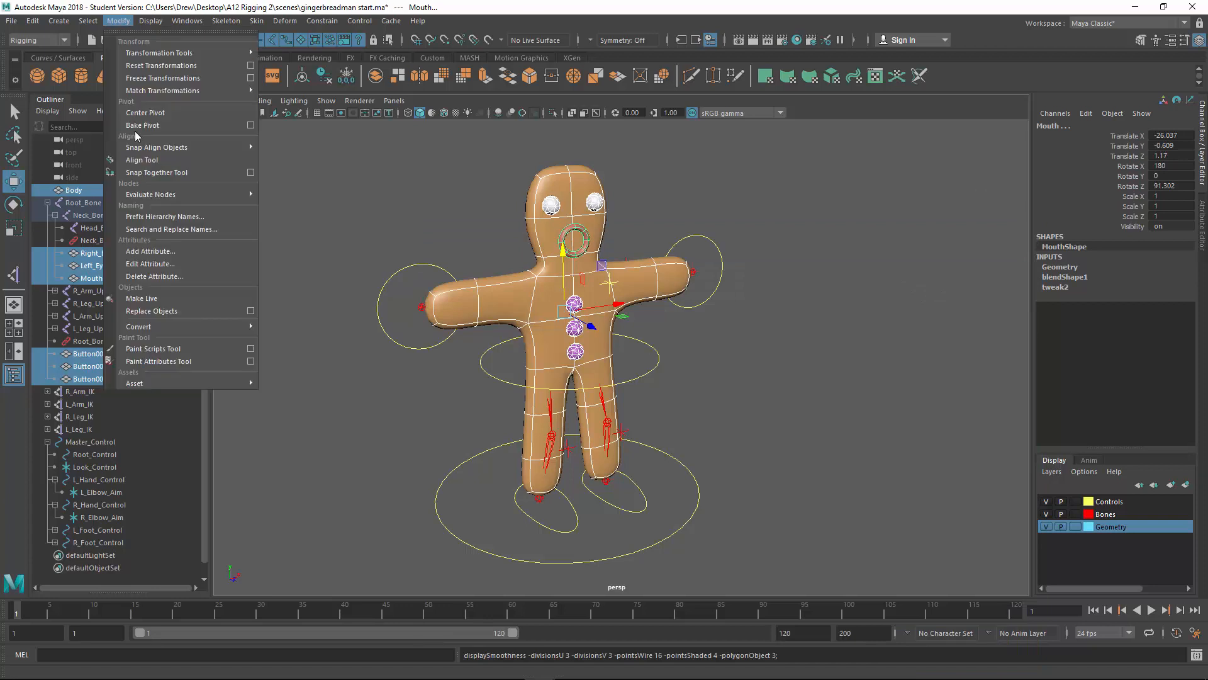
pyautogui.moveTo(191, 330)
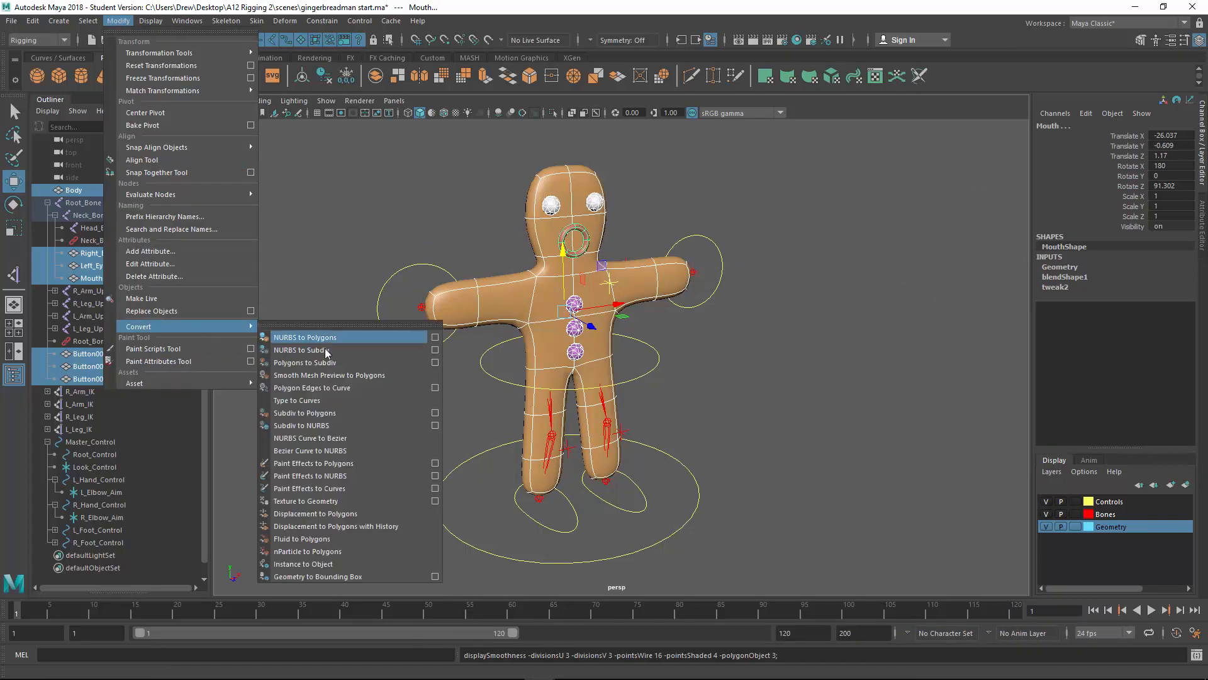
pyautogui.click(345, 376)
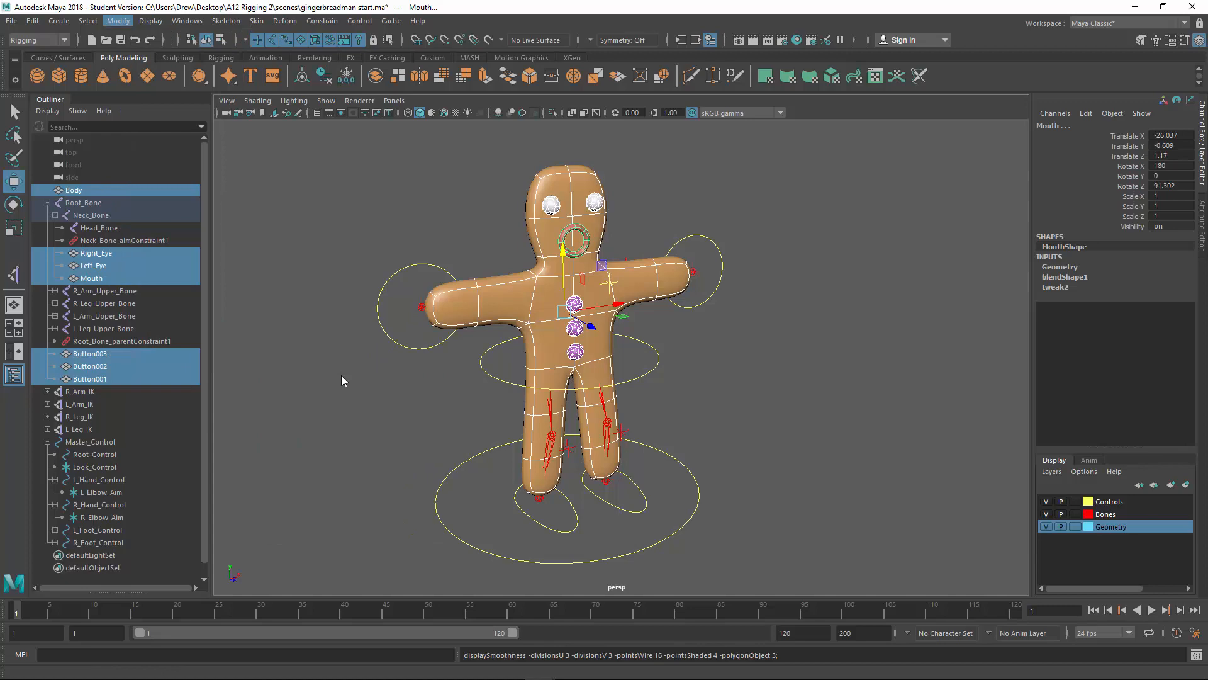
# - Render the current frame to examine the converted polygon meshes, close the render window, and clear the selection
pyautogui.click(753, 40)
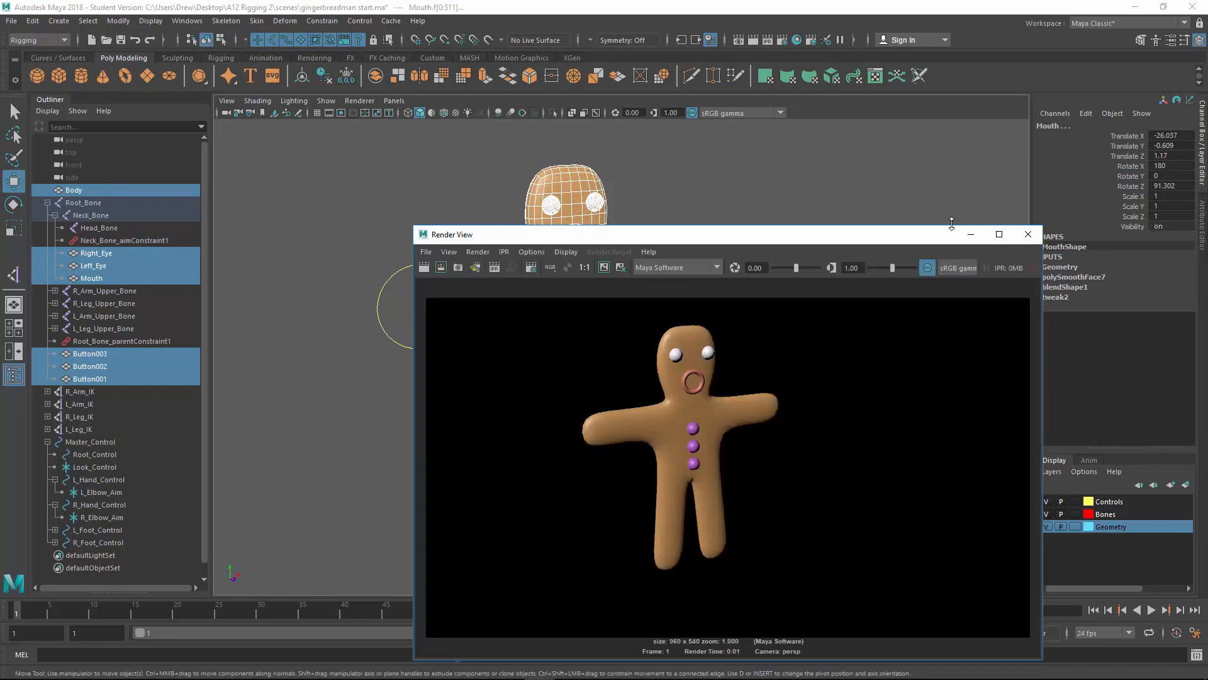
pyautogui.click(1028, 234)
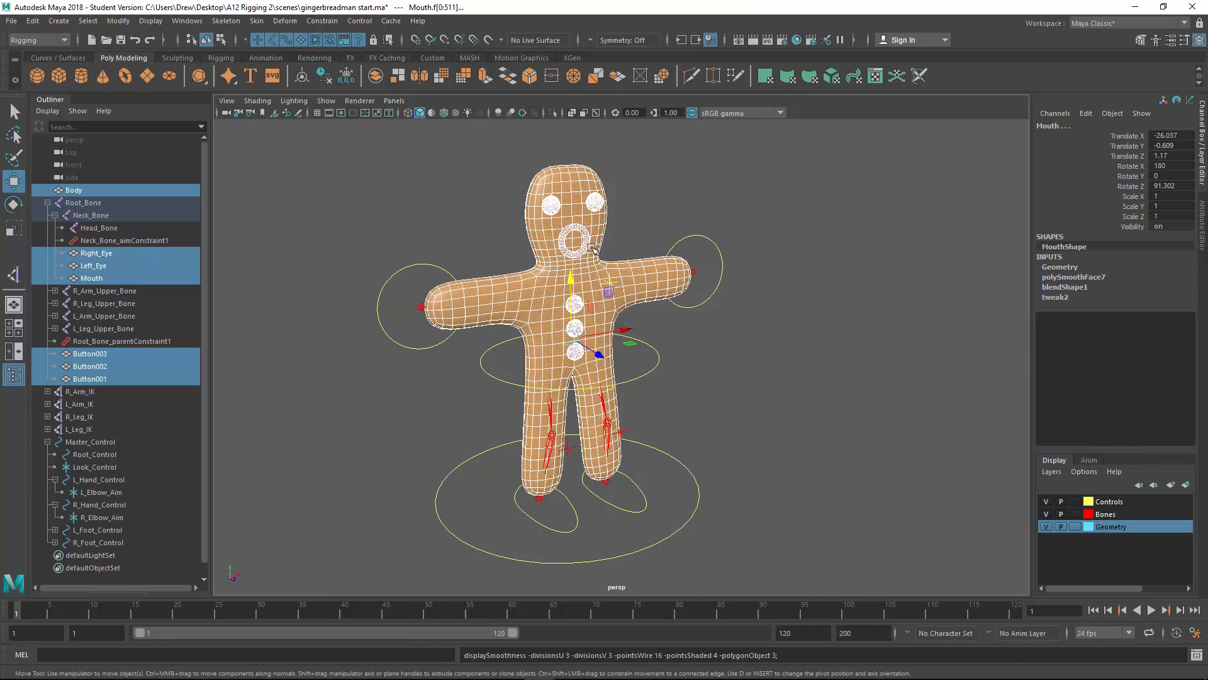
pyautogui.click(769, 374)
# - Select Master_Control and test its Smile attribute on the converted mouth, returning the value to 0
pyautogui.click(588, 235)
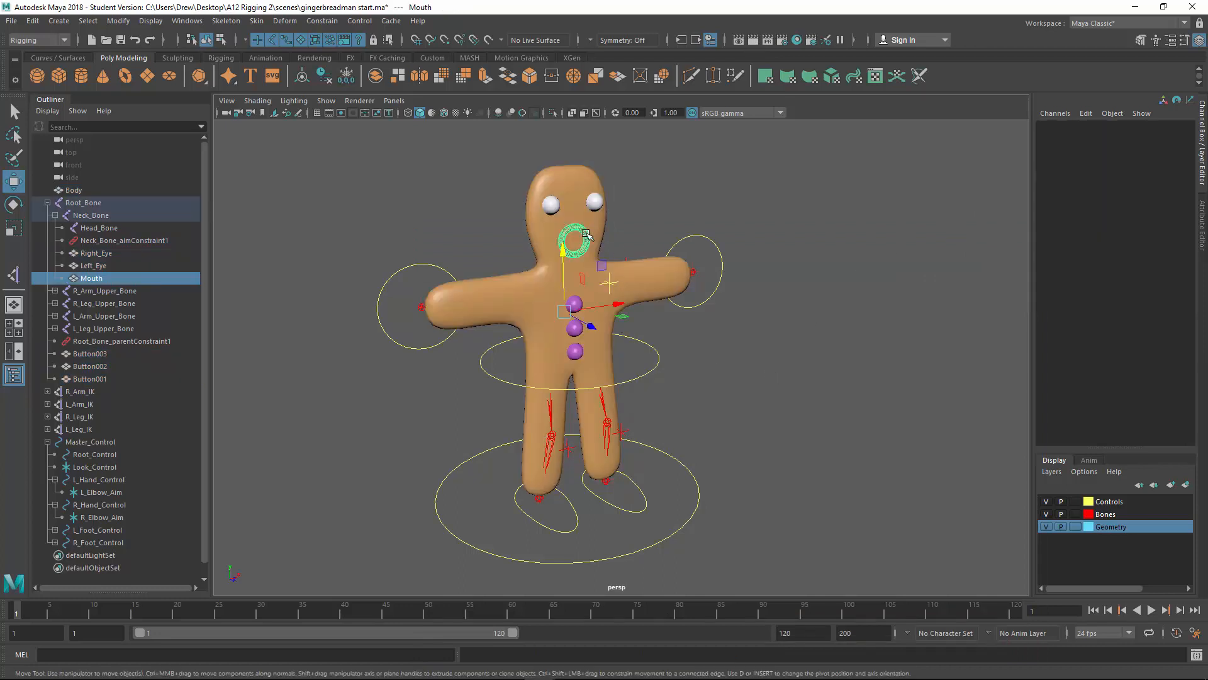
pyautogui.click(684, 532)
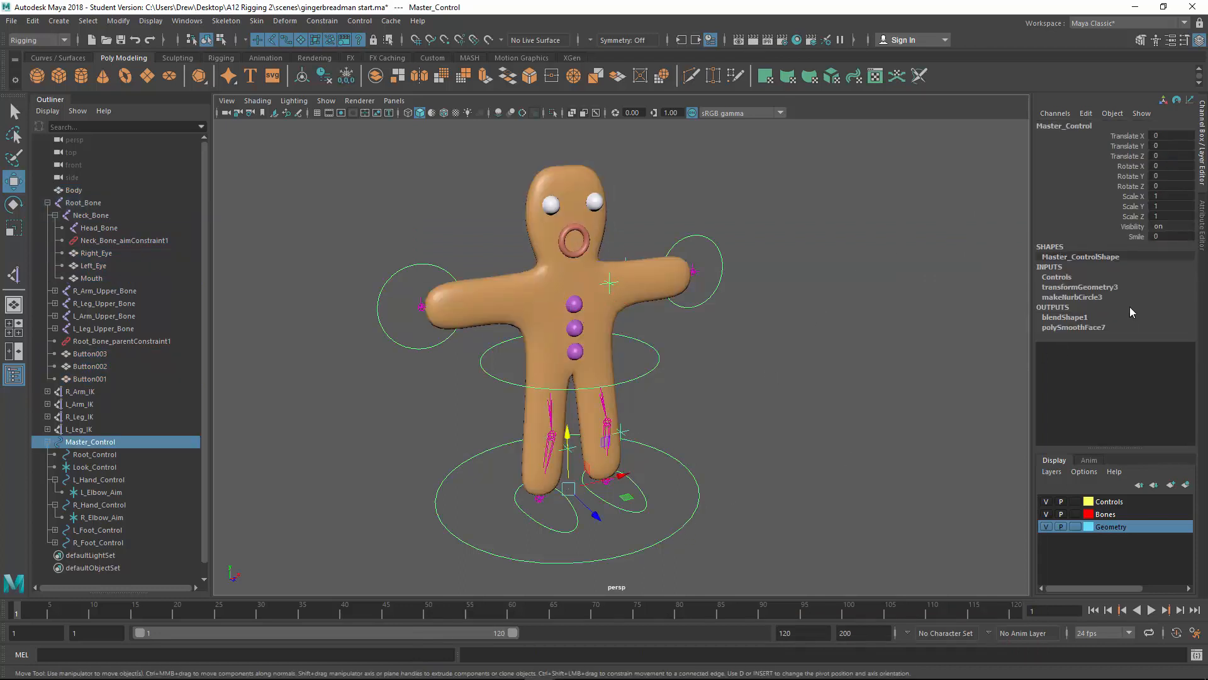
pyautogui.click(1136, 236)
pyautogui.scroll(2, 870, 222)
pyautogui.moveTo(870, 239); pyautogui.dragTo(871, 241, button='middle')
pyautogui.scroll(2, 861, 287)
pyautogui.scroll(-2, 871, 408)
pyautogui.scroll(-1, 868, 402)
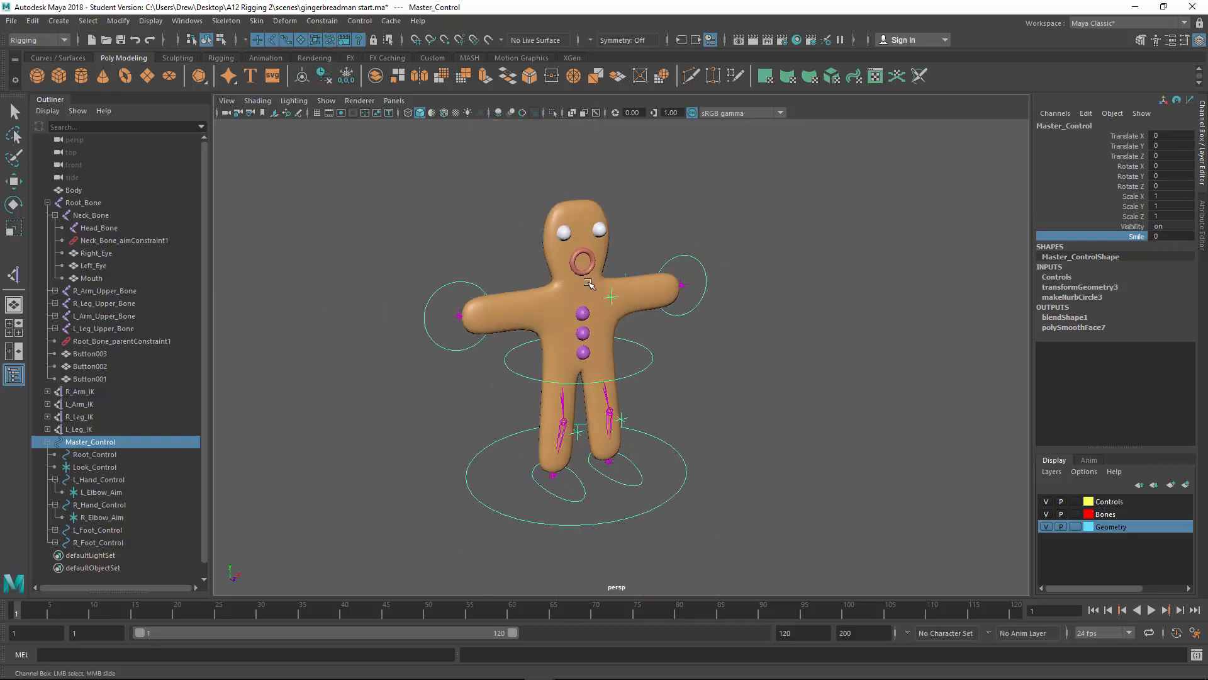
# - Test the head's aim by moving Look_Control around, and undo the moves
pyautogui.keyDown('alt'); pyautogui.moveTo(707, 360); pyautogui.dragTo(650, 271); pyautogui.keyUp('alt')
pyautogui.click(630, 322)
pyautogui.press('w')
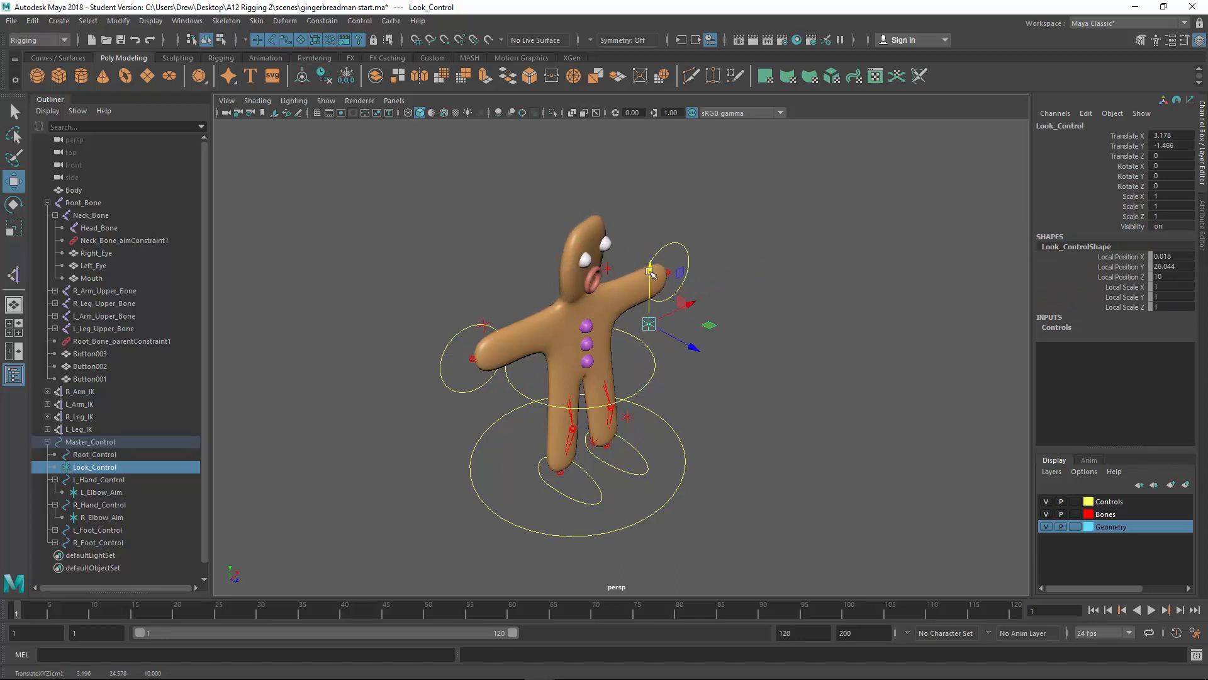
pyautogui.hotkey('ctrl', 'z')
pyautogui.hotkey('ctrl', 'z')
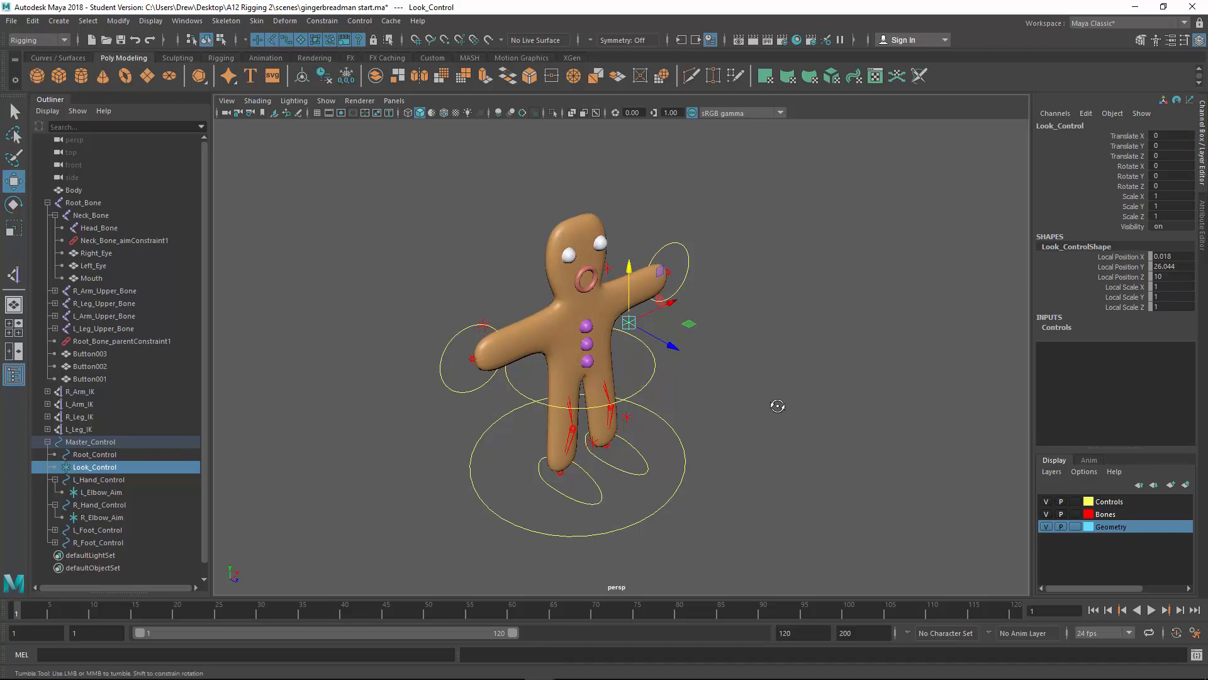
# - Set the Geometry display layer to Reference and the Bones display layer to Template
pyautogui.moveTo(786, 407)
pyautogui.keyDown('alt'); pyautogui.mouseDown()
pyautogui.moveTo(677, 393)
pyautogui.moveTo(782, 399)
pyautogui.mouseUp(); pyautogui.keyUp('alt')
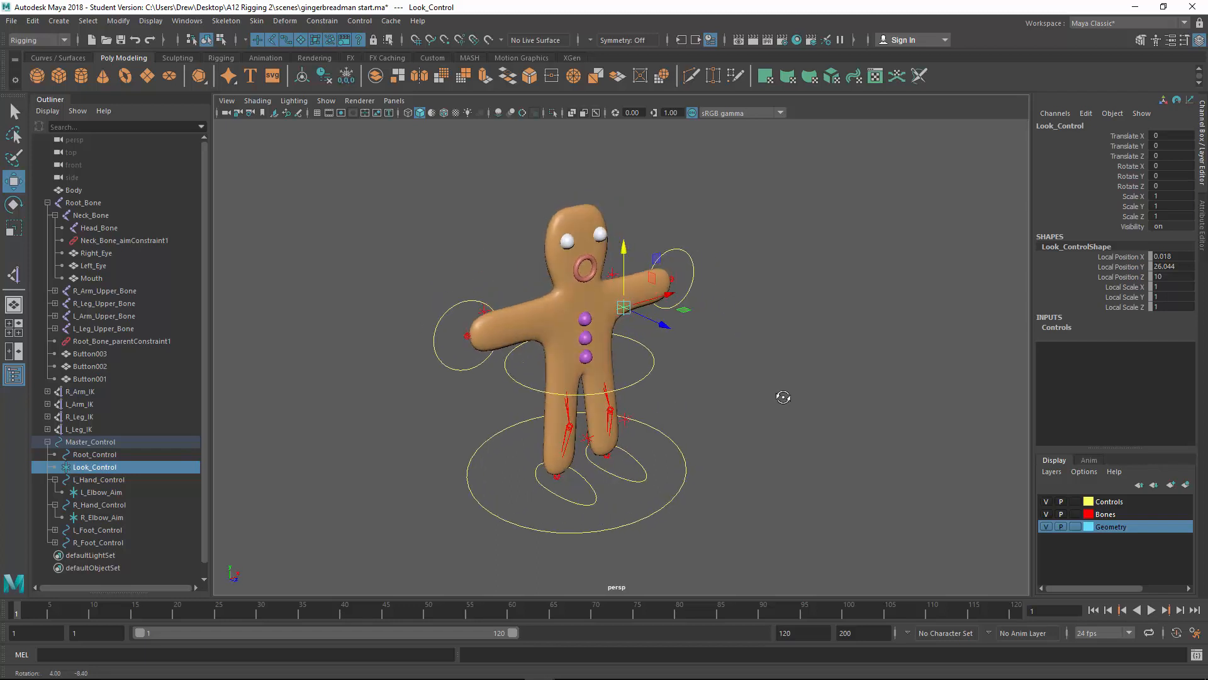
pyautogui.click(1076, 526)
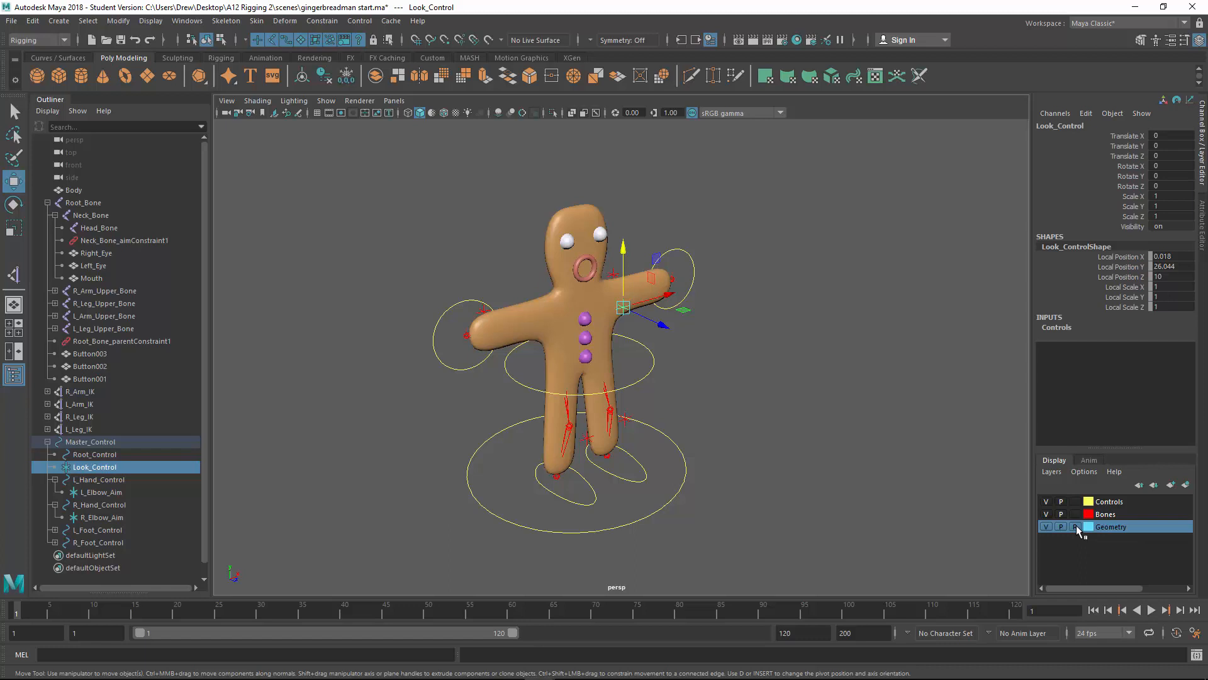
pyautogui.click(1076, 514)
# - Toggle the visibility of the Bones and Geometry layers off and on to check what each one contains
pyautogui.click(1047, 514)
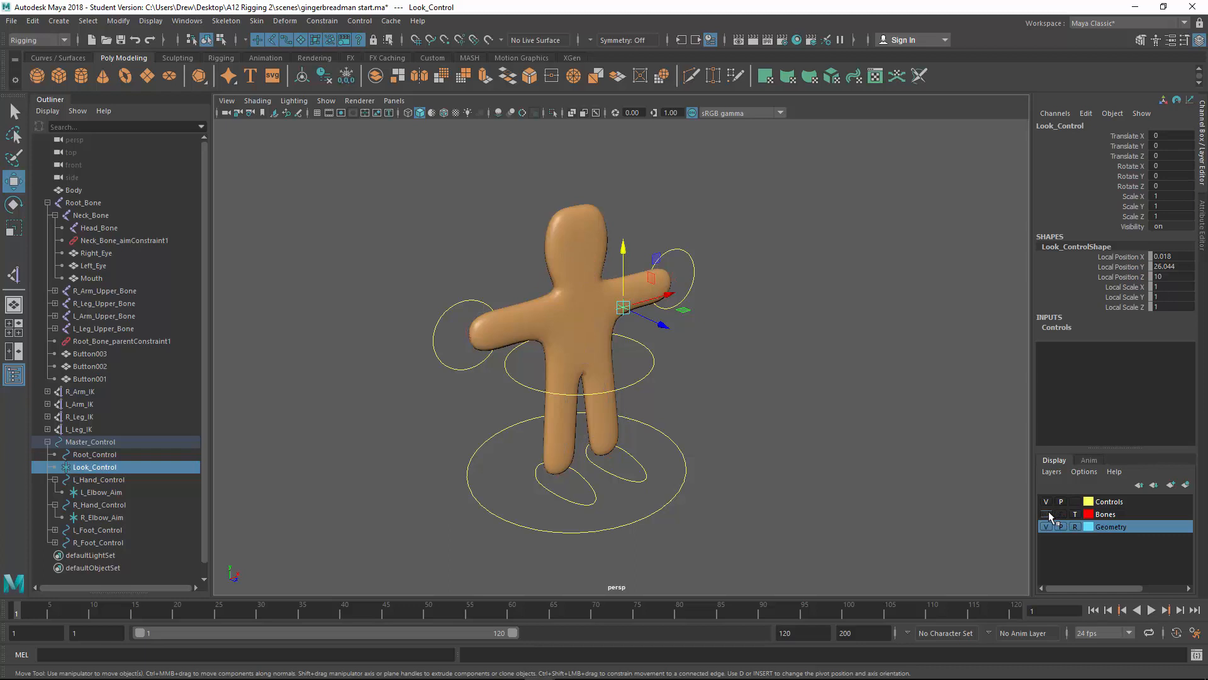
pyautogui.click(1047, 514)
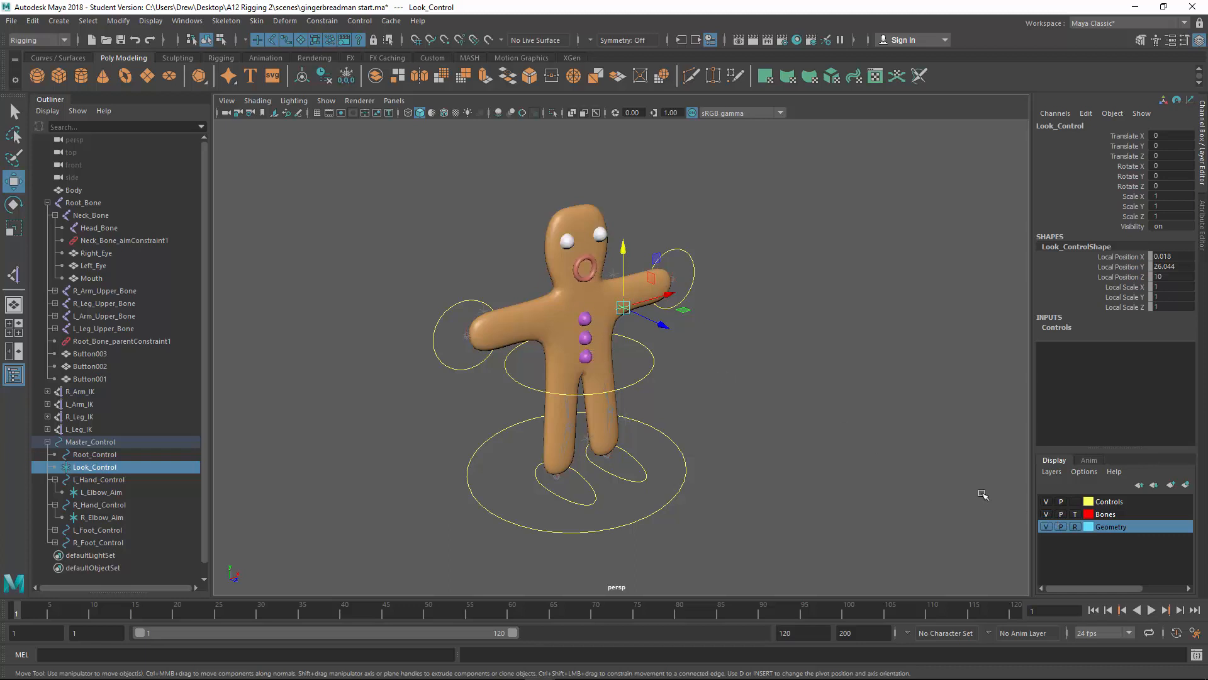
pyautogui.click(1047, 527)
pyautogui.click(1047, 526)
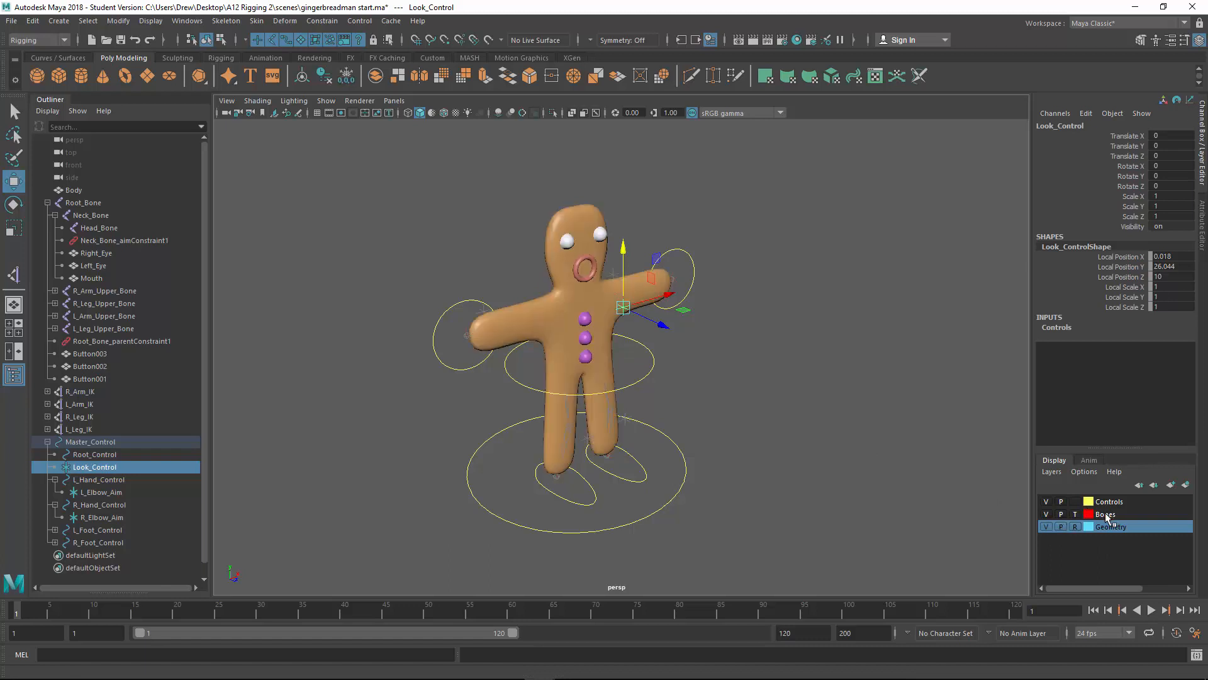
pyautogui.click(1046, 514)
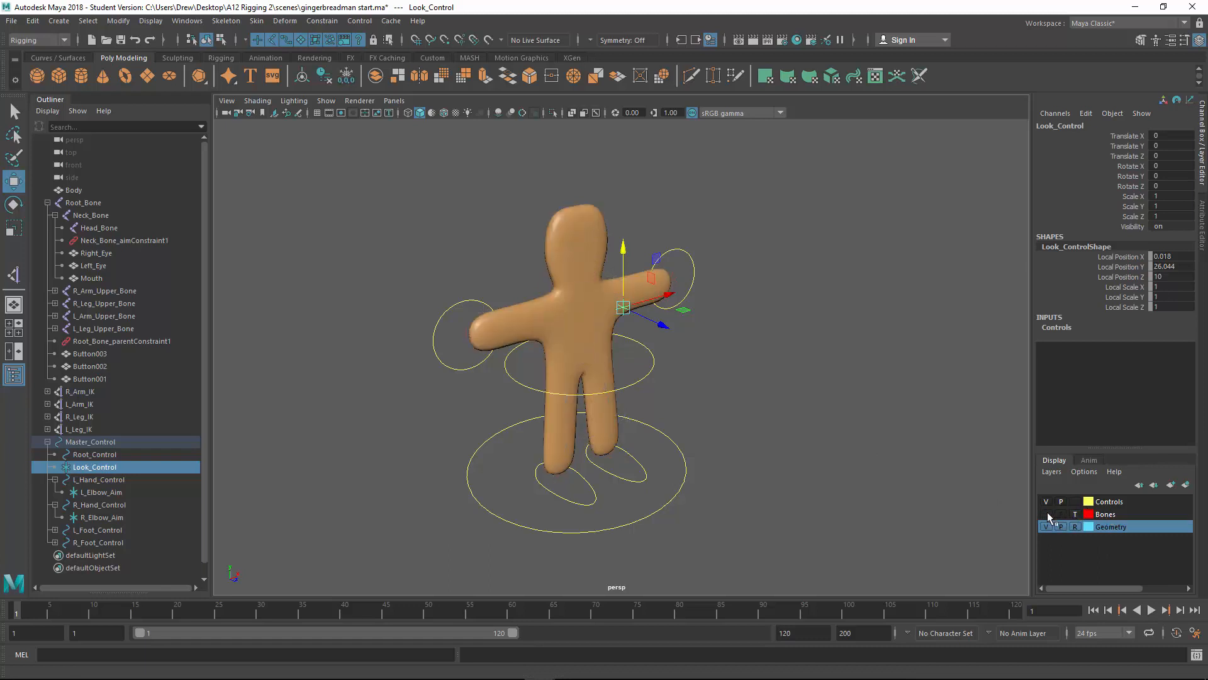
pyautogui.click(1046, 514)
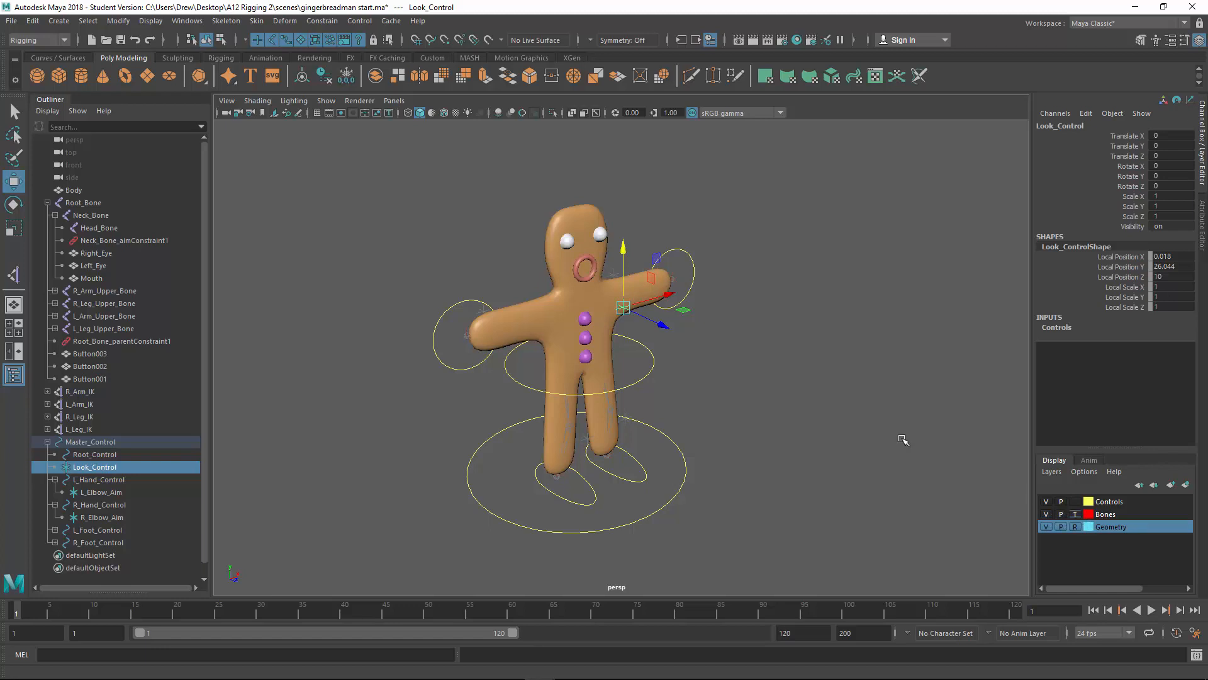
# - Examine the templated bones up close, and toggle the Controls layer's visibility off and on
pyautogui.moveTo(712, 380)
pyautogui.keyDown('alt'); pyautogui.mouseDown()
pyautogui.moveTo(854, 388)
pyautogui.moveTo(709, 383)
pyautogui.mouseUp(); pyautogui.keyUp('alt')
pyautogui.scroll(5, 723, 391)
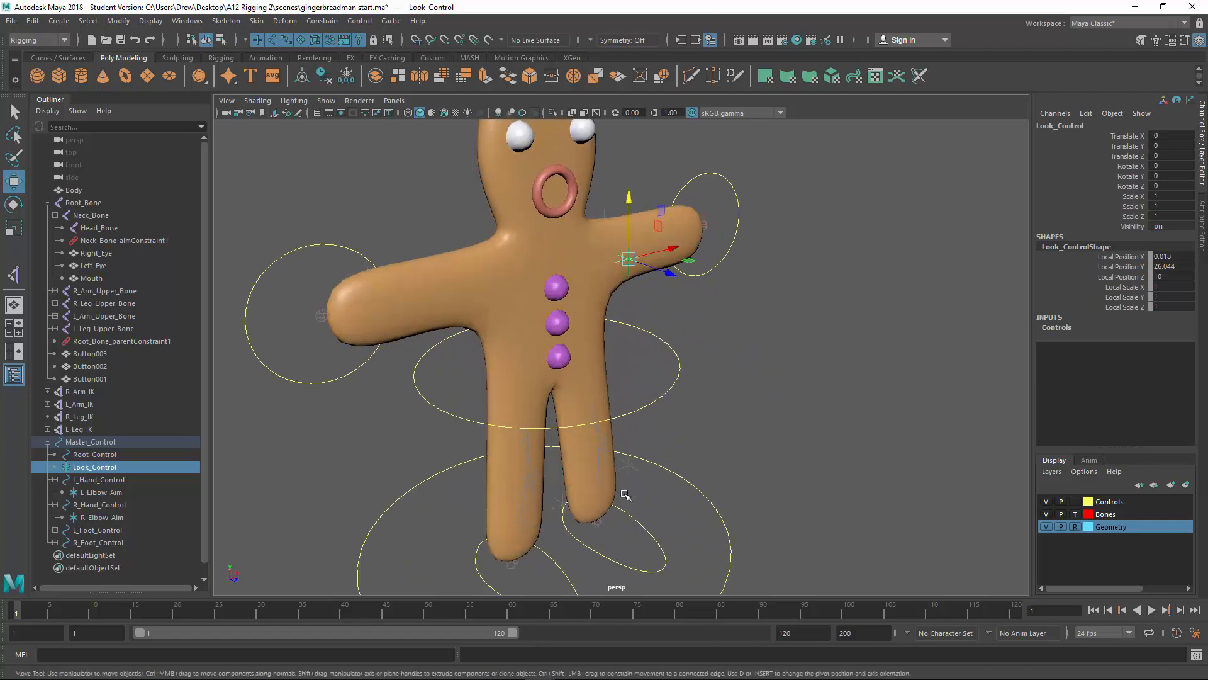
pyautogui.scroll(-3, 710, 410)
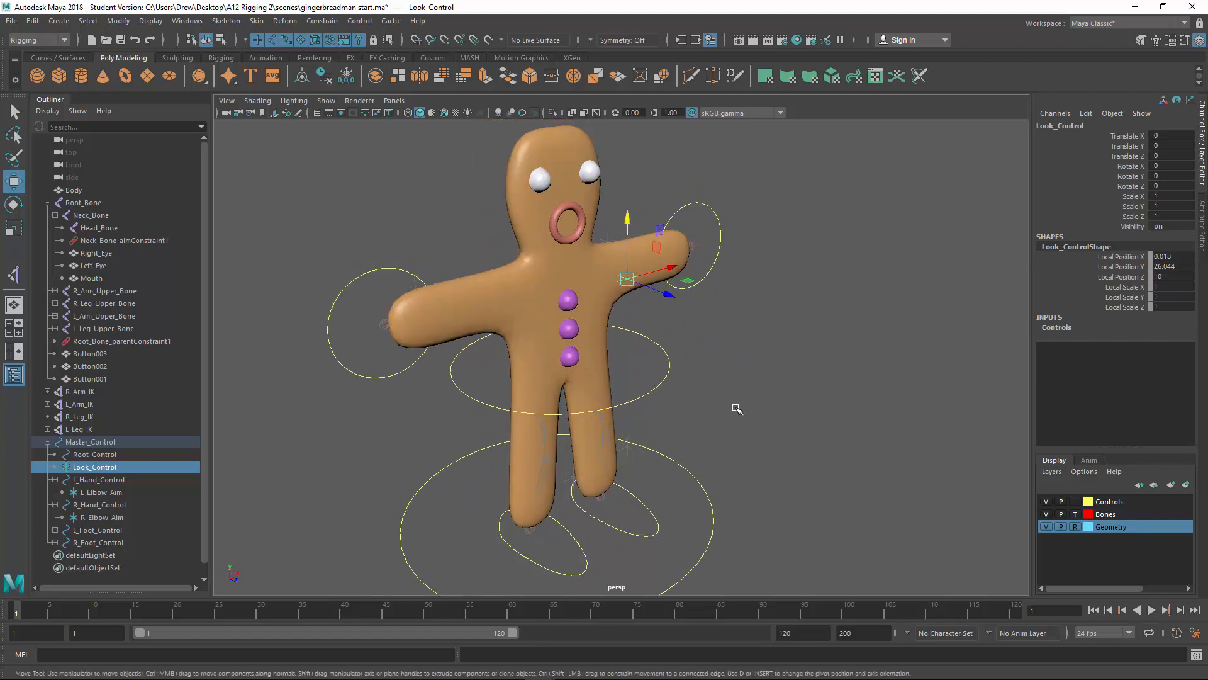
pyautogui.scroll(-1, 737, 409)
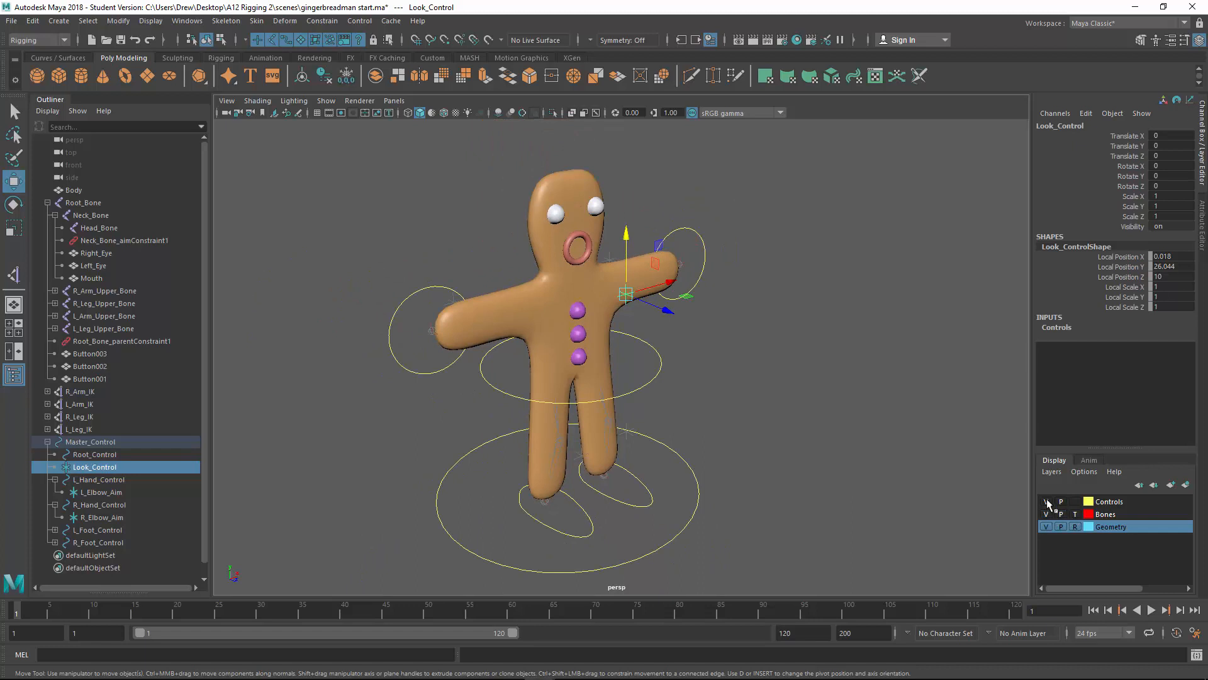
pyautogui.click(1046, 501)
pyautogui.click(1046, 502)
# - Select Root_Control, L_Hand_Control and R_Hand_Control in turn to check that the controls can be picked
pyautogui.keyDown('alt'); pyautogui.moveTo(815, 480); pyautogui.dragTo(719, 491); pyautogui.keyUp('alt')
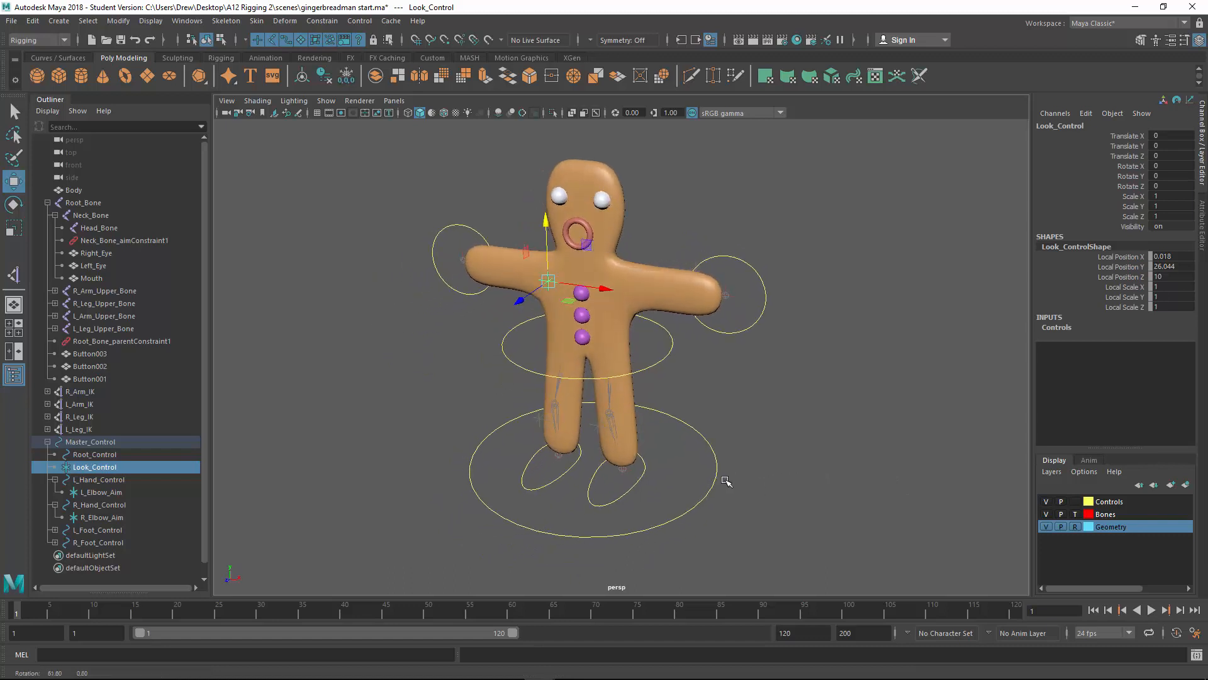
pyautogui.click(652, 369)
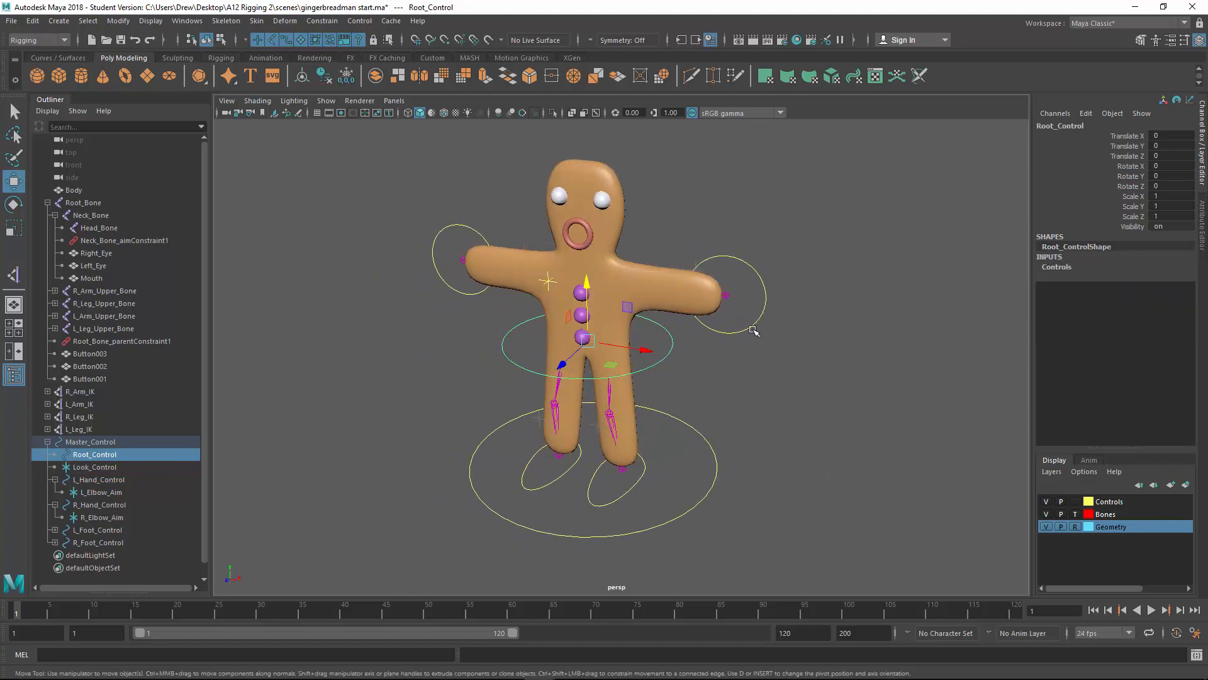
pyautogui.click(750, 329)
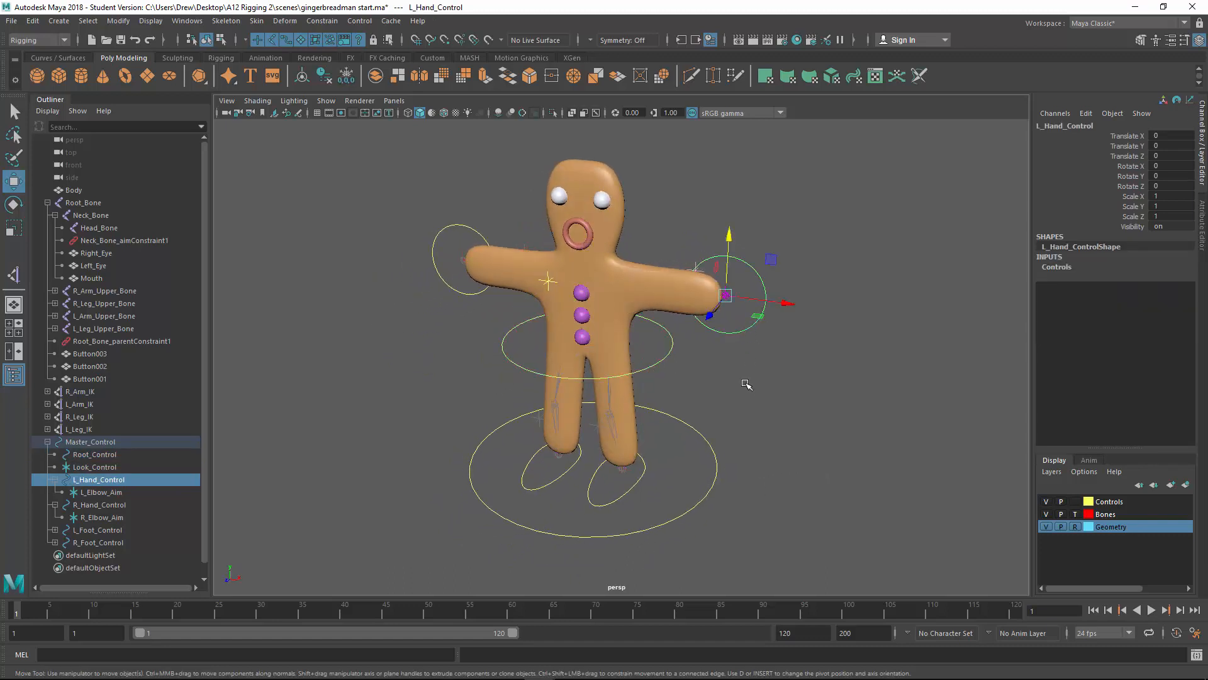
pyautogui.click(440, 279)
# - Lower R_Hand_Control by about 0.56 in Y, try moving it along X and rotating it, and undo those two tests
pyautogui.keyDown('alt'); pyautogui.moveTo(463, 399); pyautogui.dragTo(580, 407); pyautogui.keyUp('alt')
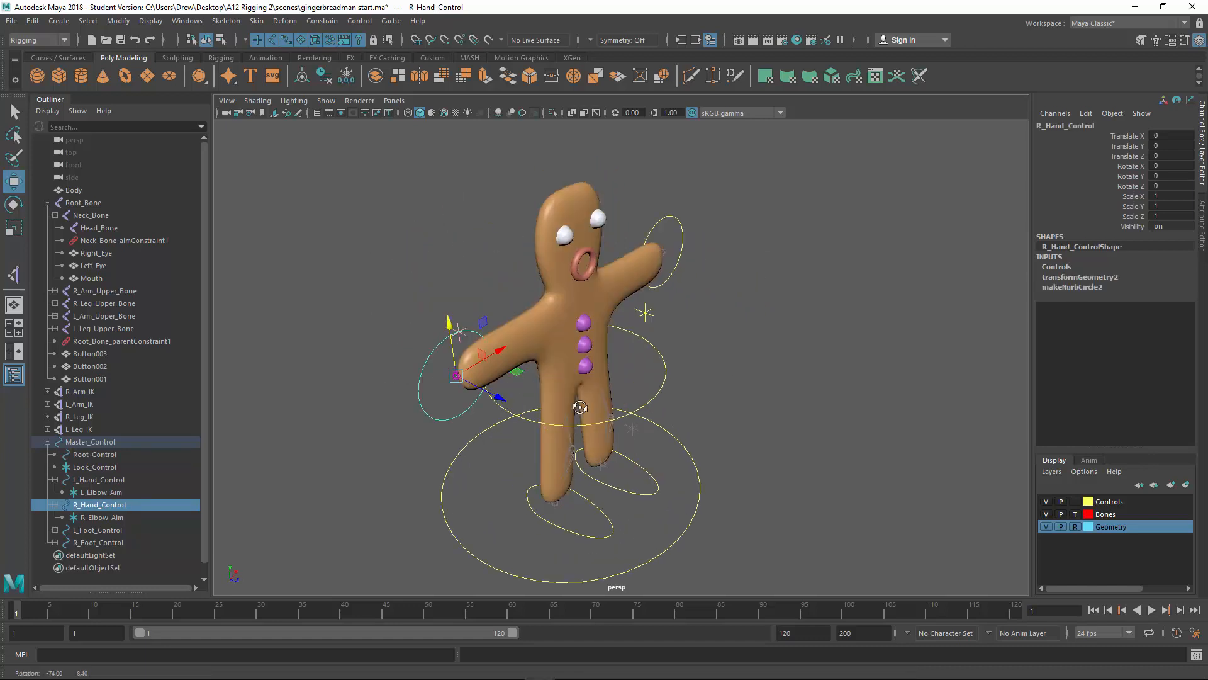
pyautogui.moveTo(448, 320)
pyautogui.mouseDown()
pyautogui.moveTo(448, 292)
pyautogui.moveTo(448, 371)
pyautogui.moveTo(449, 314)
pyautogui.mouseUp()
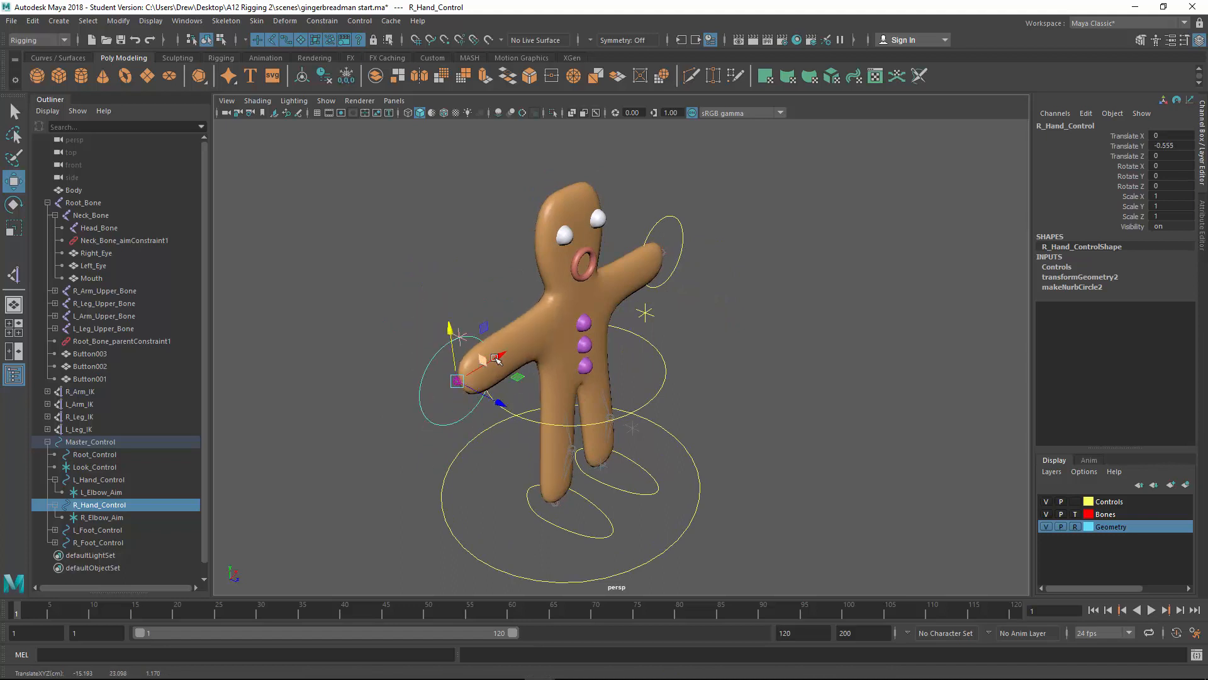
pyautogui.moveTo(496, 358); pyautogui.dragTo(472, 331)
pyautogui.click(13, 204)
pyautogui.hotkey('ctrl', 'z')
pyautogui.hotkey('ctrl', 'z')
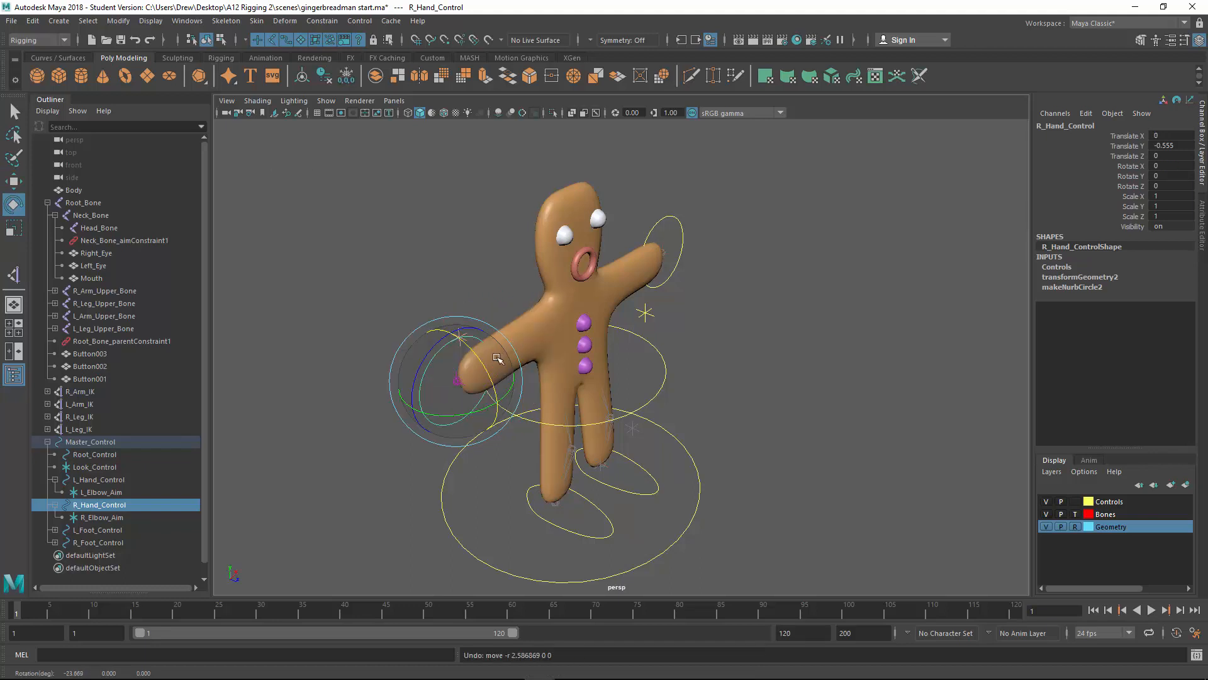
# - Test R_Foot_Control by rotating it about Y, undo the rotations, and clear the selection
pyautogui.click(587, 535)
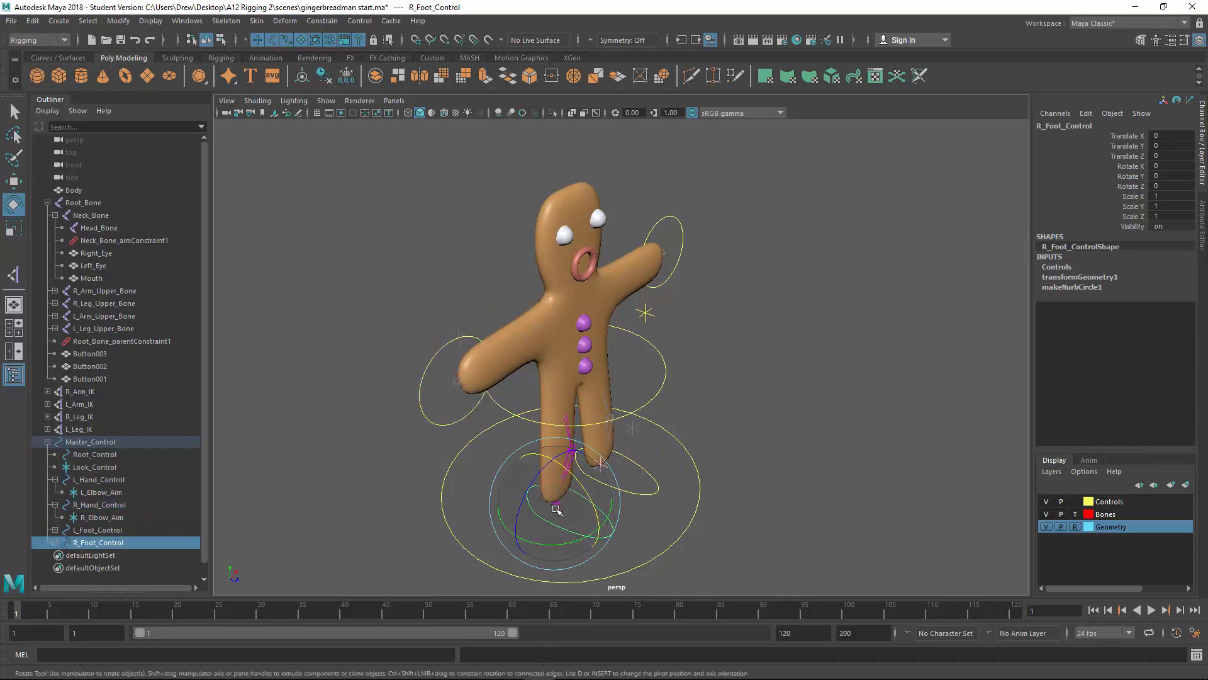
pyautogui.moveTo(563, 544)
pyautogui.mouseDown()
pyautogui.moveTo(534, 541)
pyautogui.moveTo(570, 530)
pyautogui.moveTo(557, 541)
pyautogui.moveTo(569, 517)
pyautogui.moveTo(554, 545)
pyautogui.mouseUp()
pyautogui.hotkey('ctrl', 'z')
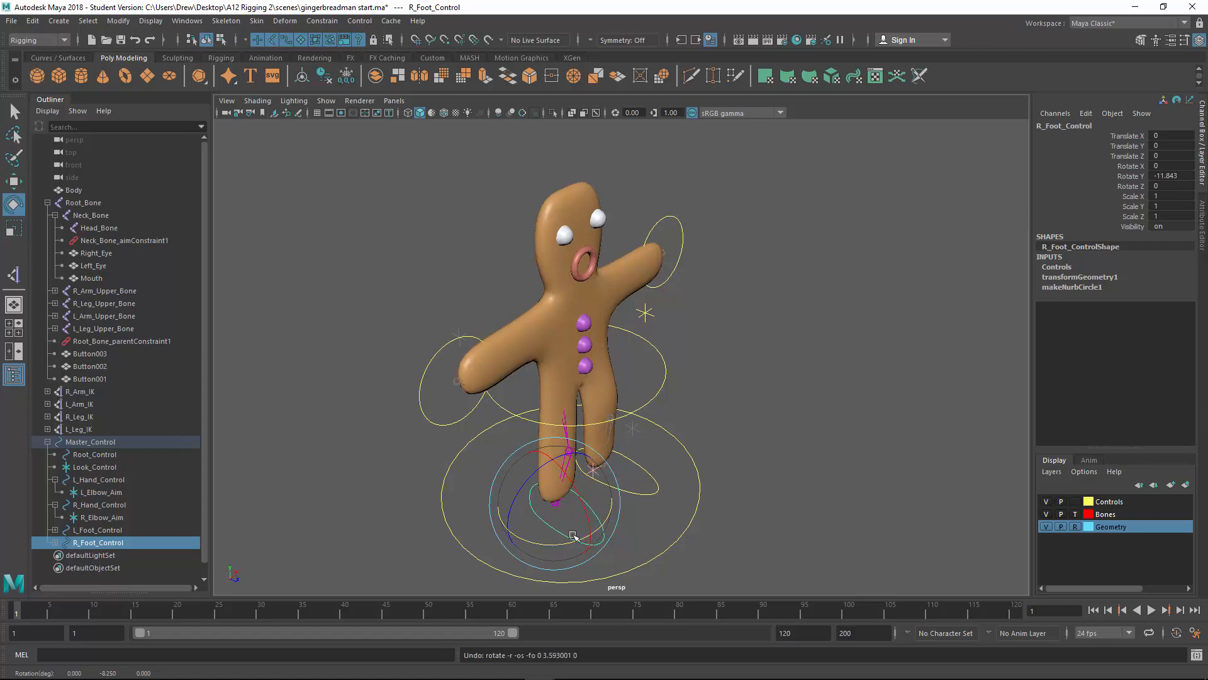
pyautogui.click(796, 508)
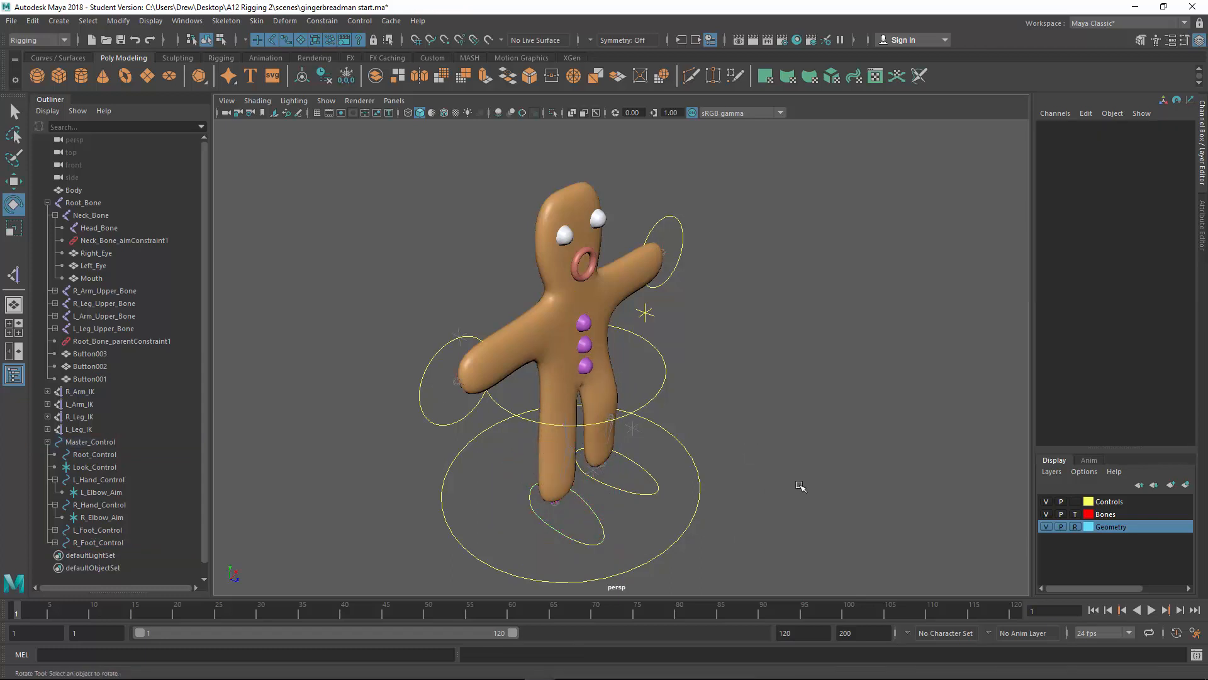
pyautogui.hotkey('ctrl', 'z')
pyautogui.hotkey('ctrl', 'z')
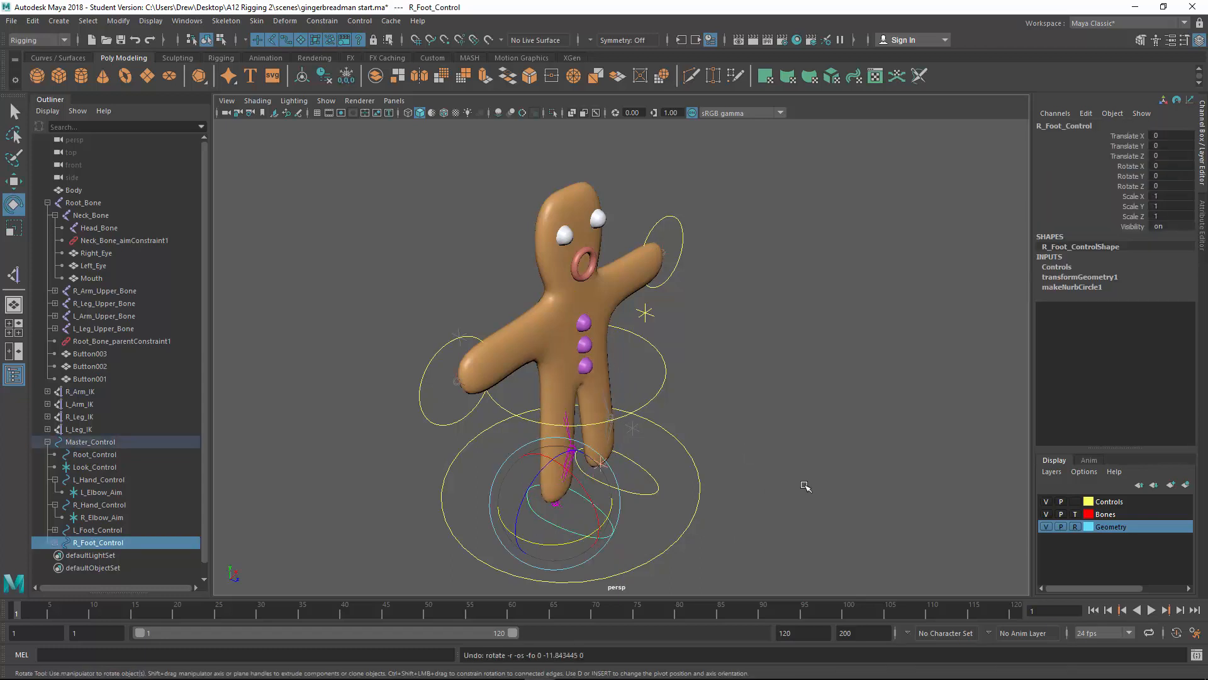
pyautogui.keyDown('alt'); pyautogui.moveTo(805, 487); pyautogui.dragTo(760, 478); pyautogui.keyUp('alt')
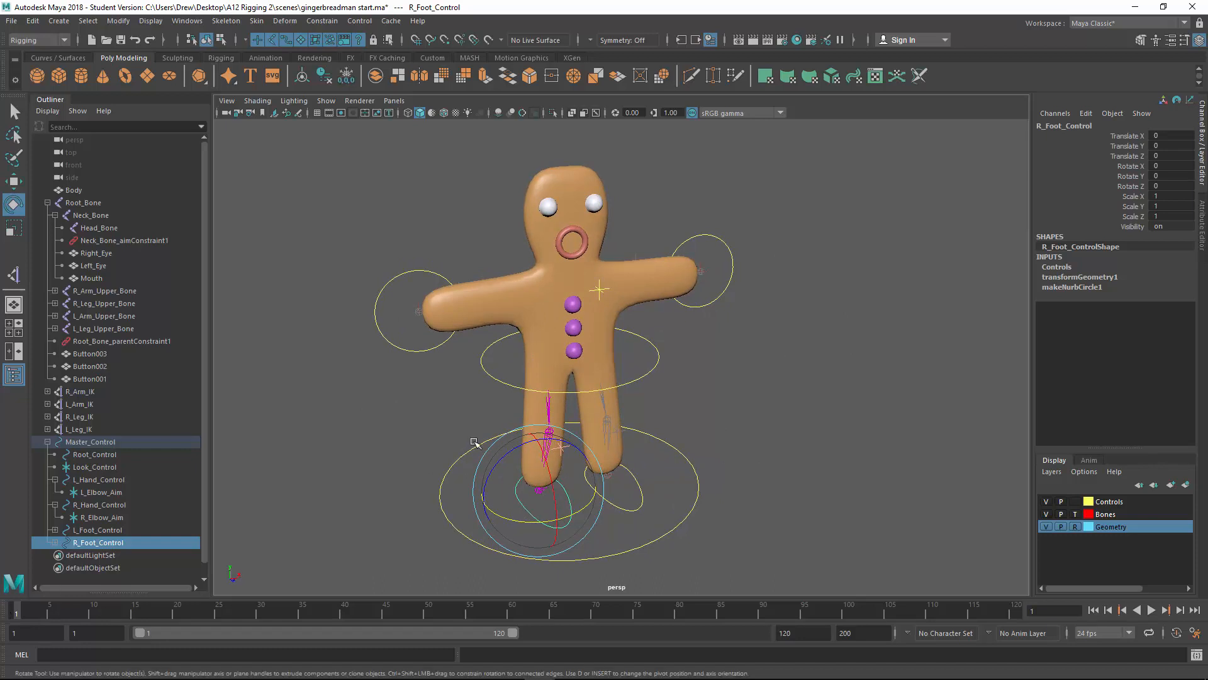
pyautogui.click(780, 397)
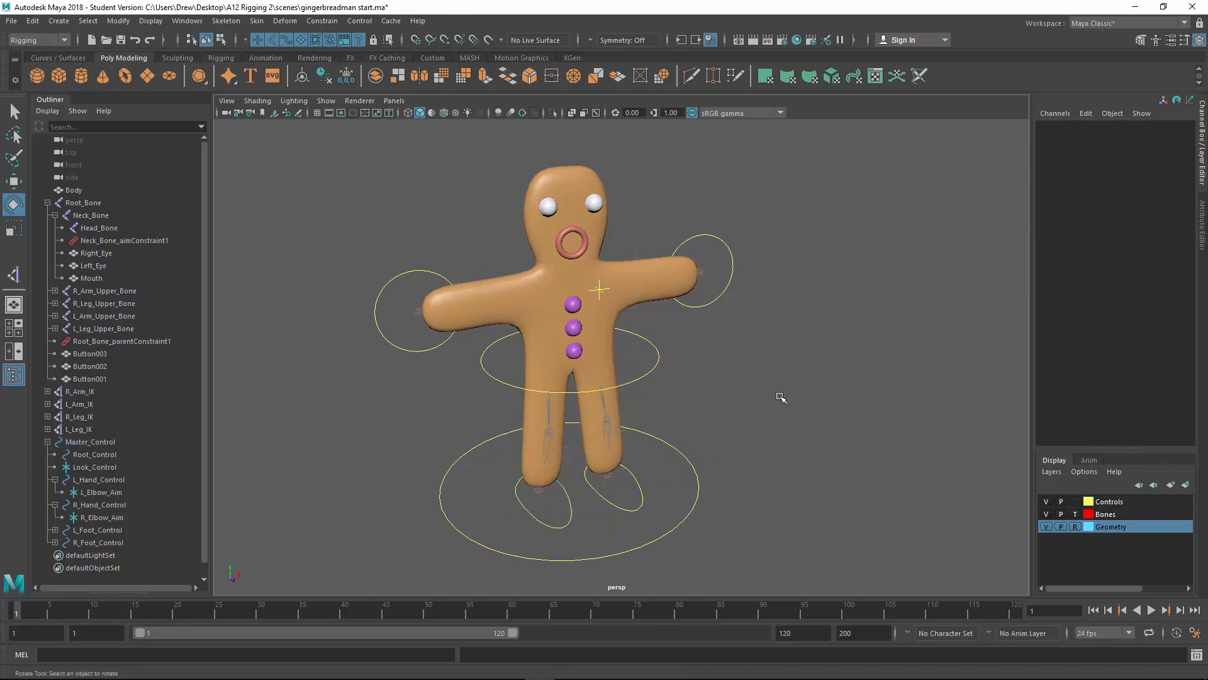
pyautogui.moveTo(949, 678)
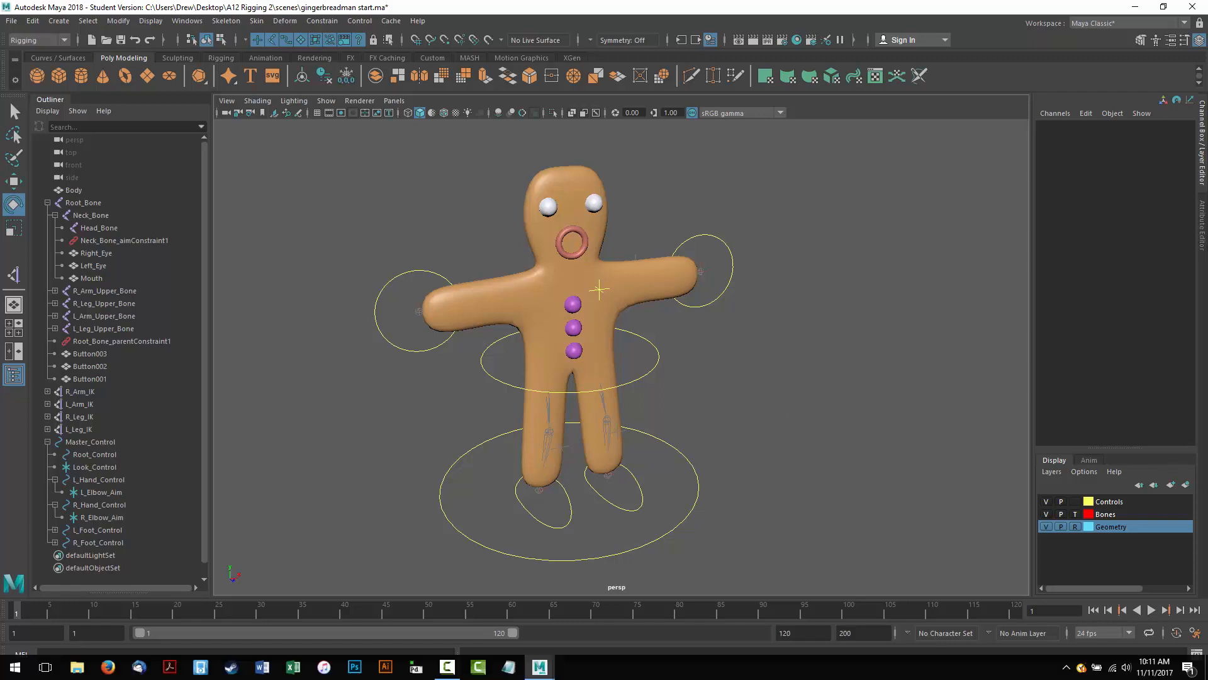
pyautogui.click(447, 667)
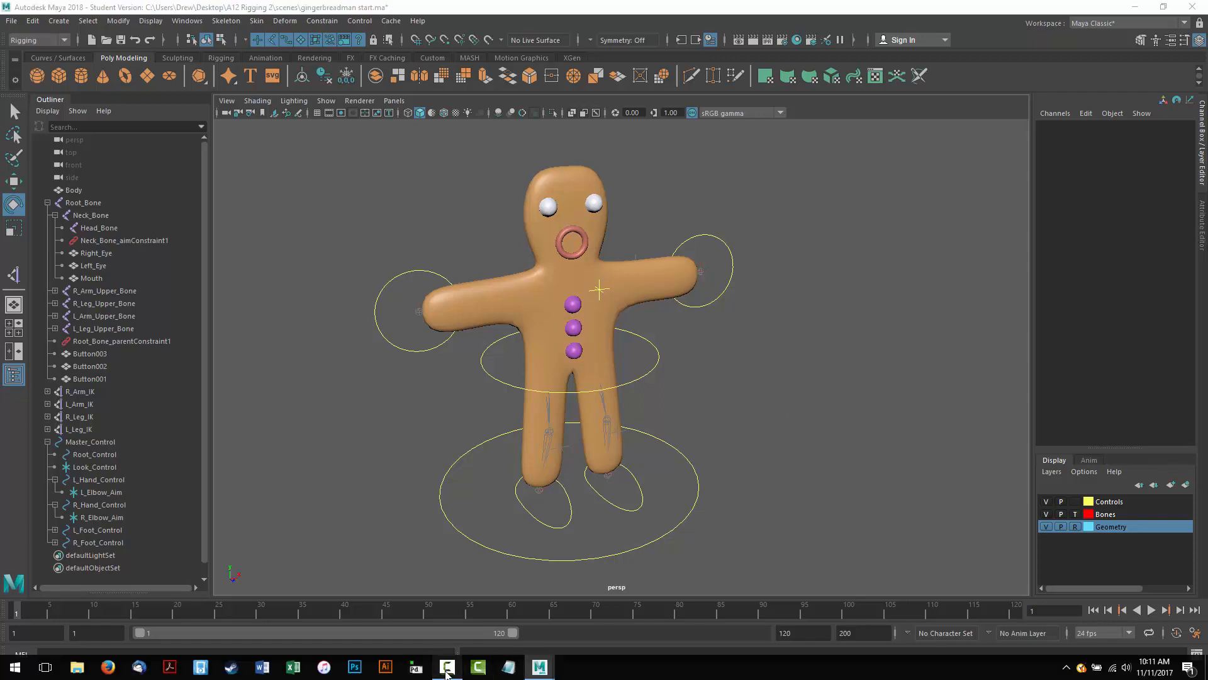